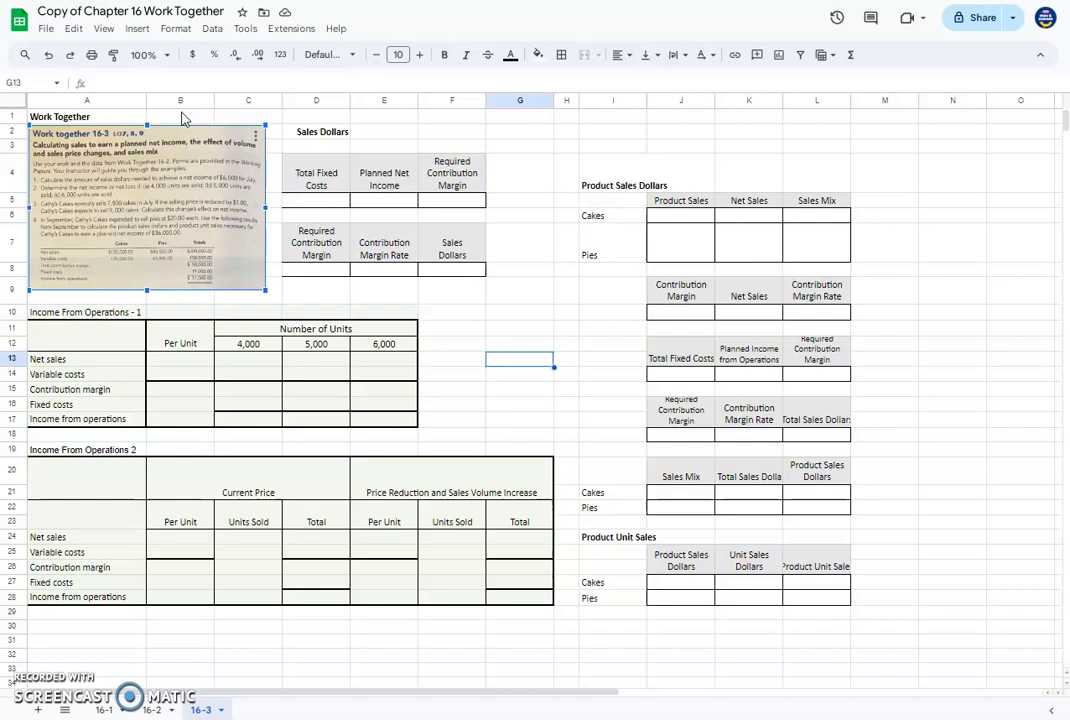
Step: Review the completed income statements and margin and breakeven calculations on sheets 16-1 and 16-2, and return to sheet 16-3
{"action": "left_click", "coordinate": [267, 119]}
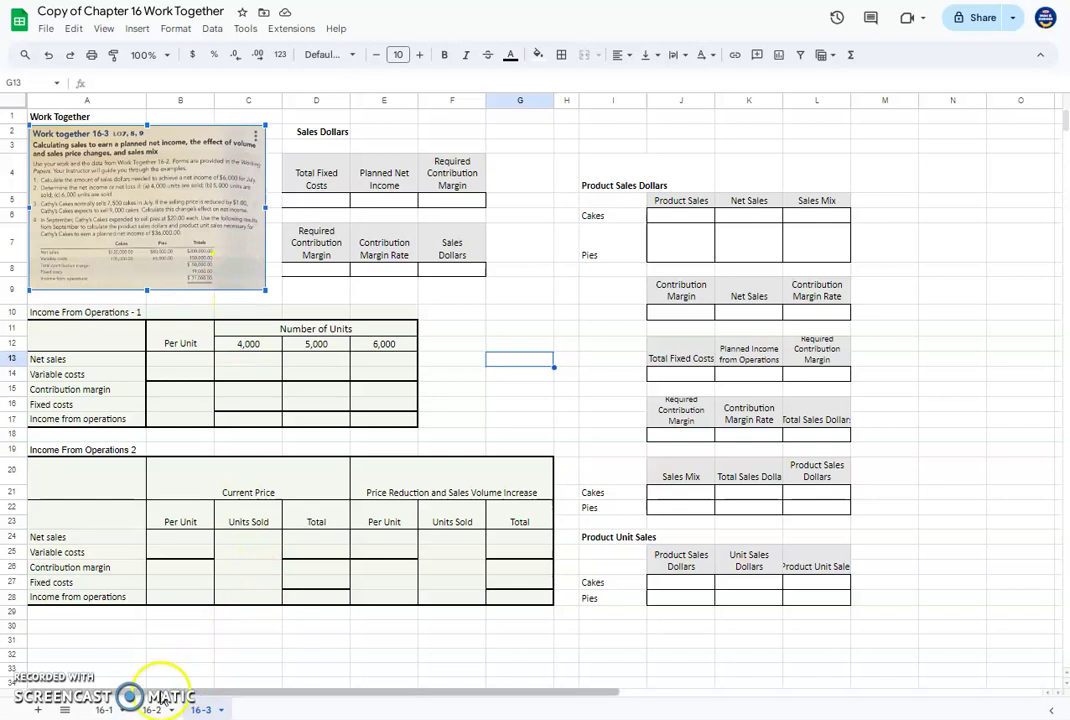
{"action": "left_click", "coordinate": [104, 709]}
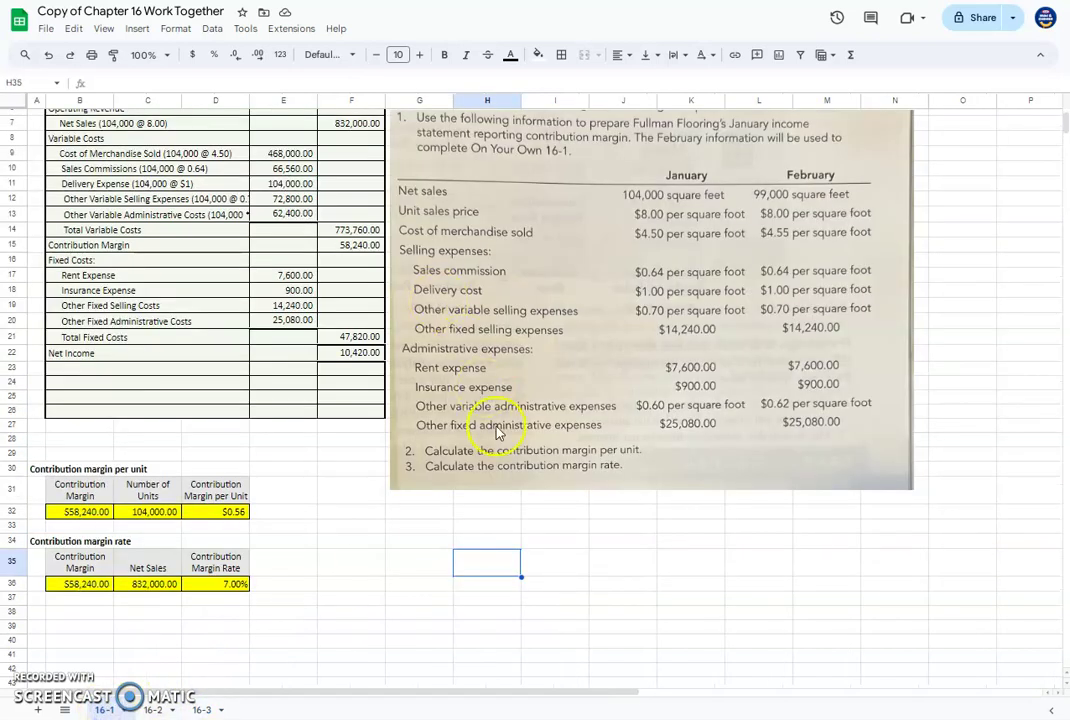
{"action": "scroll", "coordinate": [497, 432], "scroll_direction": "up", "scroll_amount": 2}
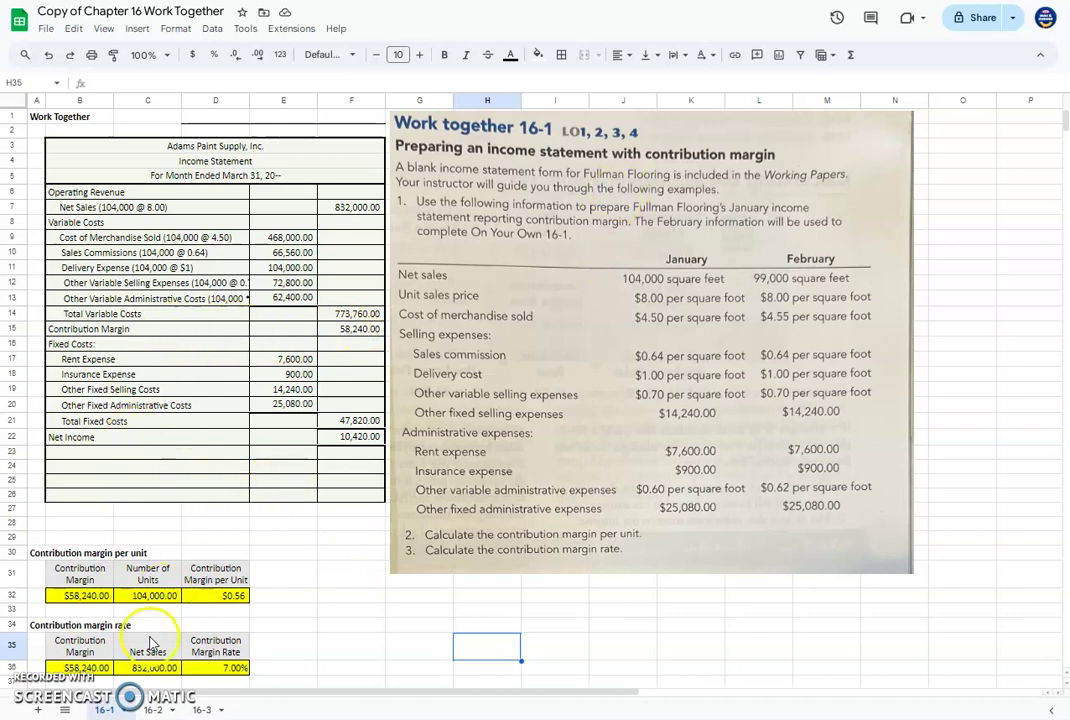
{"action": "left_click", "coordinate": [150, 710]}
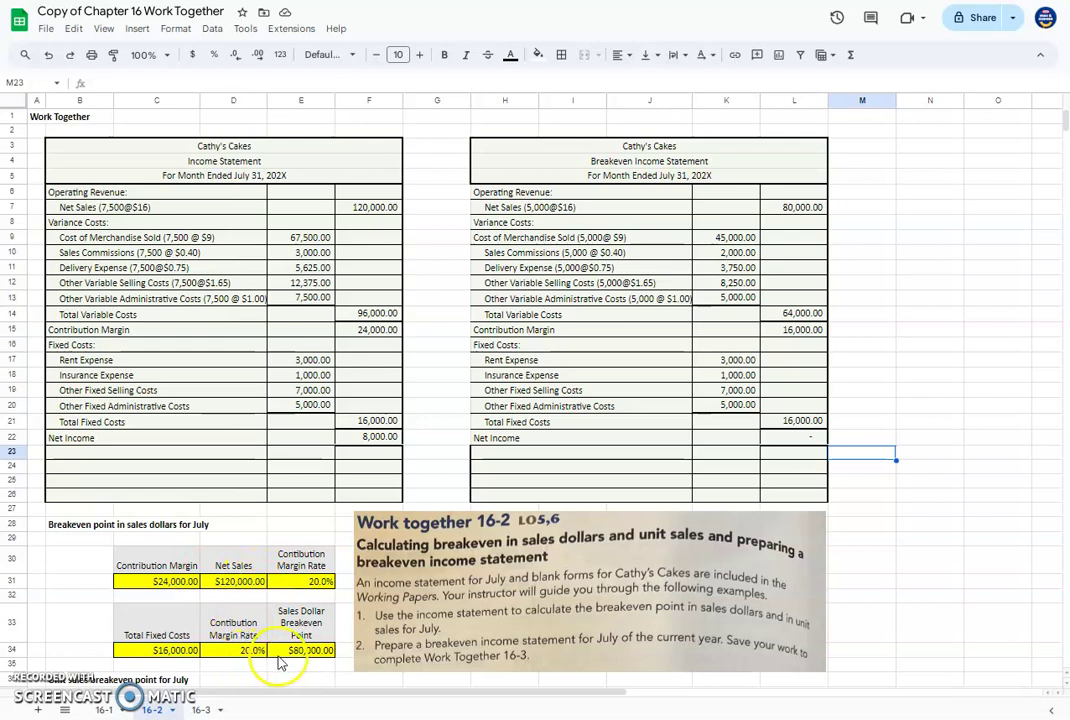
{"action": "scroll", "coordinate": [270, 660], "scroll_direction": "down", "scroll_amount": 2}
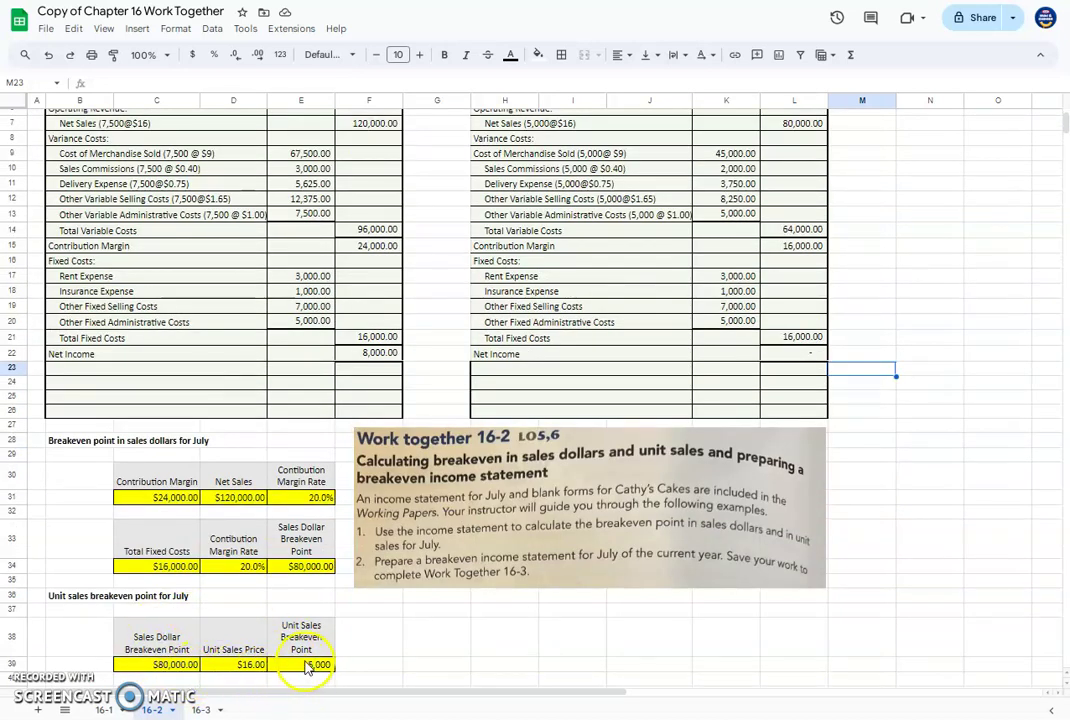
{"action": "left_click", "coordinate": [202, 711]}
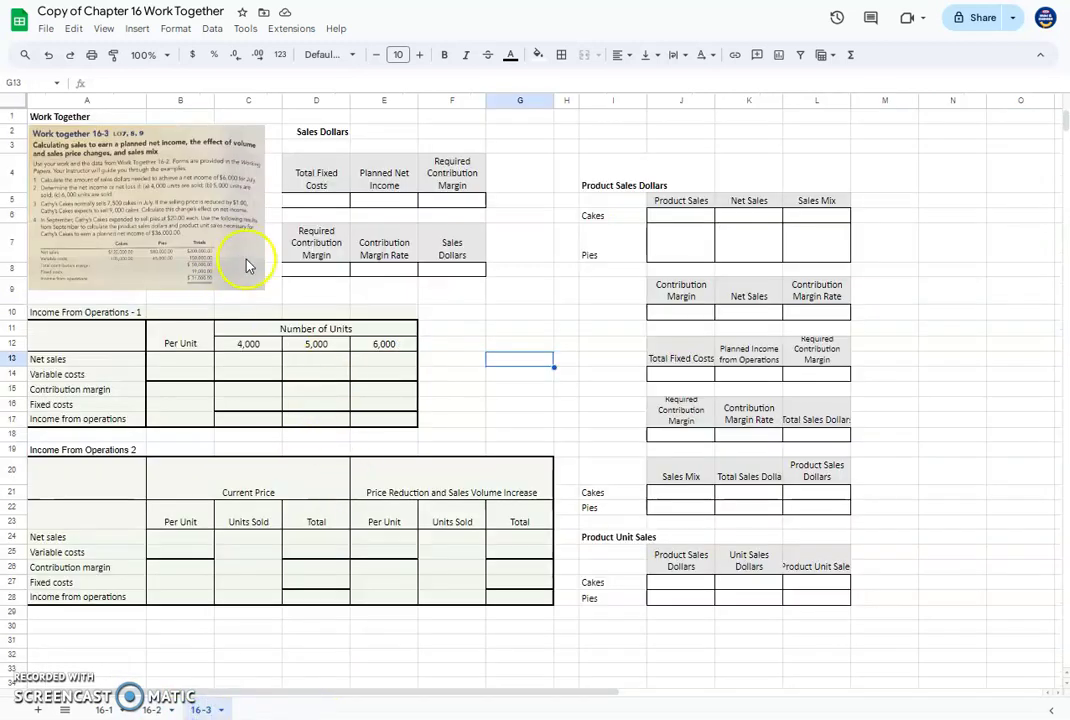
Step: Enlarge the Work Together 16-3 problem image and move it below the Sales Dollars tables
{"action": "left_click", "coordinate": [170, 188]}
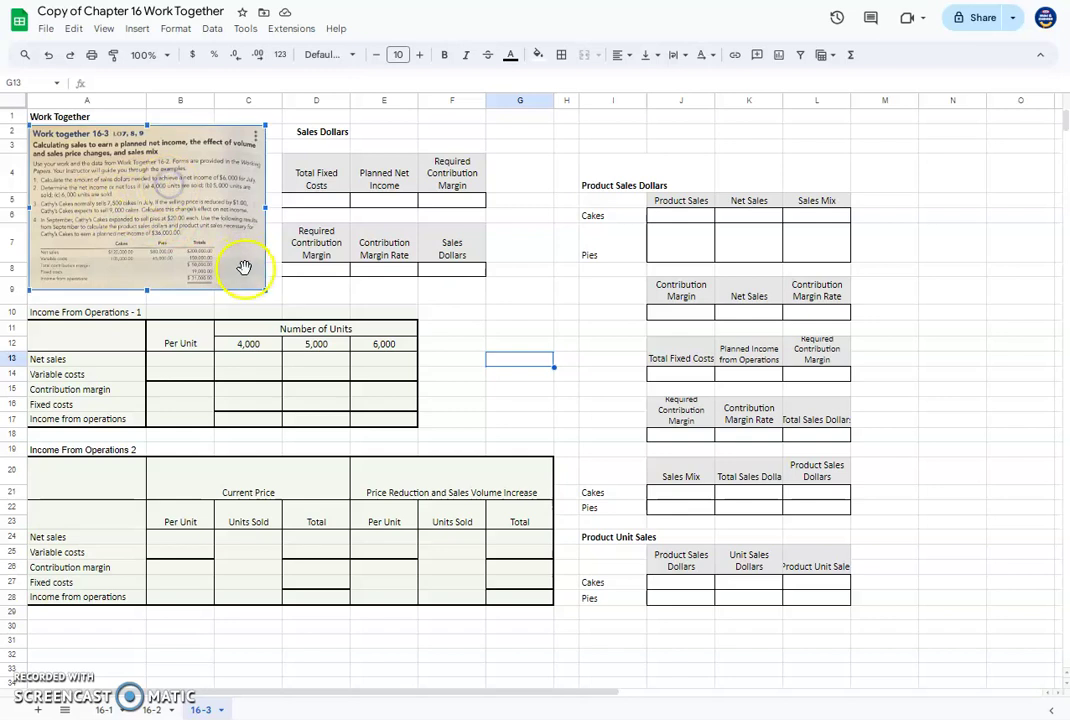
{"action": "left_click_drag", "start_coordinate": [265, 289], "coordinate": [410, 396]}
{"action": "left_click_drag", "start_coordinate": [258, 273], "coordinate": [427, 450]}
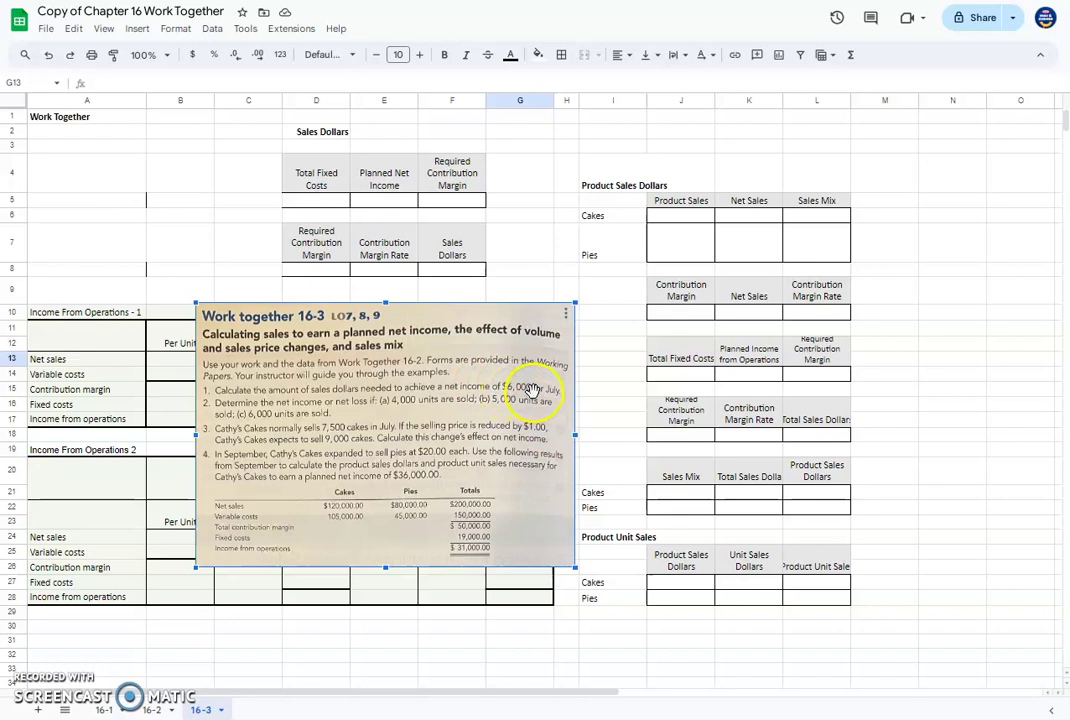
Step: Enter 6,000 as the Planned Net Income and link Total Fixed Costs in D5 to cell F21 of sheet 16-2
{"action": "left_click", "coordinate": [376, 198]}
{"action": "type", "text": "6,000"}
{"action": "key", "text": "Return"}
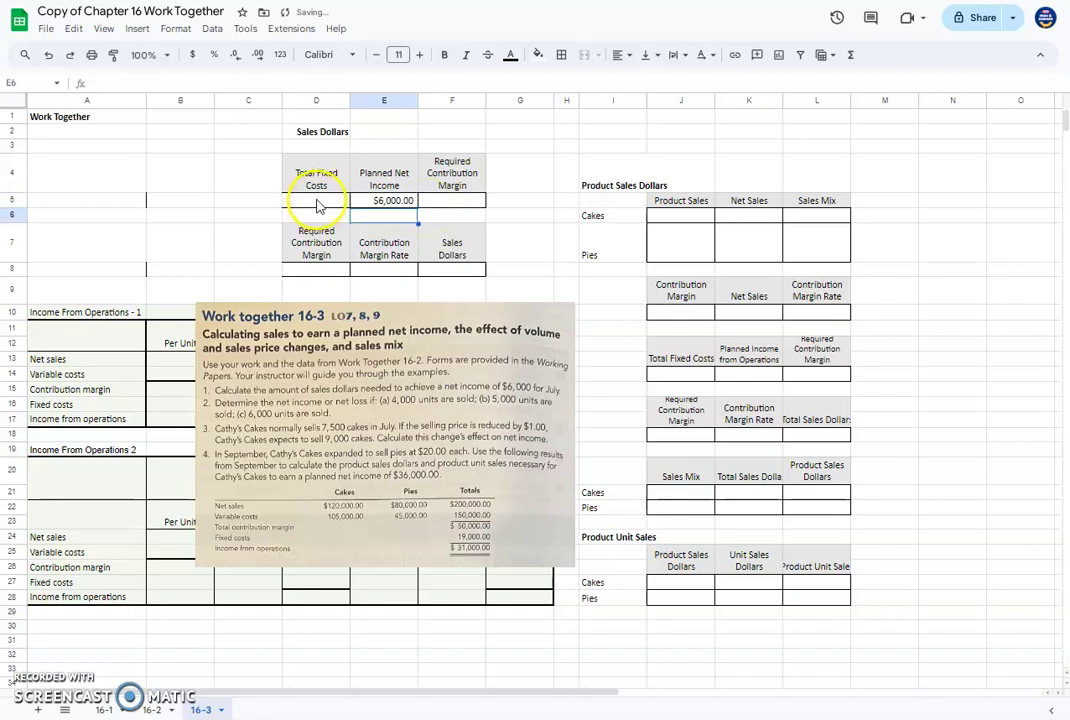
{"action": "left_click", "coordinate": [318, 205]}
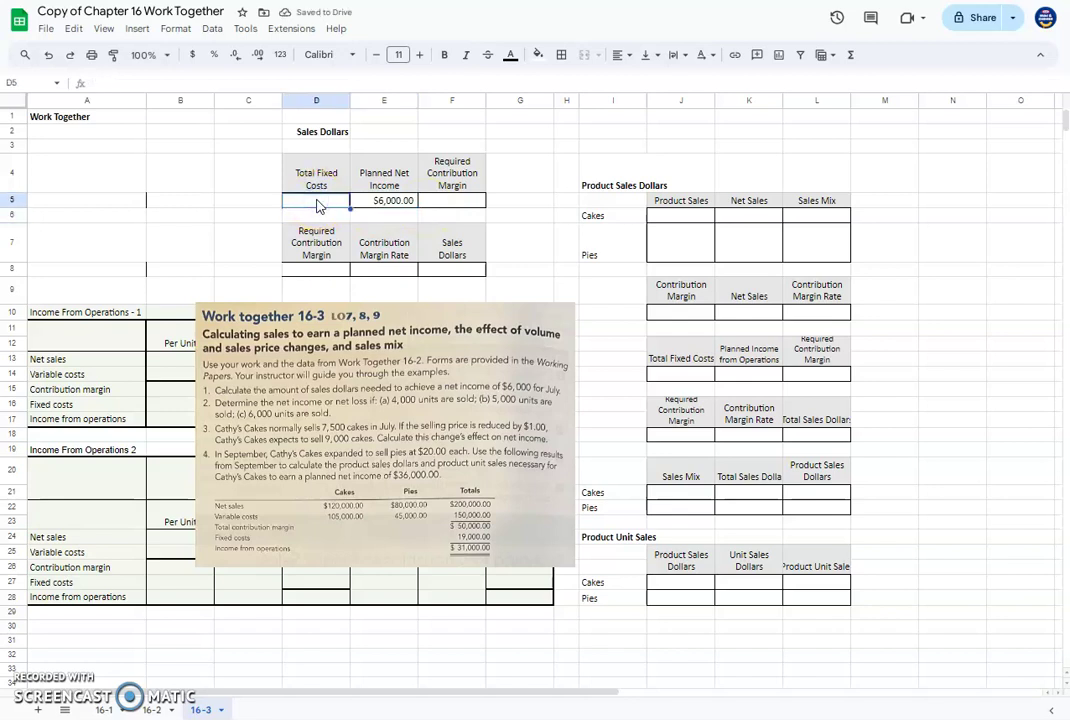
{"action": "type", "text": "="}
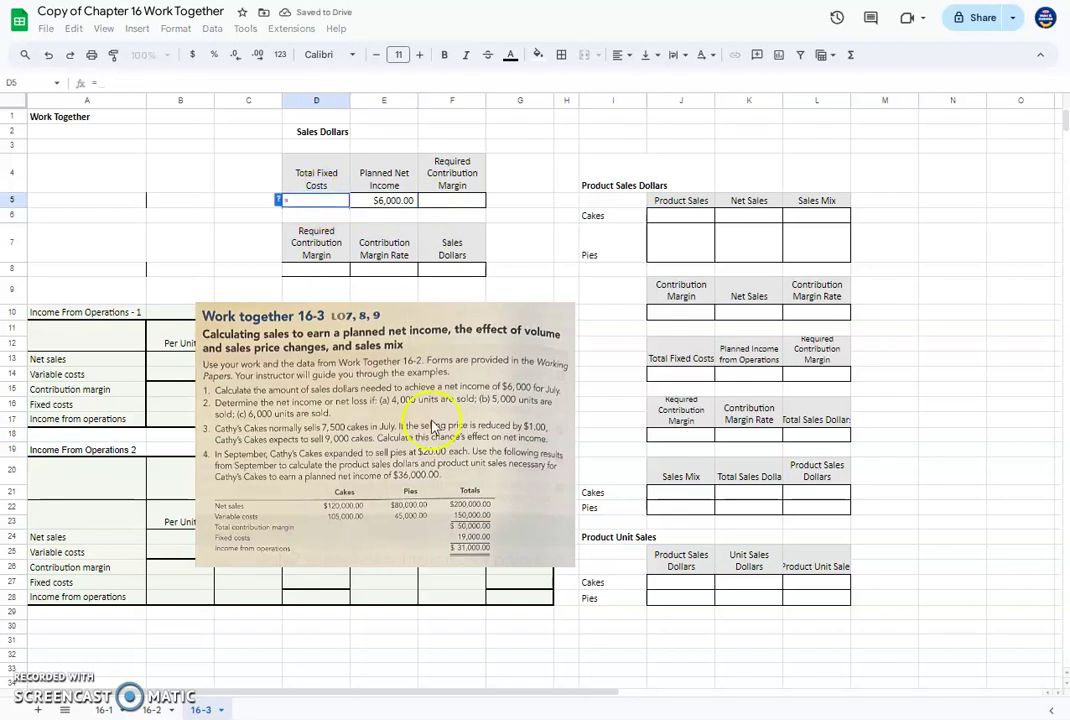
{"action": "left_click", "coordinate": [150, 709]}
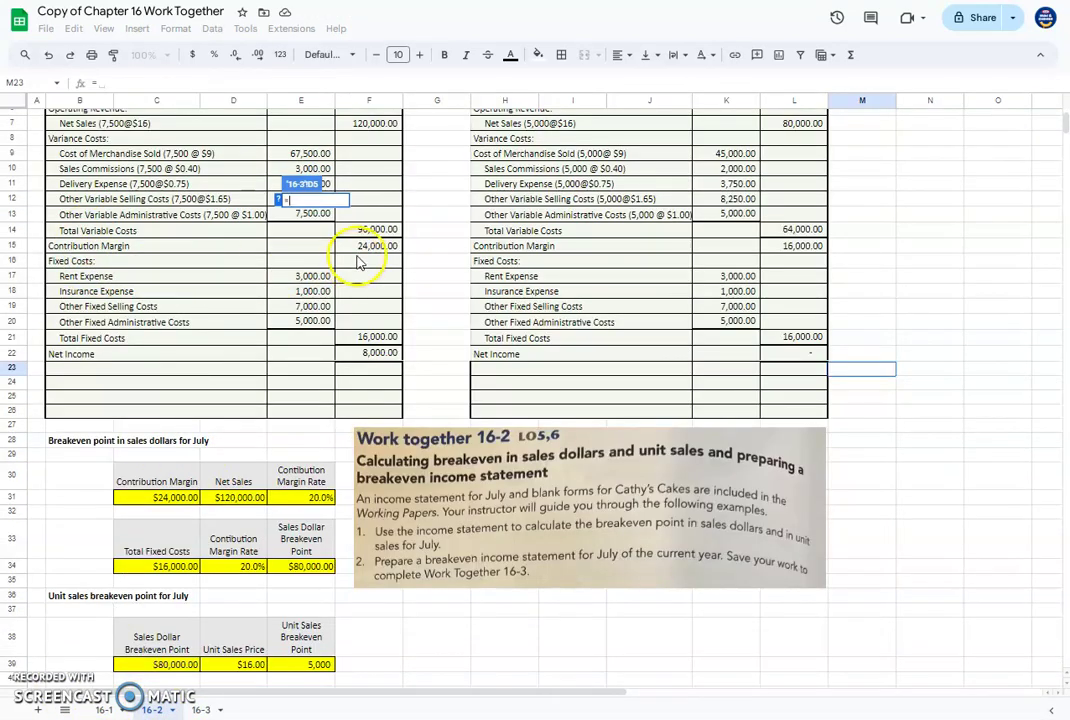
{"action": "left_click", "coordinate": [370, 338]}
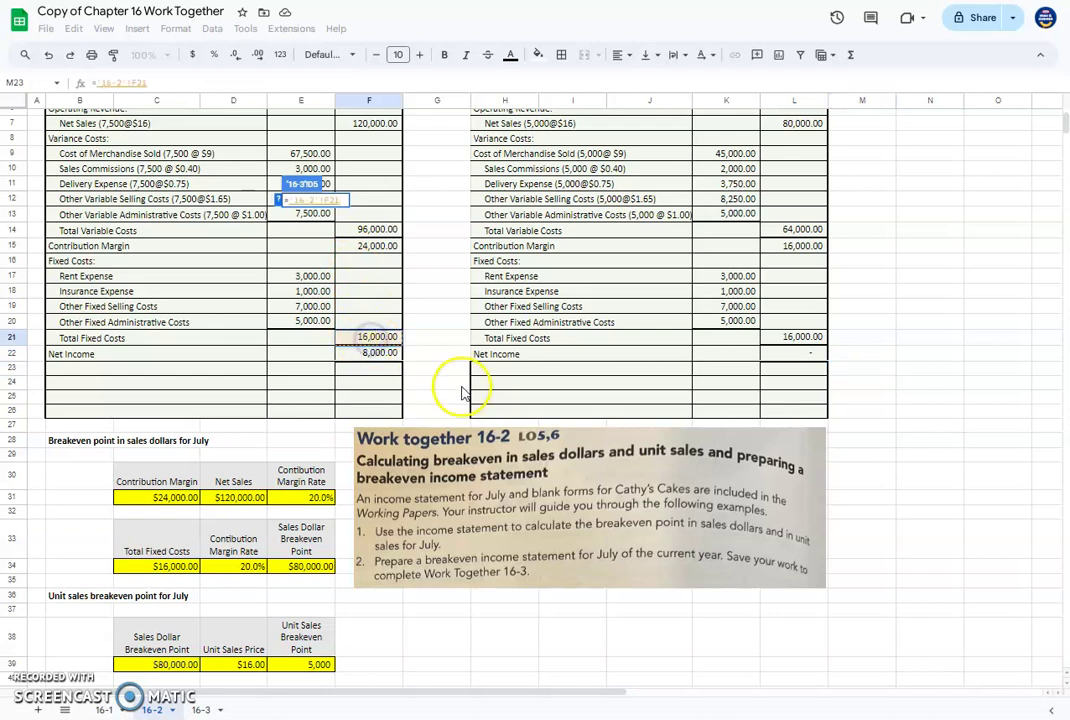
{"action": "key", "text": "Return"}
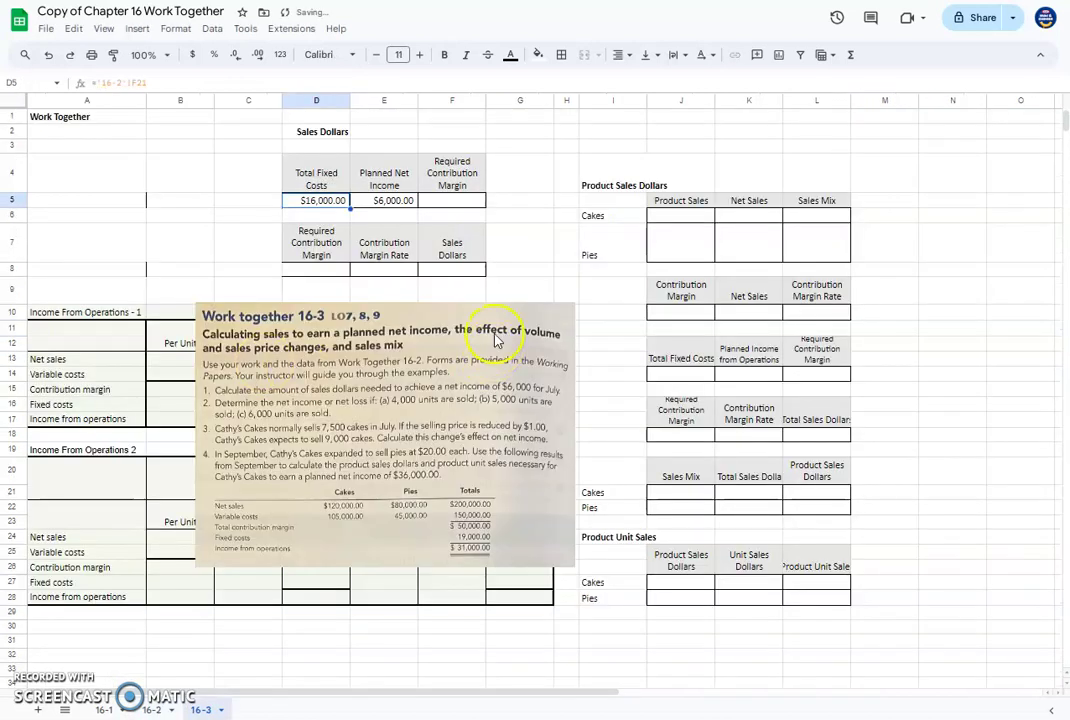
Step: Calculate the Required Contribution Margin in F5 as total fixed costs plus planned net income
{"action": "left_click", "coordinate": [452, 201]}
{"action": "type", "text": "="}
{"action": "left_click", "coordinate": [325, 201]}
{"action": "type", "text": "+"}
{"action": "left_click", "coordinate": [384, 201]}
{"action": "key", "text": "Return"}
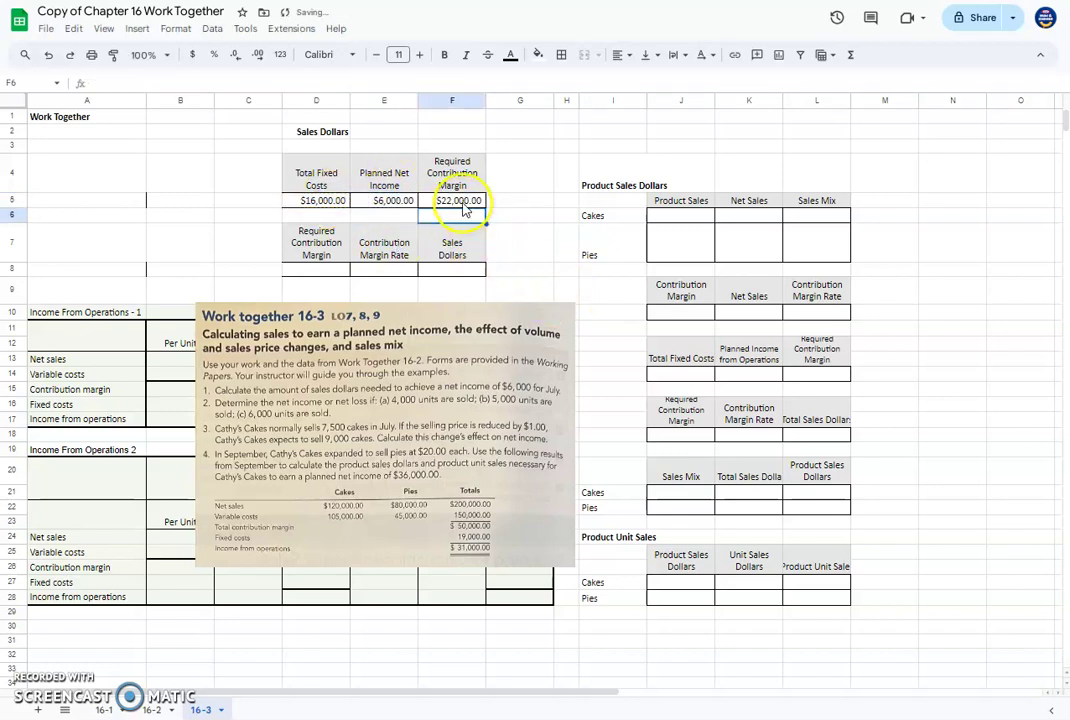
Step: Link D8 to the required contribution margin in F5, and link the Contribution Margin Rate in E8 to cell E31 of sheet 16-2
{"action": "left_click", "coordinate": [334, 270]}
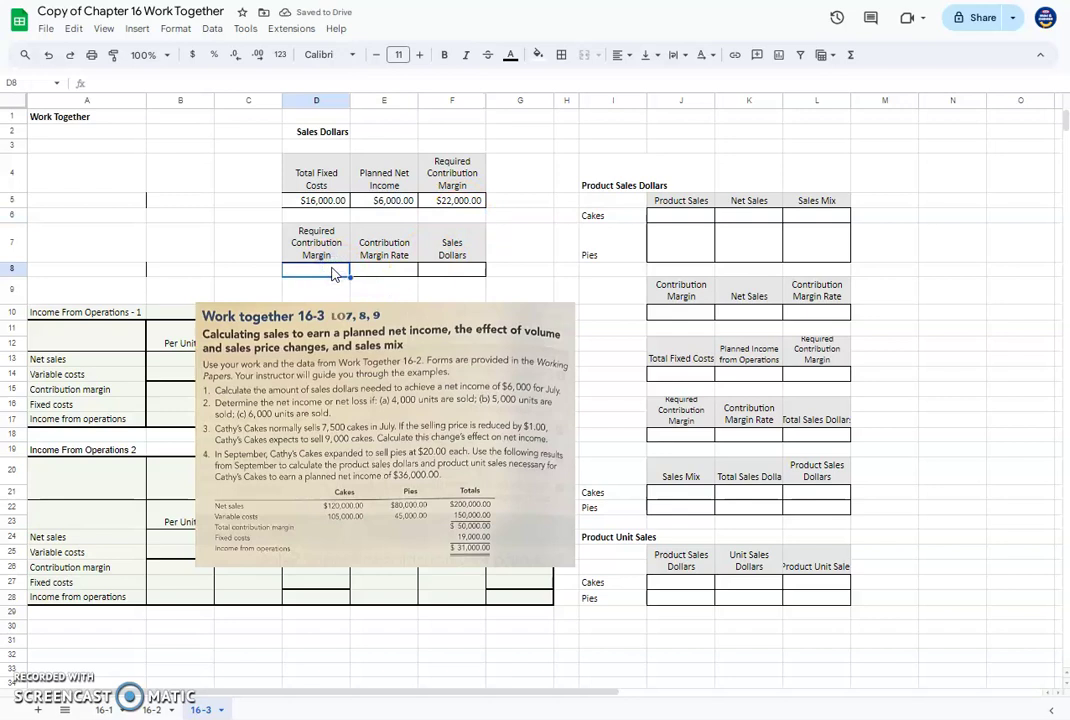
{"action": "type", "text": "="}
{"action": "left_click", "coordinate": [462, 200]}
{"action": "key", "text": "Return"}
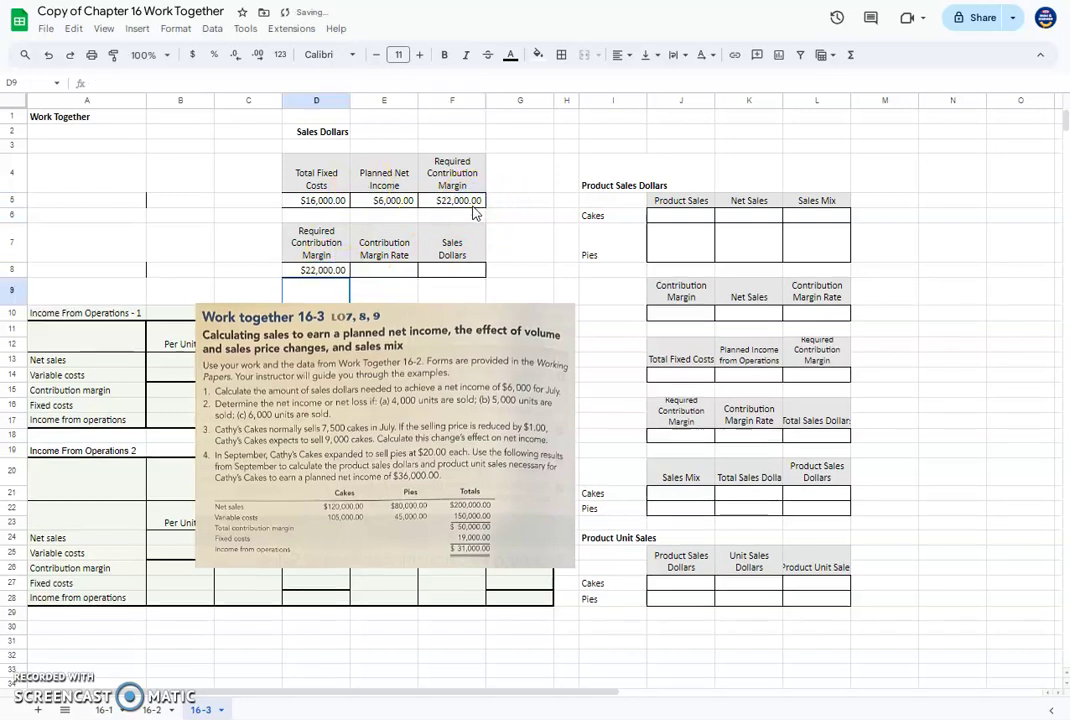
{"action": "left_click", "coordinate": [375, 272]}
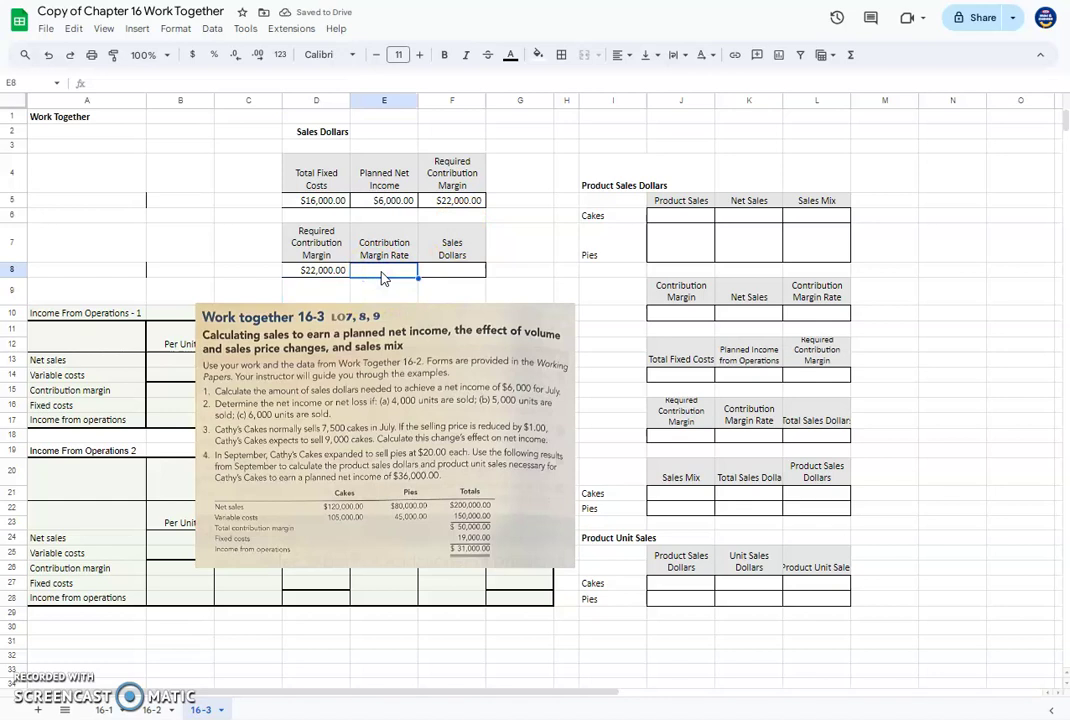
{"action": "type", "text": "="}
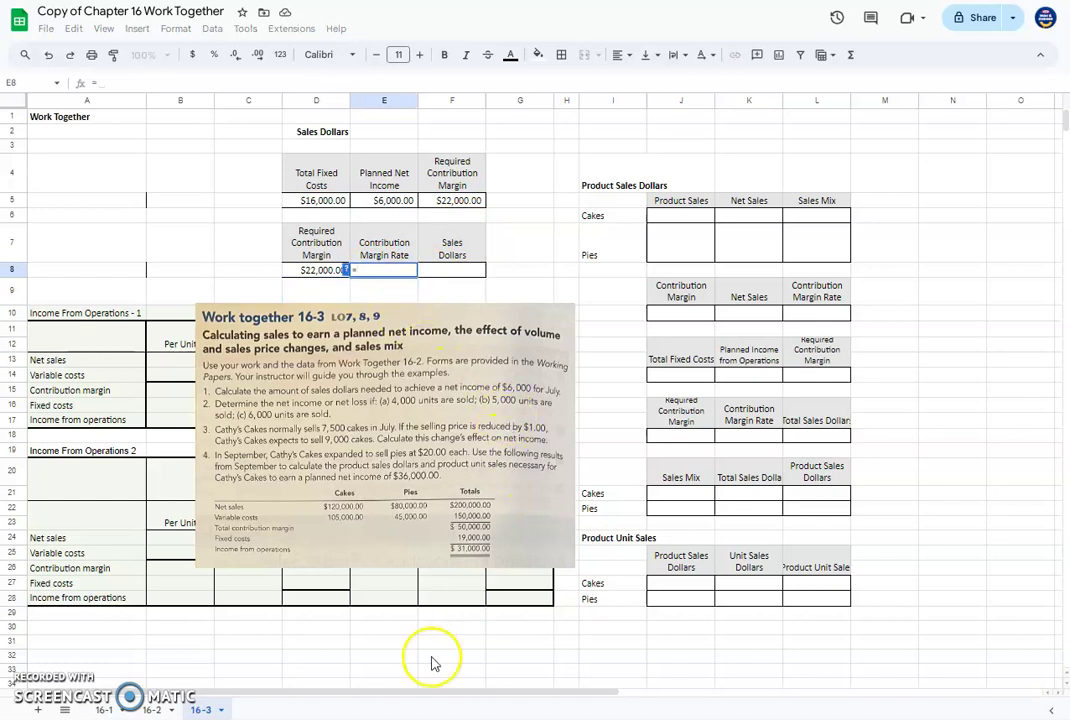
{"action": "left_click", "coordinate": [152, 709]}
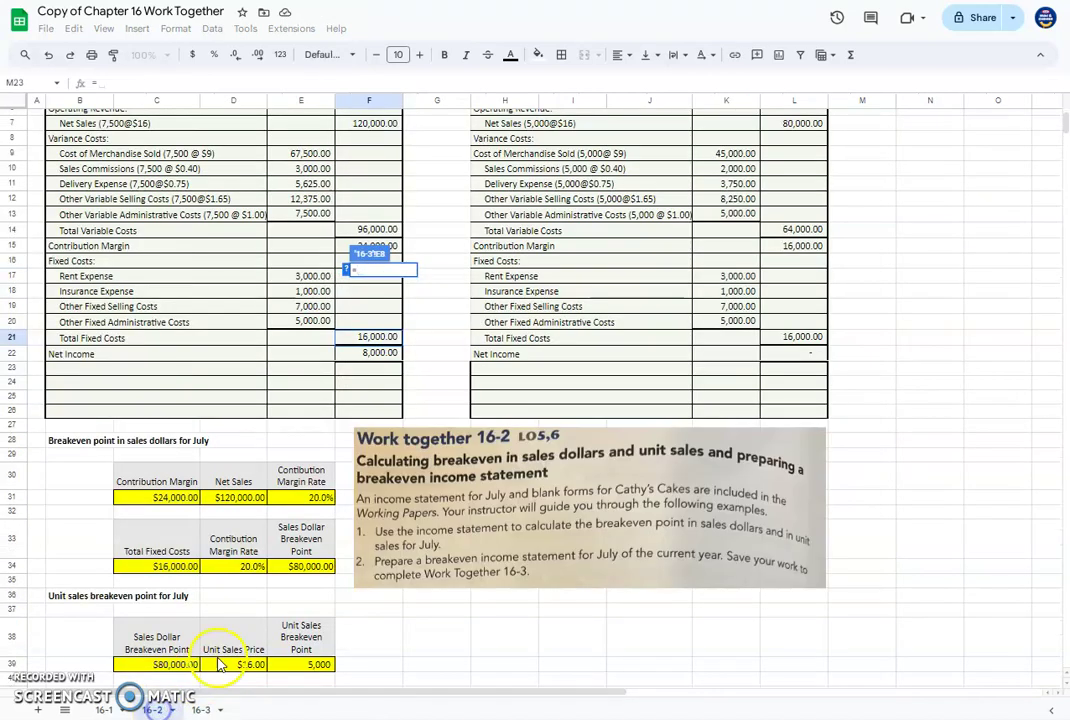
{"action": "left_click", "coordinate": [305, 497]}
{"action": "key", "text": "Return"}
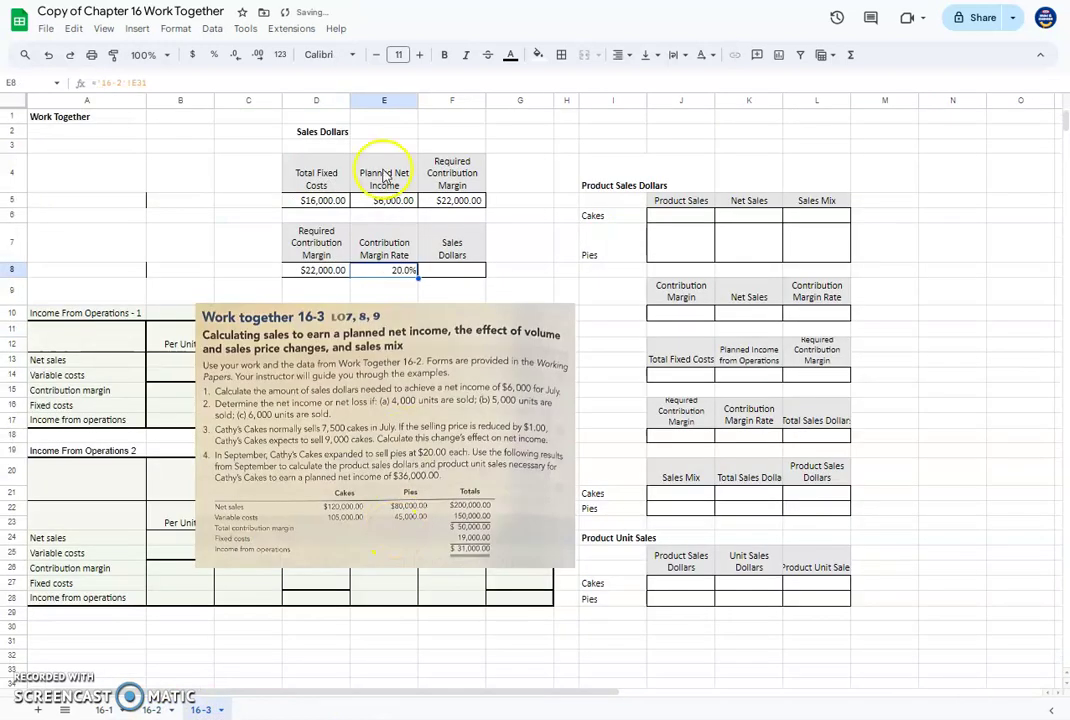
Step: Calculate Sales Dollars in F8 by dividing the required contribution margin in D8 by the contribution margin rate in E8
{"action": "left_click", "coordinate": [449, 274]}
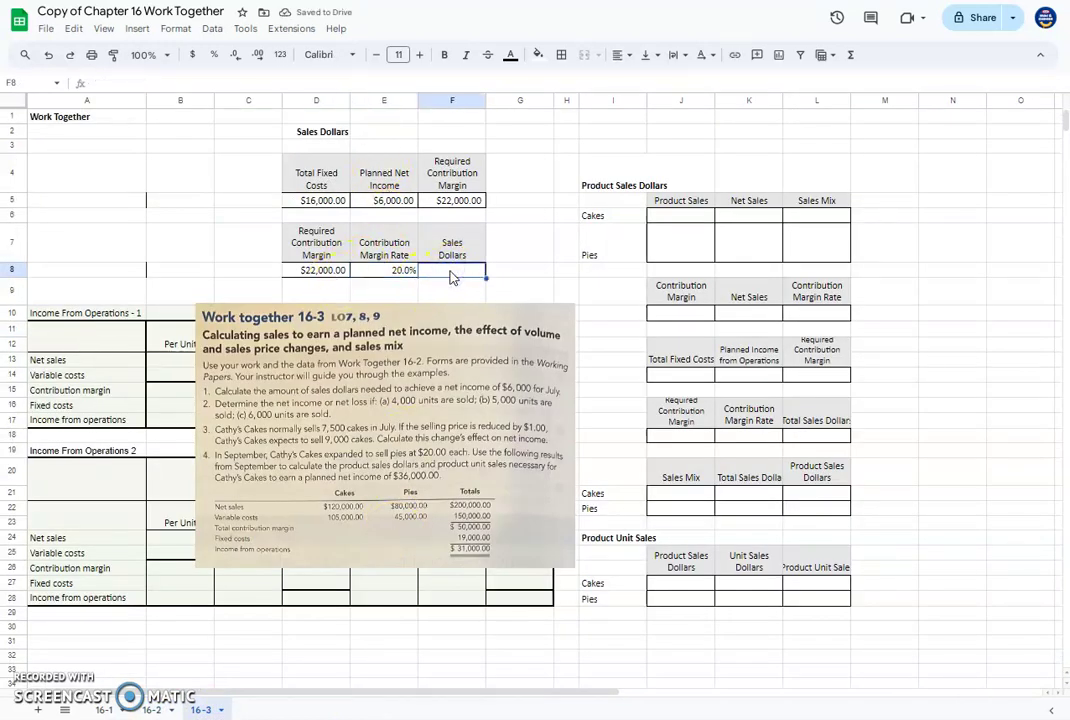
{"action": "type", "text": "="}
{"action": "left_click", "coordinate": [305, 270]}
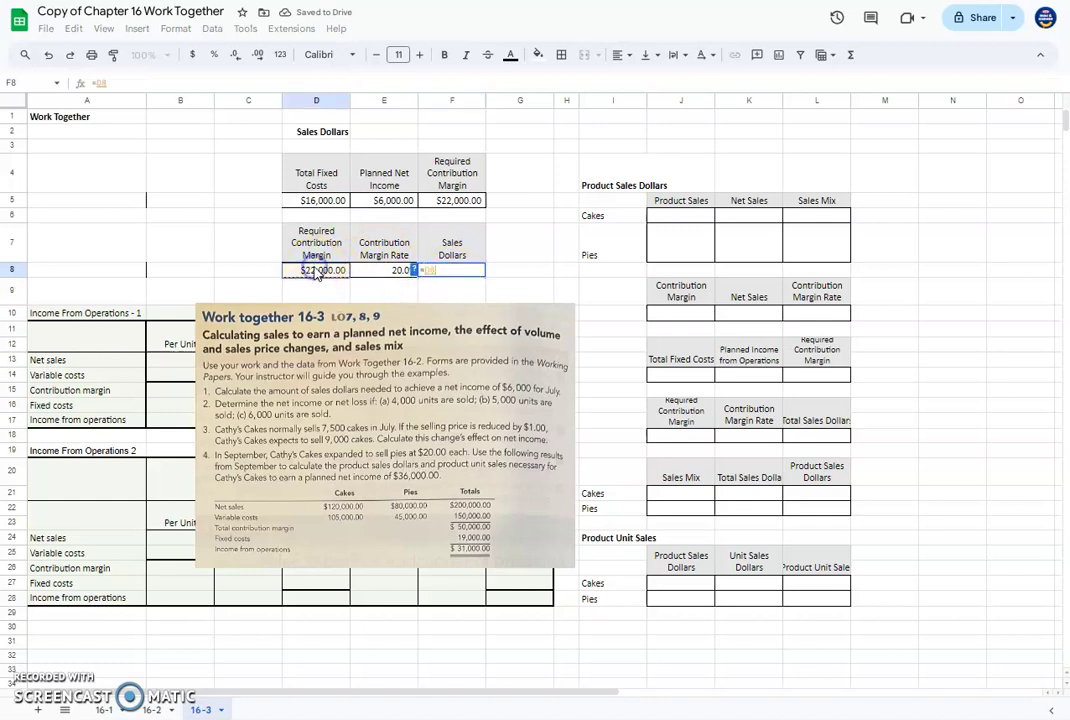
{"action": "type", "text": "/"}
{"action": "left_click", "coordinate": [406, 270]}
{"action": "key", "text": "Return"}
{"action": "left_click", "coordinate": [462, 270]}
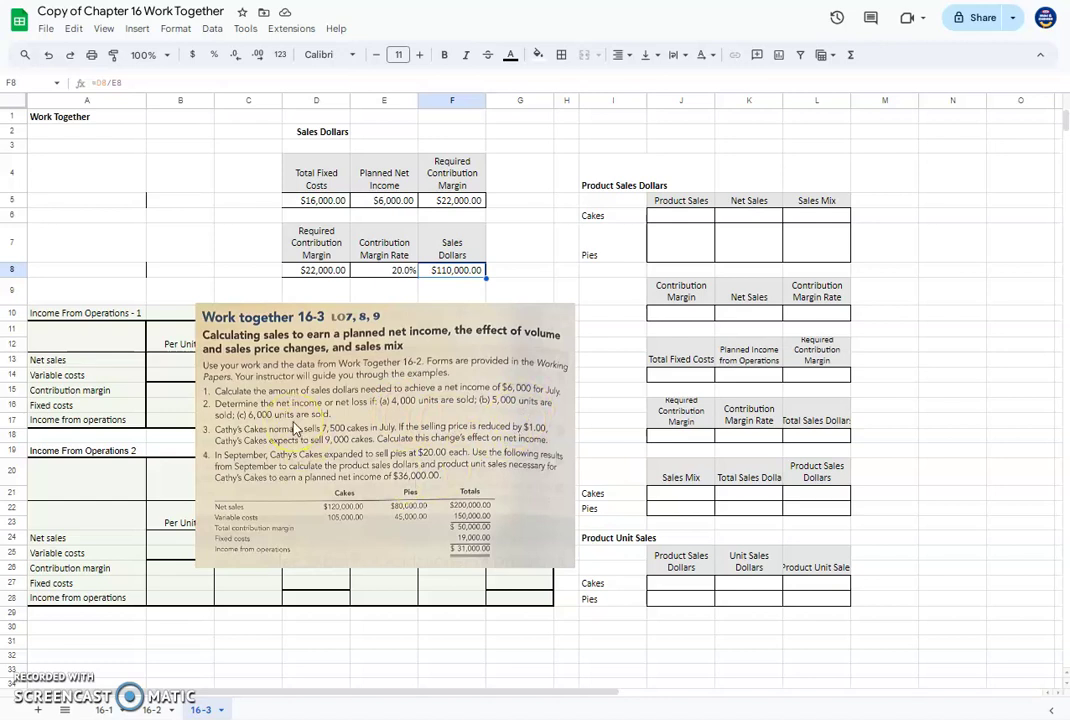
Step: Move the problem image clear of the per-unit column and enter 16, the sheet 16-2 sales price, as per-unit net sales in B13
{"action": "left_click_drag", "start_coordinate": [295, 428], "coordinate": [548, 401]}
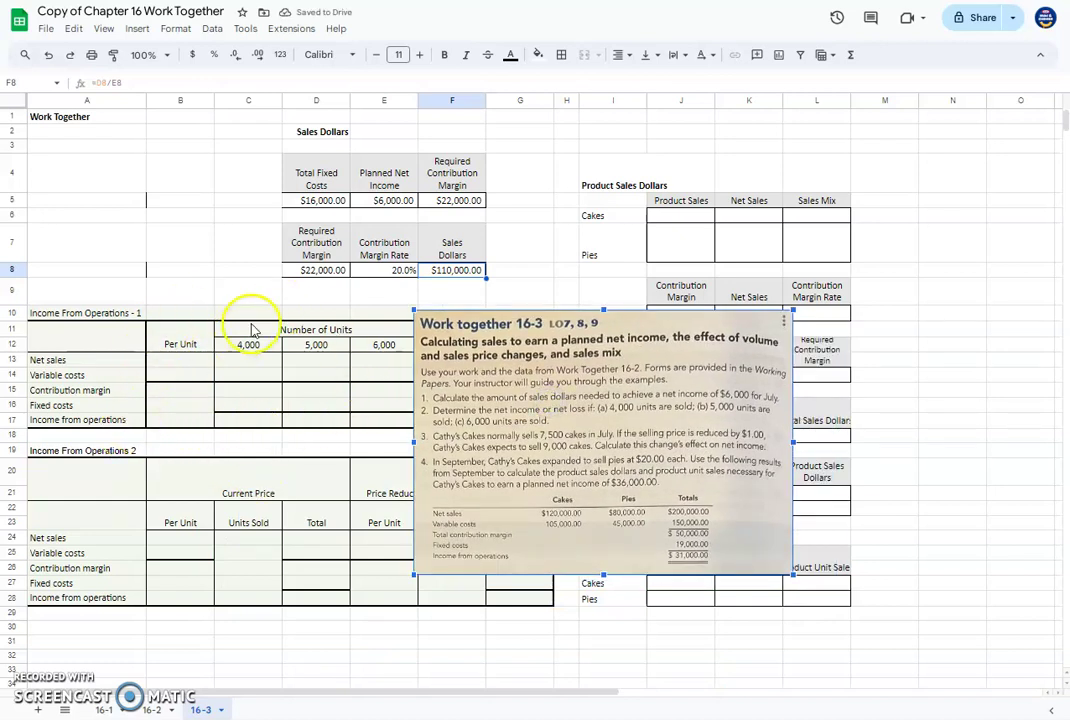
{"action": "left_click", "coordinate": [151, 709]}
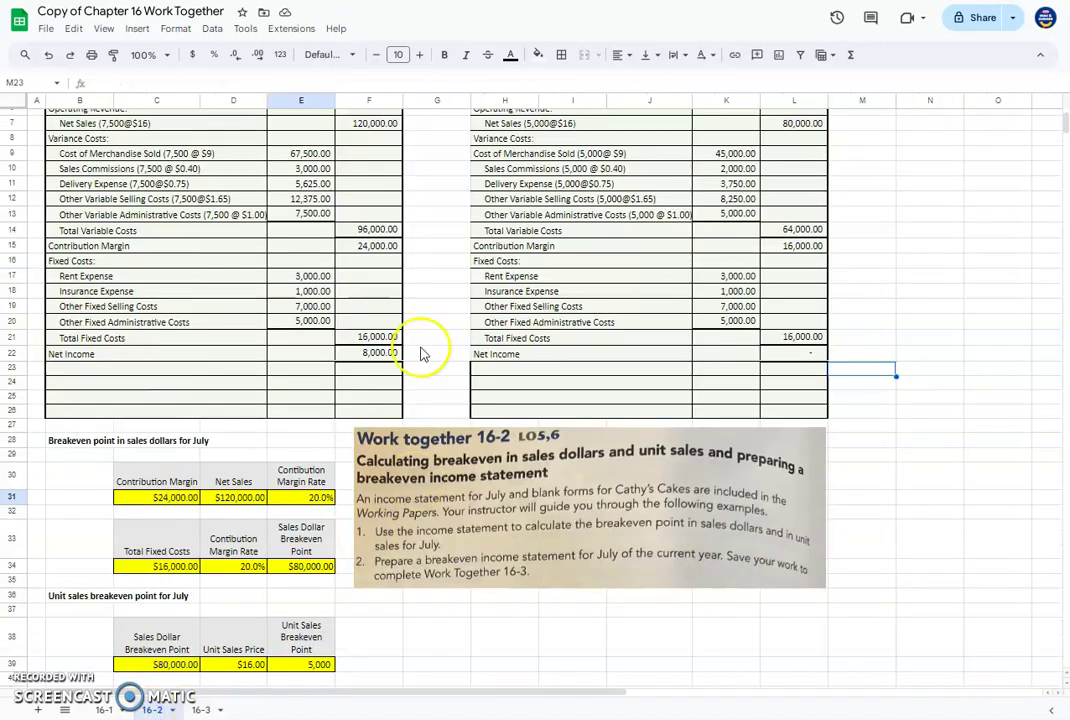
{"action": "left_click", "coordinate": [135, 207]}
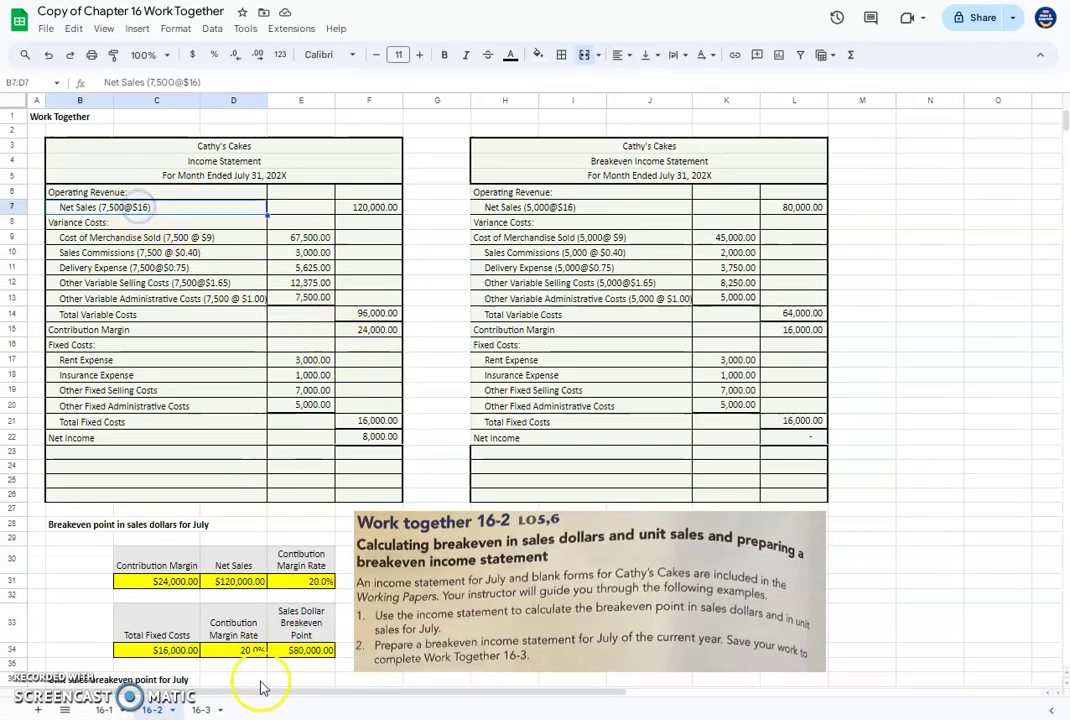
{"action": "left_click", "coordinate": [201, 709]}
{"action": "left_click", "coordinate": [190, 358]}
{"action": "type", "text": "16"}
{"action": "key", "text": "Return"}
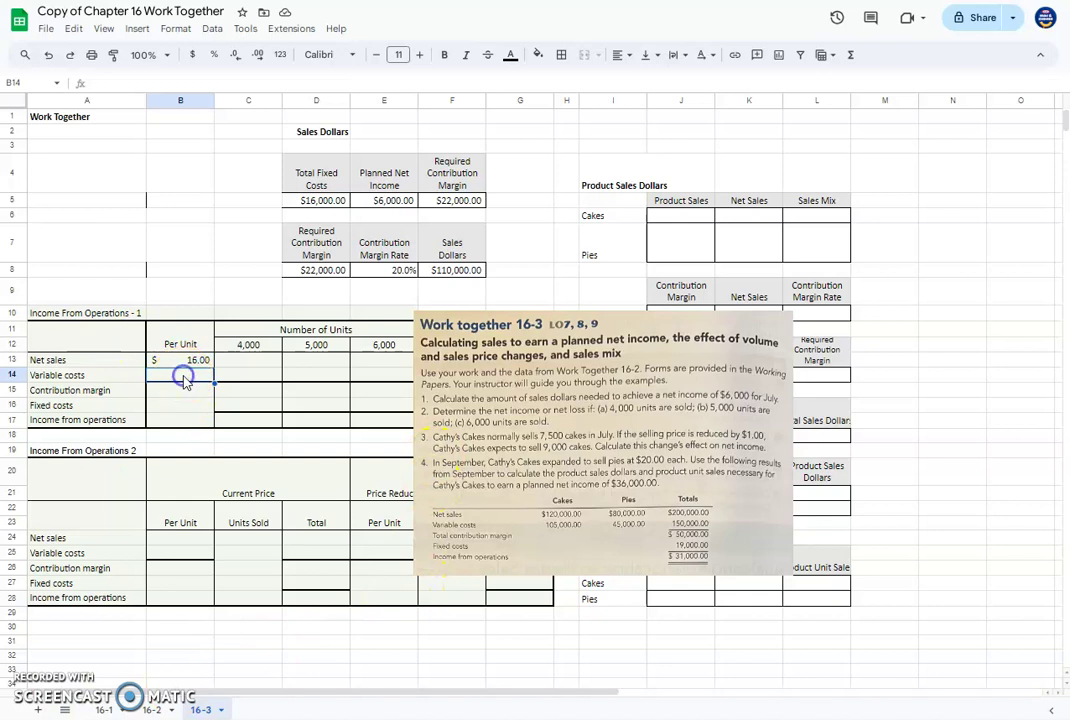
Step: Calculate per-unit variable costs in B14 as total variable costs in F14 of sheet 16-2 divided by 7500
{"action": "type", "text": "="}
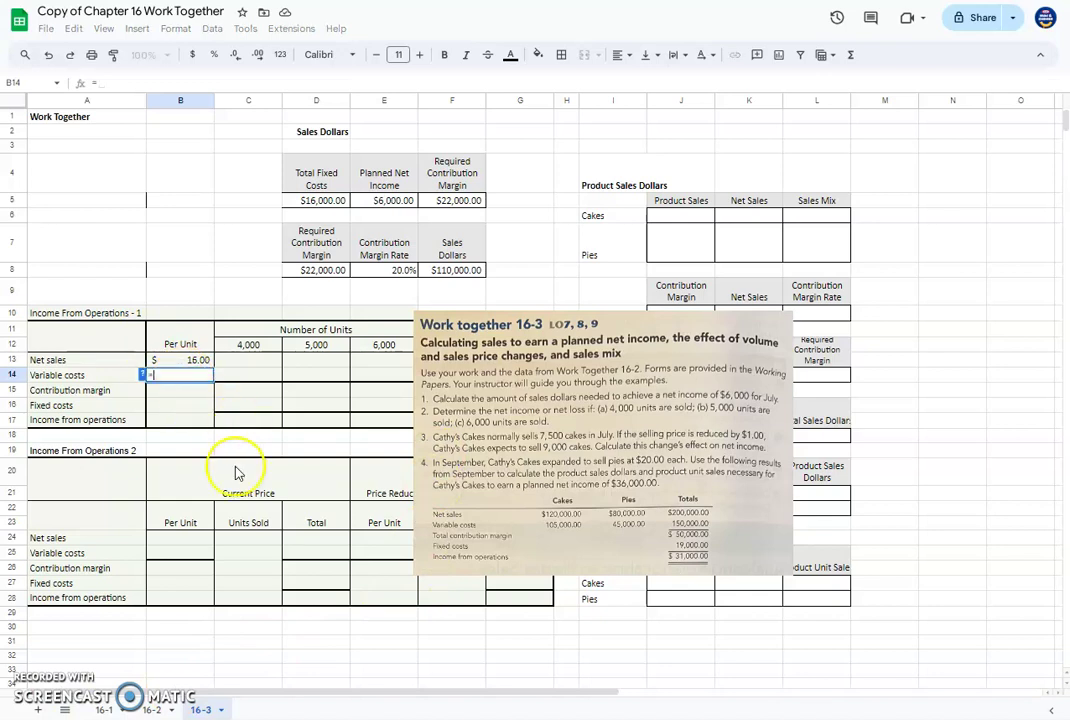
{"action": "left_click", "coordinate": [150, 709]}
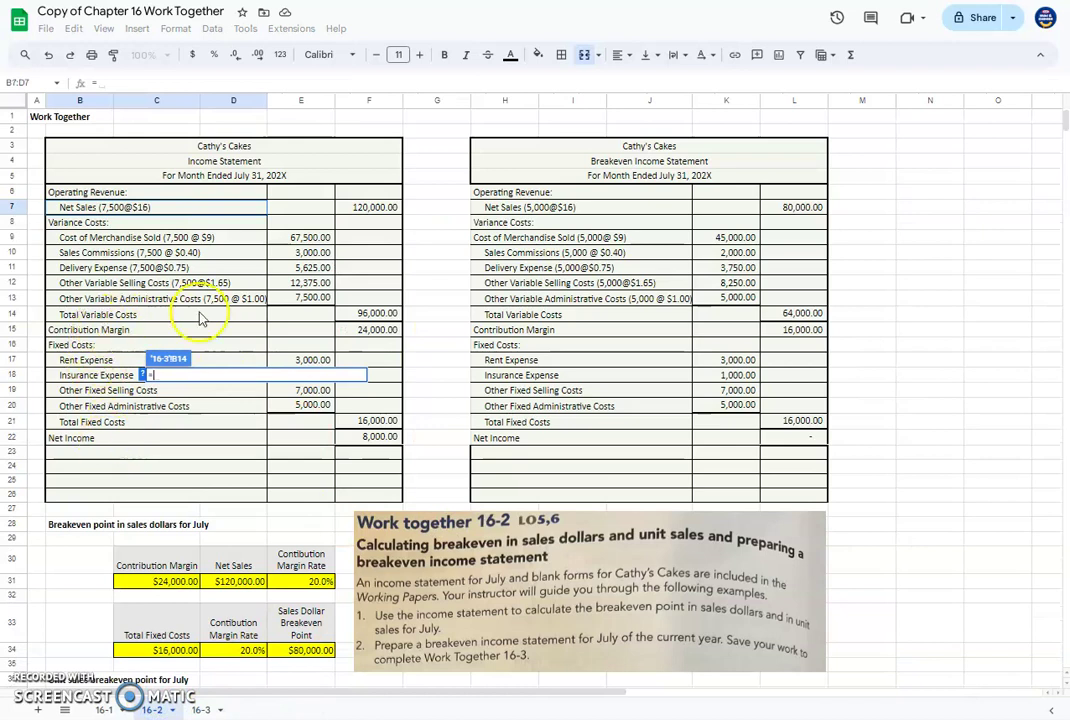
{"action": "left_click", "coordinate": [367, 316]}
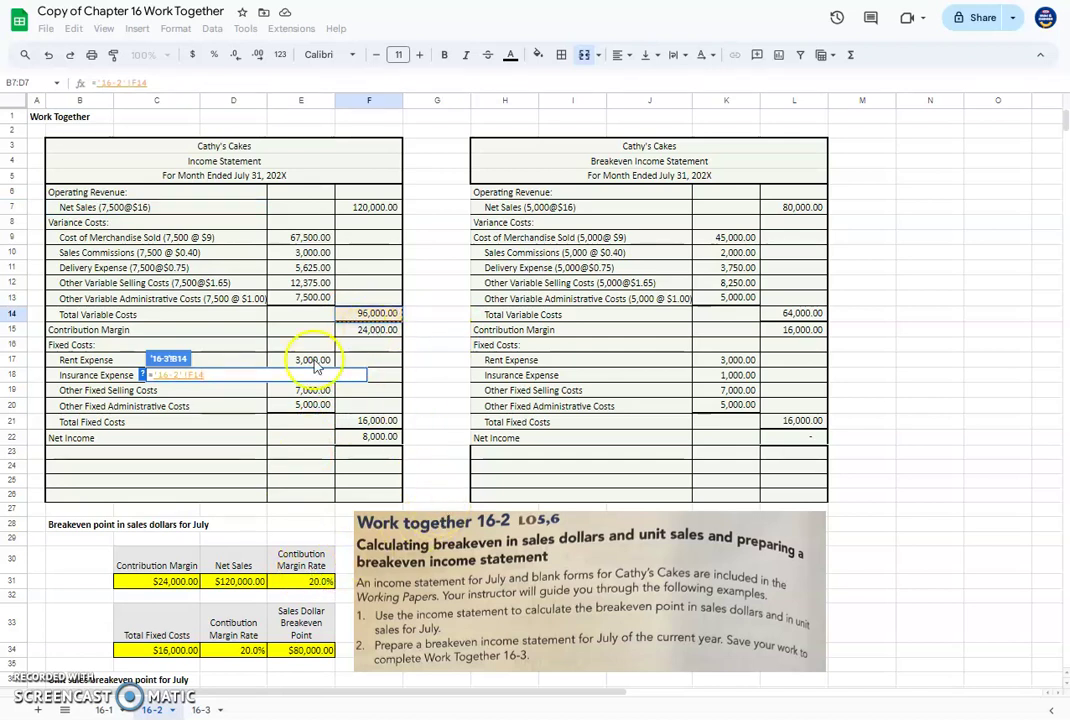
{"action": "type", "text": "/"}
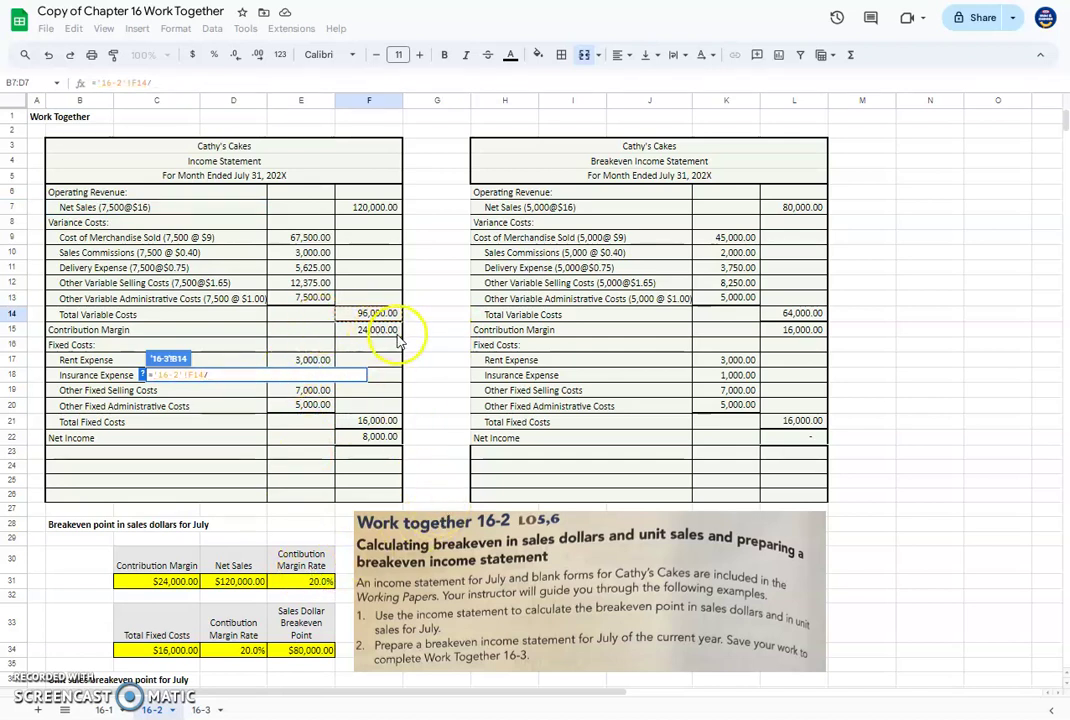
{"action": "type", "text": "7500"}
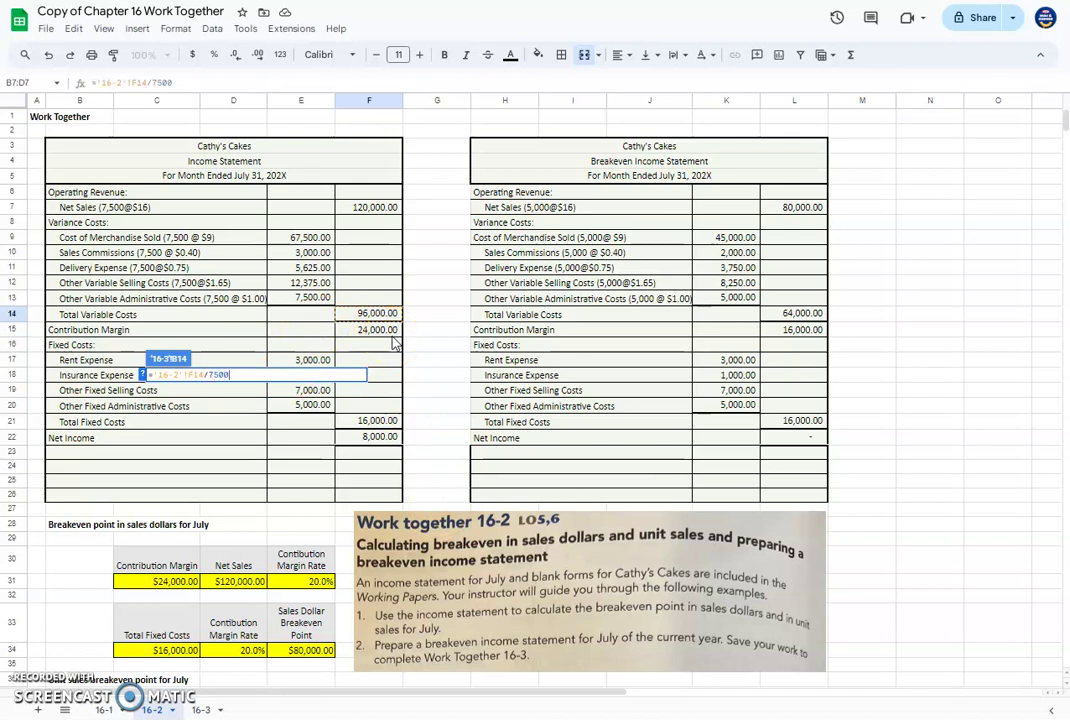
{"action": "key", "text": "Return"}
{"action": "left_click", "coordinate": [199, 376]}
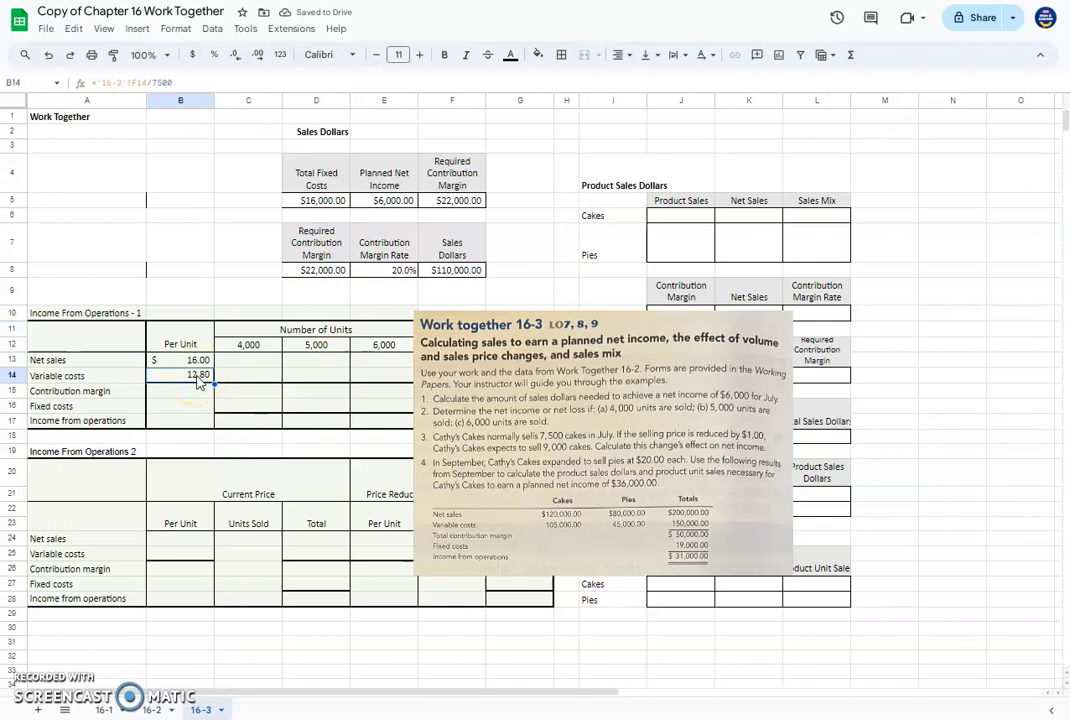
Step: Calculate the per-unit contribution margin in B15 as net sales in B13 minus variable costs in B14
{"action": "left_click", "coordinate": [197, 393]}
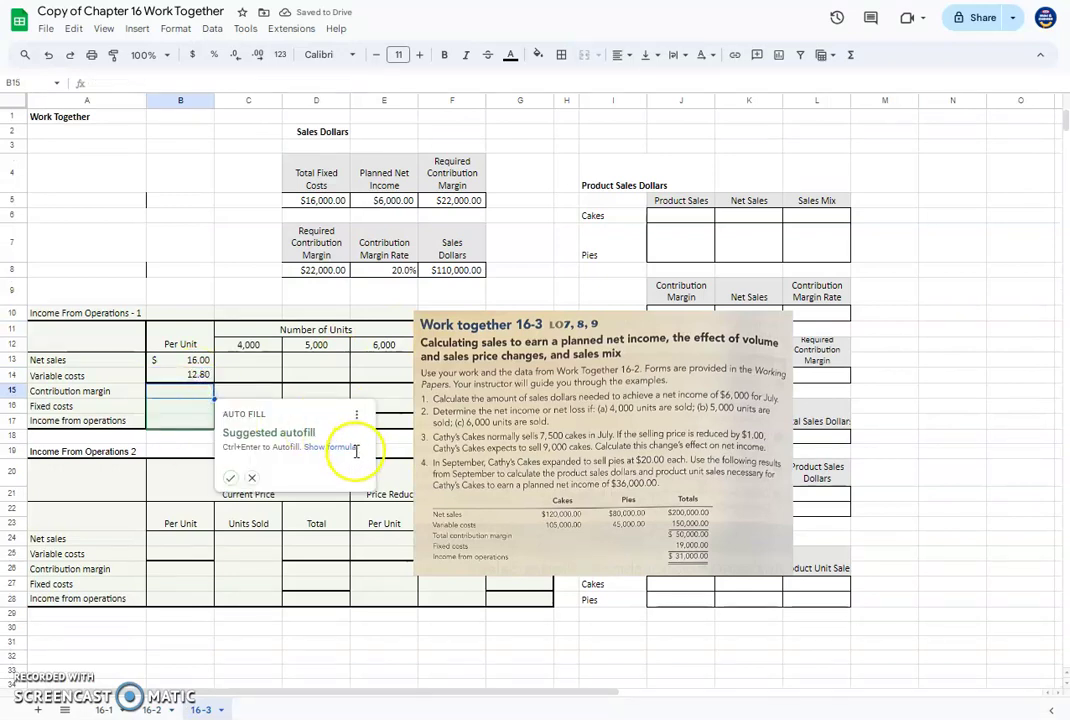
{"action": "type", "text": "="}
{"action": "left_click", "coordinate": [185, 362]}
{"action": "type", "text": "-"}
{"action": "left_click", "coordinate": [192, 376]}
{"action": "key", "text": "Return"}
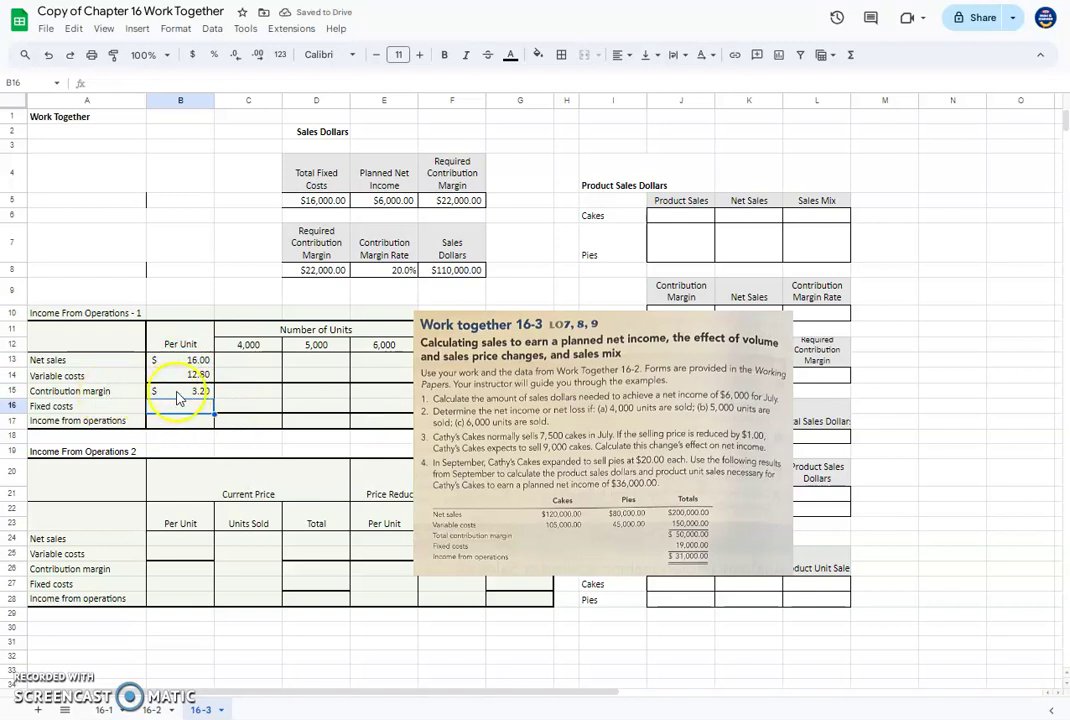
Step: Calculate net sales for 4,000 units in C13 by multiplying the units in C12 by per-unit net sales in B13
{"action": "left_click", "coordinate": [252, 364]}
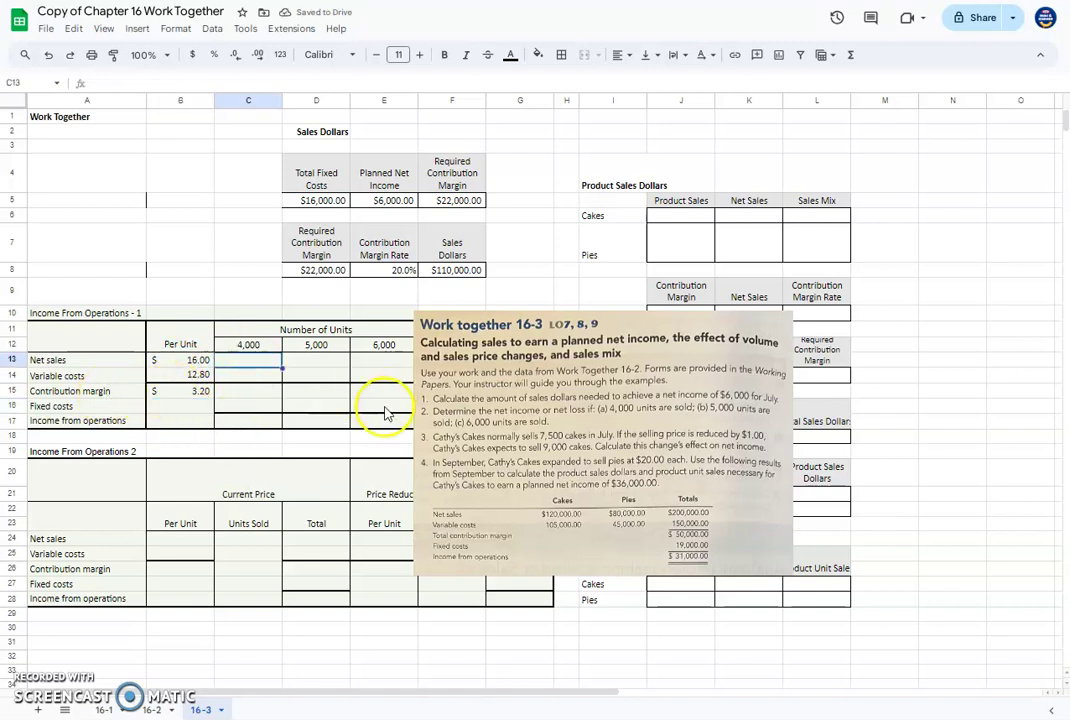
{"action": "type", "text": "="}
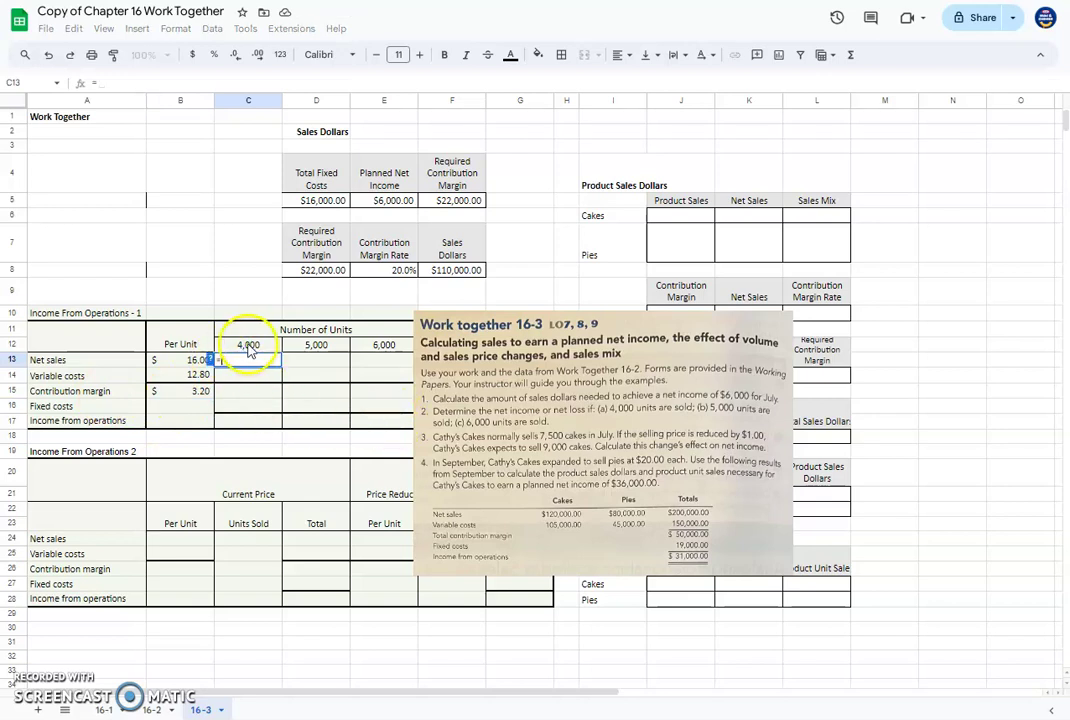
{"action": "left_click", "coordinate": [248, 345]}
{"action": "type", "text": "*"}
{"action": "left_click", "coordinate": [190, 361]}
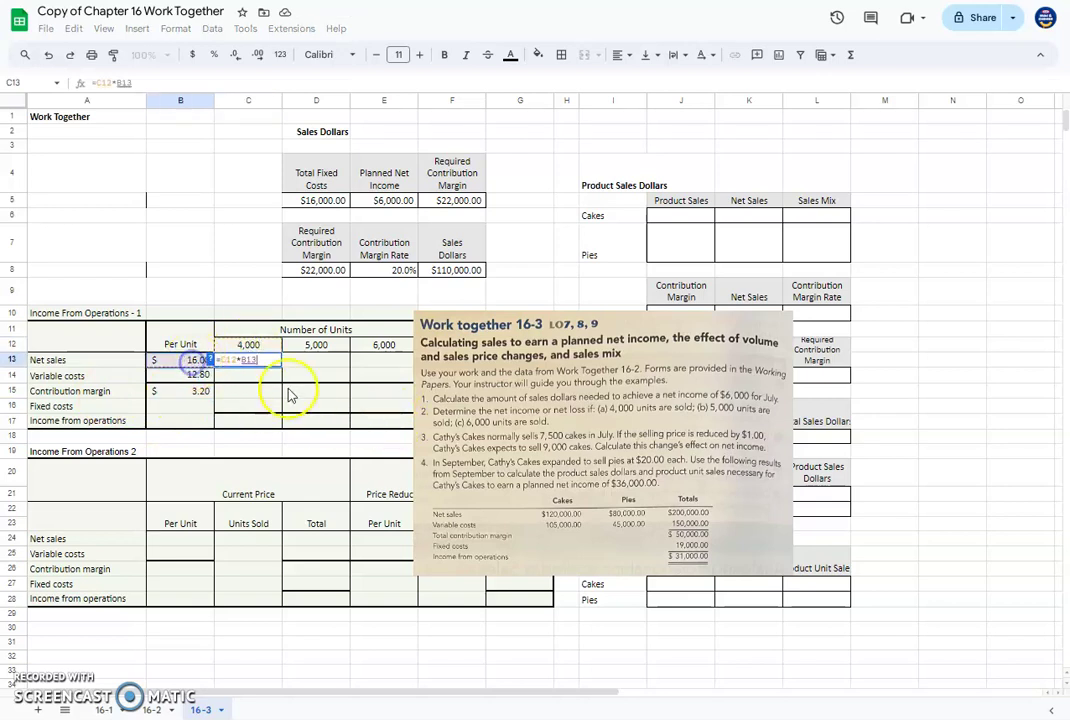
{"action": "key", "text": "Return"}
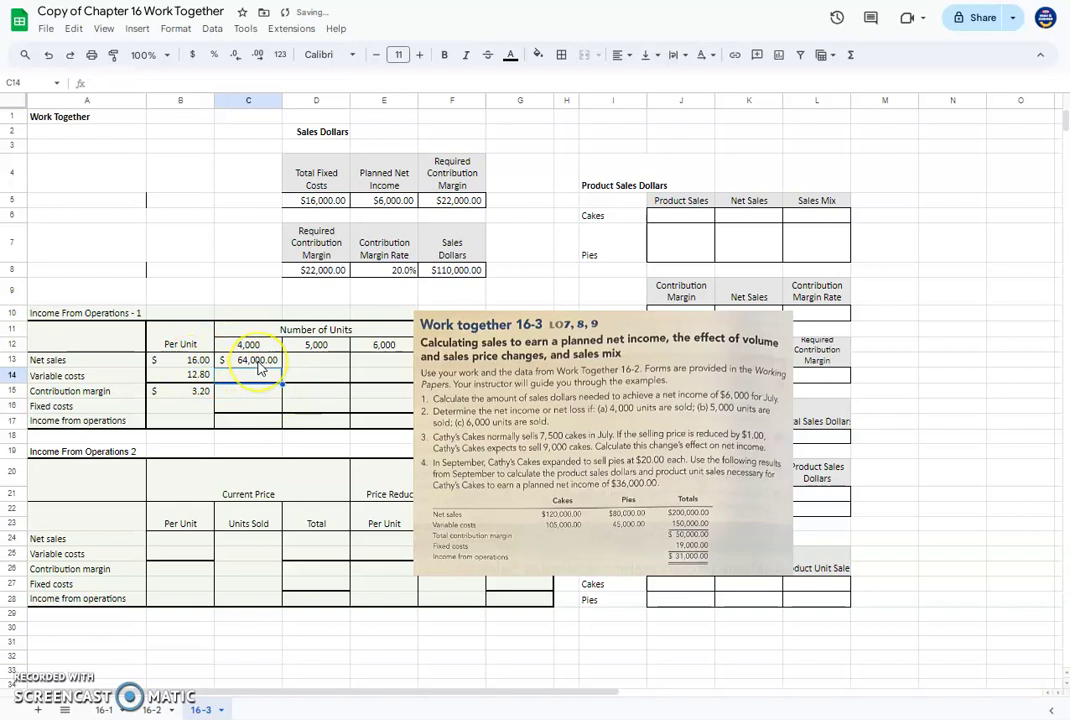
Step: Calculate variable costs for 4,000 units in C14 as C12 times B14, rejecting the suggested autofill for the cells below
{"action": "left_click", "coordinate": [248, 380]}
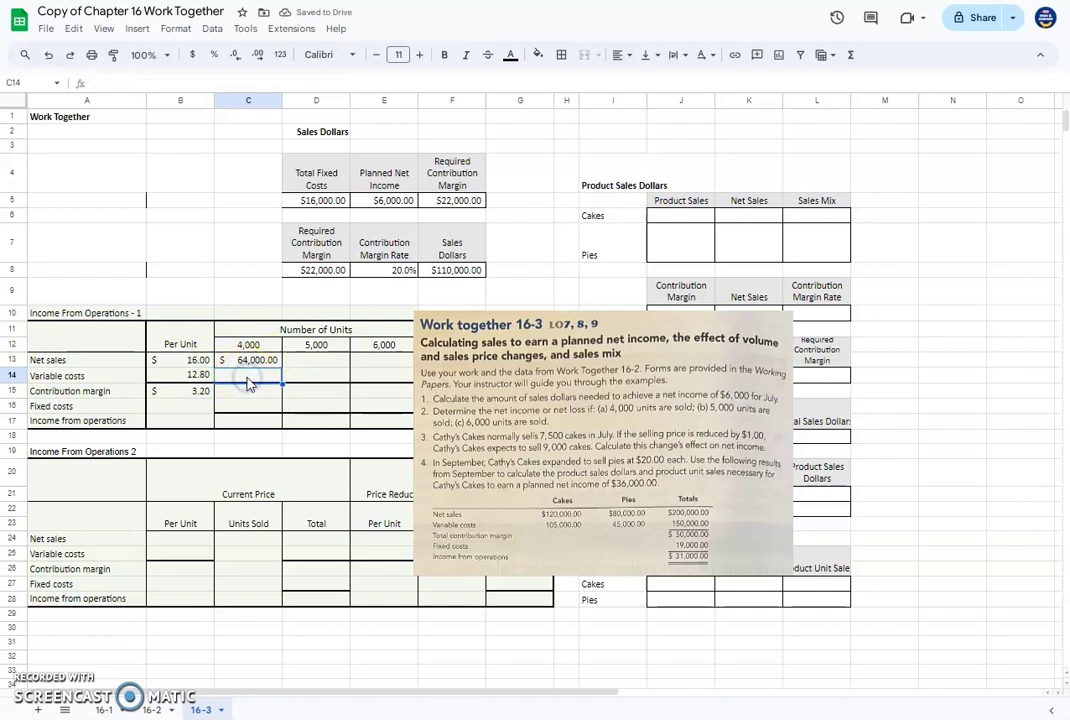
{"action": "type", "text": "="}
{"action": "left_click", "coordinate": [248, 345]}
{"action": "type", "text": "*"}
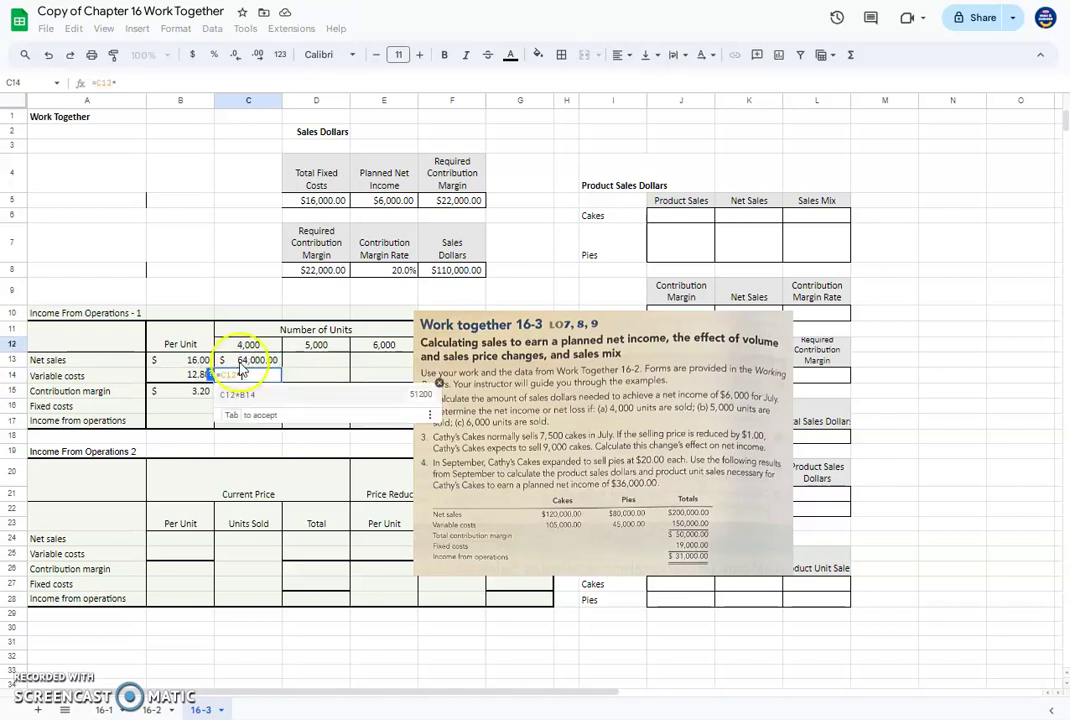
{"action": "left_click", "coordinate": [190, 375]}
{"action": "key", "text": "Return"}
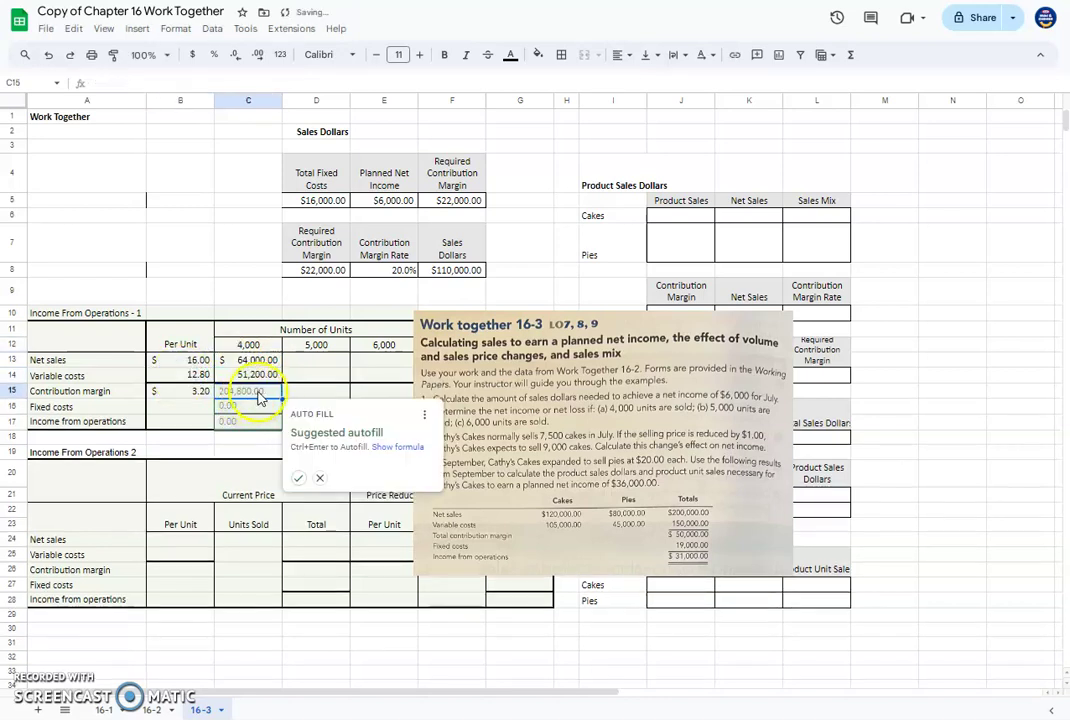
{"action": "left_click", "coordinate": [320, 478]}
Step: Calculate the contribution margin for 4,000 units in C15 by multiplying C12 by the per-unit margin in B15
{"action": "left_click", "coordinate": [249, 398]}
{"action": "type", "text": "="}
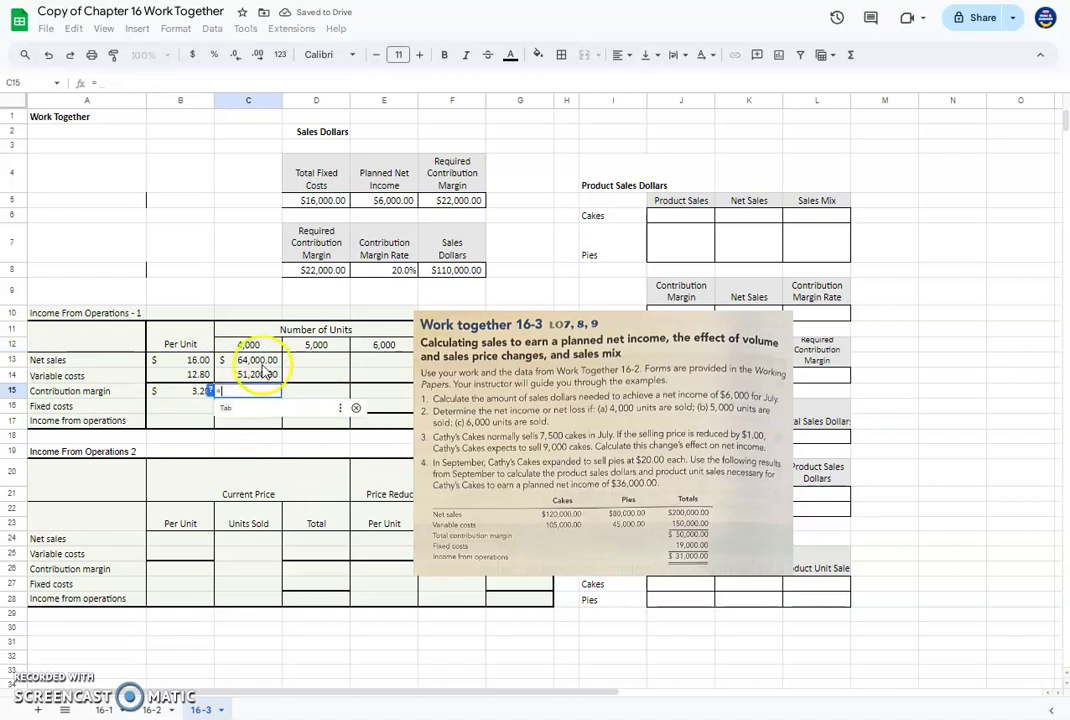
{"action": "left_click", "coordinate": [248, 344]}
{"action": "type", "text": "*"}
{"action": "left_click", "coordinate": [182, 392]}
{"action": "key", "text": "Return"}
{"action": "left_click", "coordinate": [268, 360]}
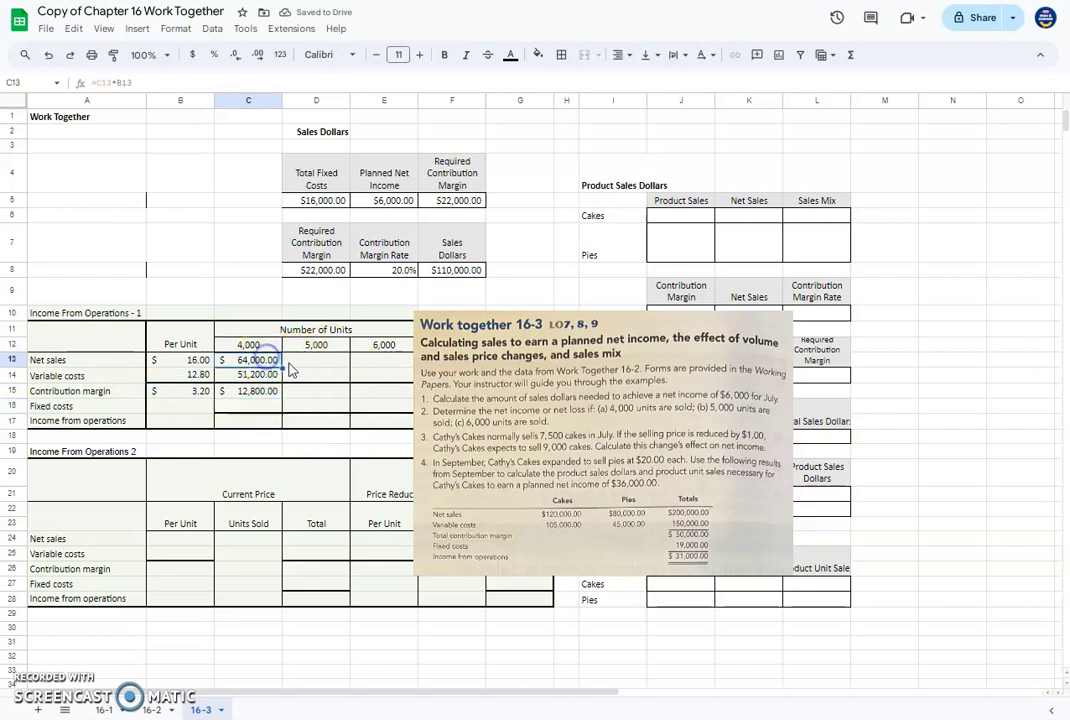
Step: Calculate net sales for 5,000 units in D13 by multiplying D12 by per-unit net sales in B13
{"action": "left_click", "coordinate": [320, 360]}
{"action": "type", "text": "="}
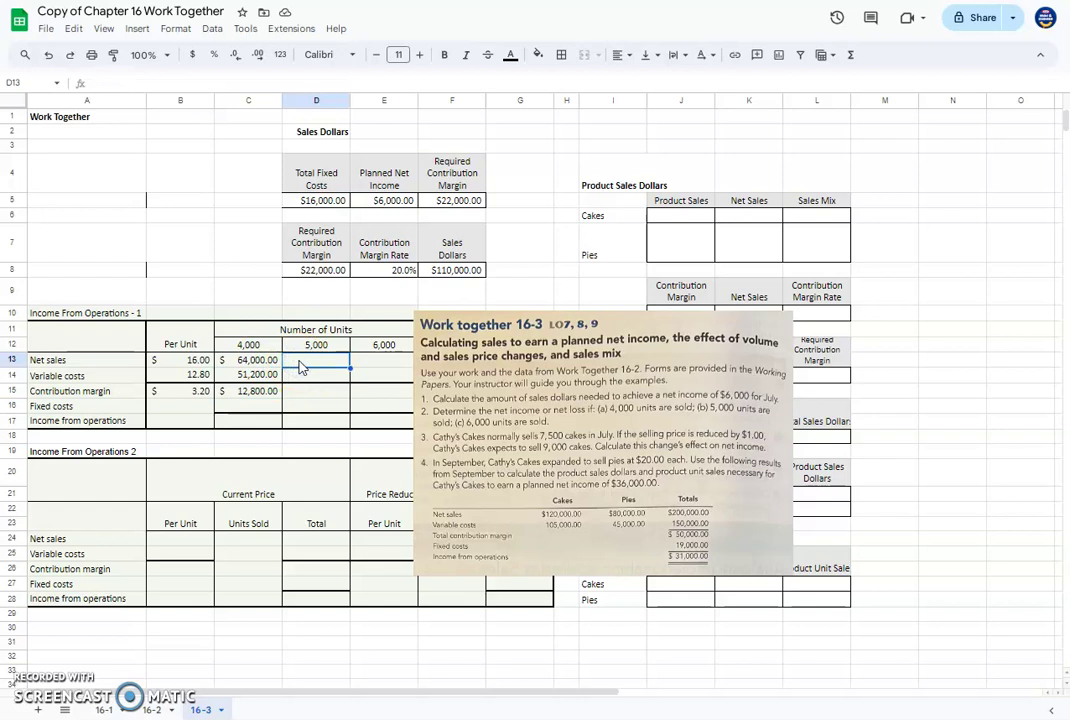
{"action": "left_click", "coordinate": [314, 345]}
{"action": "type", "text": "*"}
{"action": "left_click", "coordinate": [192, 360]}
{"action": "key", "text": "Return"}
Step: Calculate variable costs for 5,000 units in D14 as D12 times B14, and reject the suggested autofill
{"action": "left_click", "coordinate": [307, 376]}
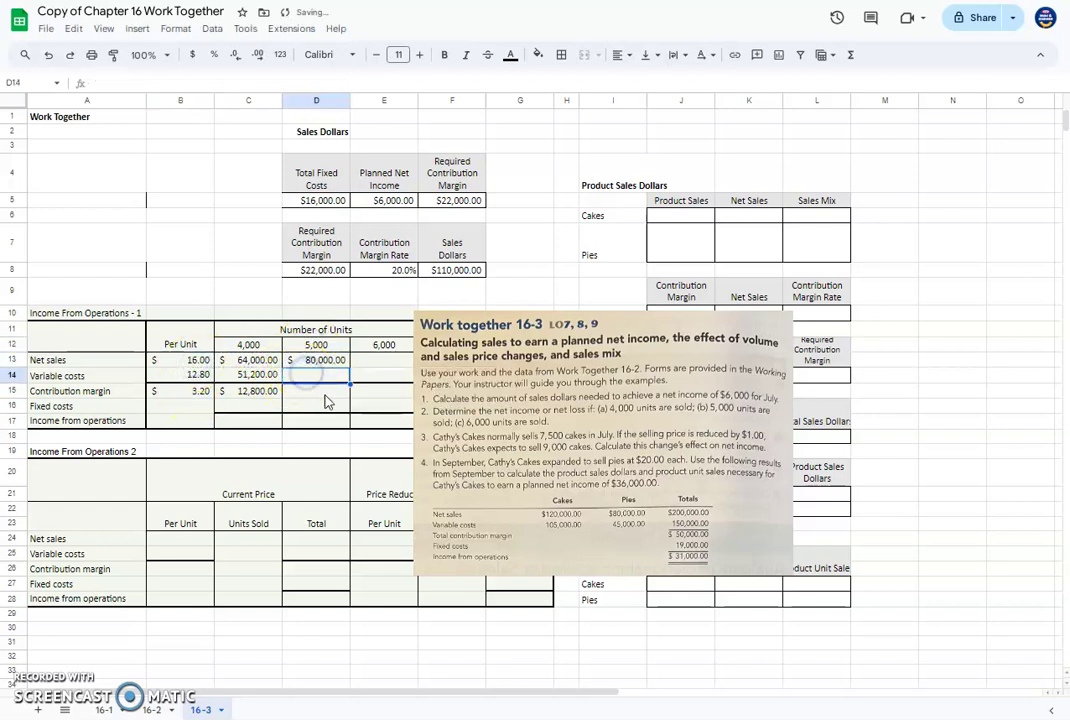
{"action": "type", "text": "="}
{"action": "left_click", "coordinate": [316, 345]}
{"action": "type", "text": "*"}
{"action": "left_click", "coordinate": [186, 375]}
{"action": "key", "text": "Return"}
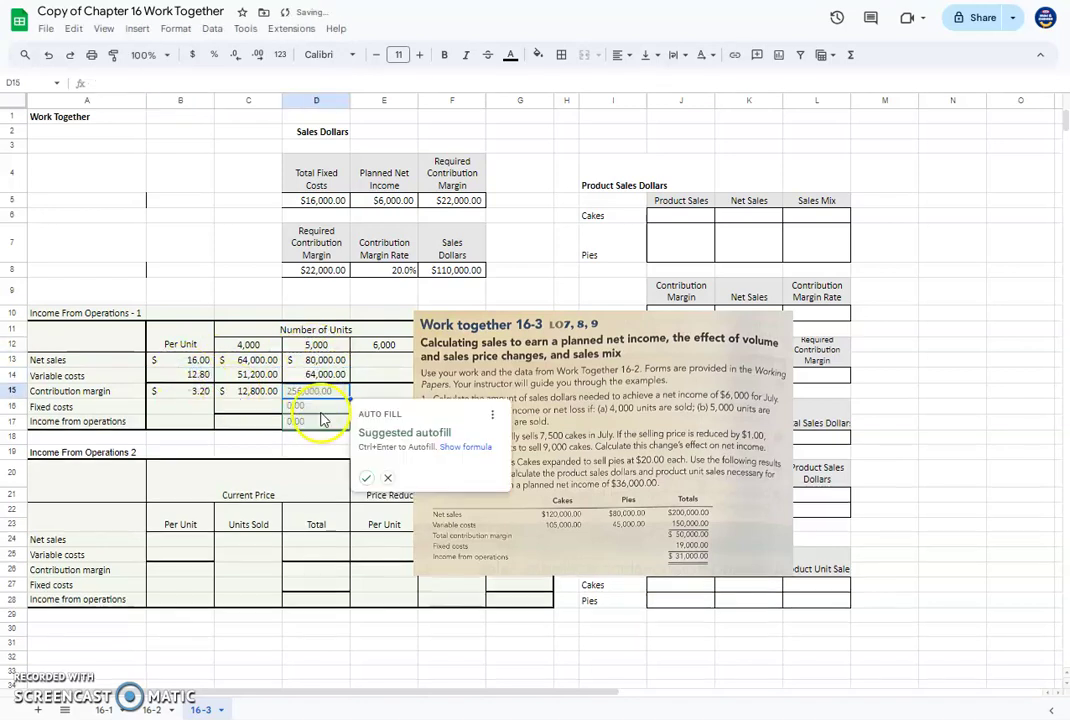
{"action": "left_click", "coordinate": [387, 477]}
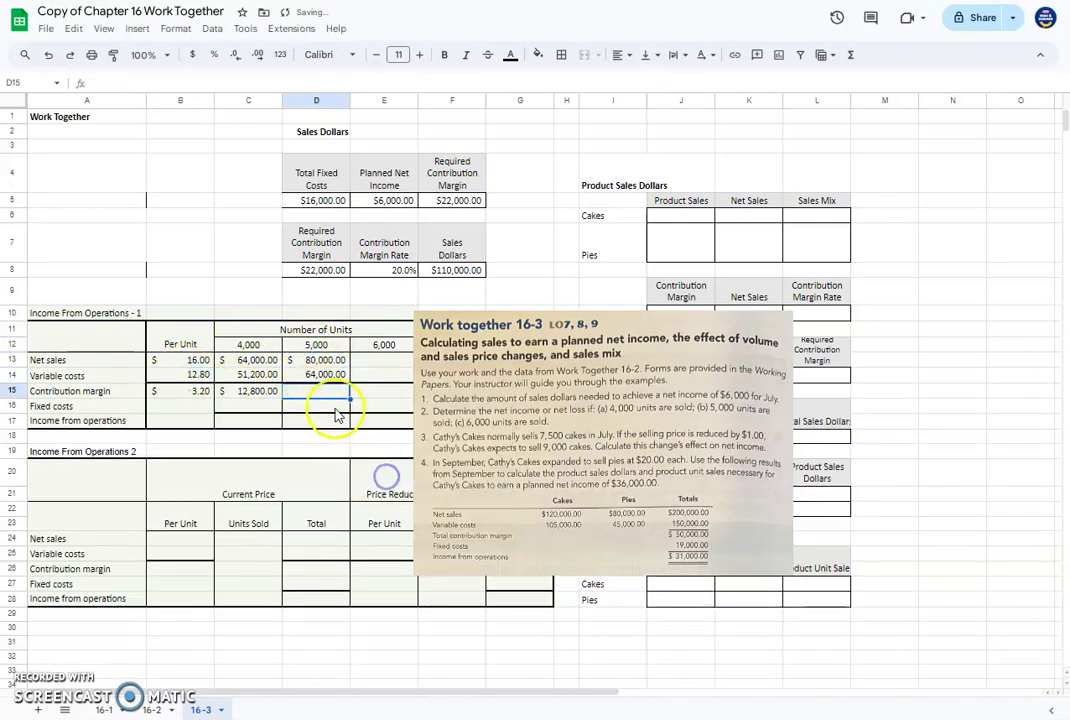
Step: Calculate the contribution margin for 5,000 units in D15 with the formula D12*B15
{"action": "type", "text": "="}
{"action": "left_click", "coordinate": [316, 345]}
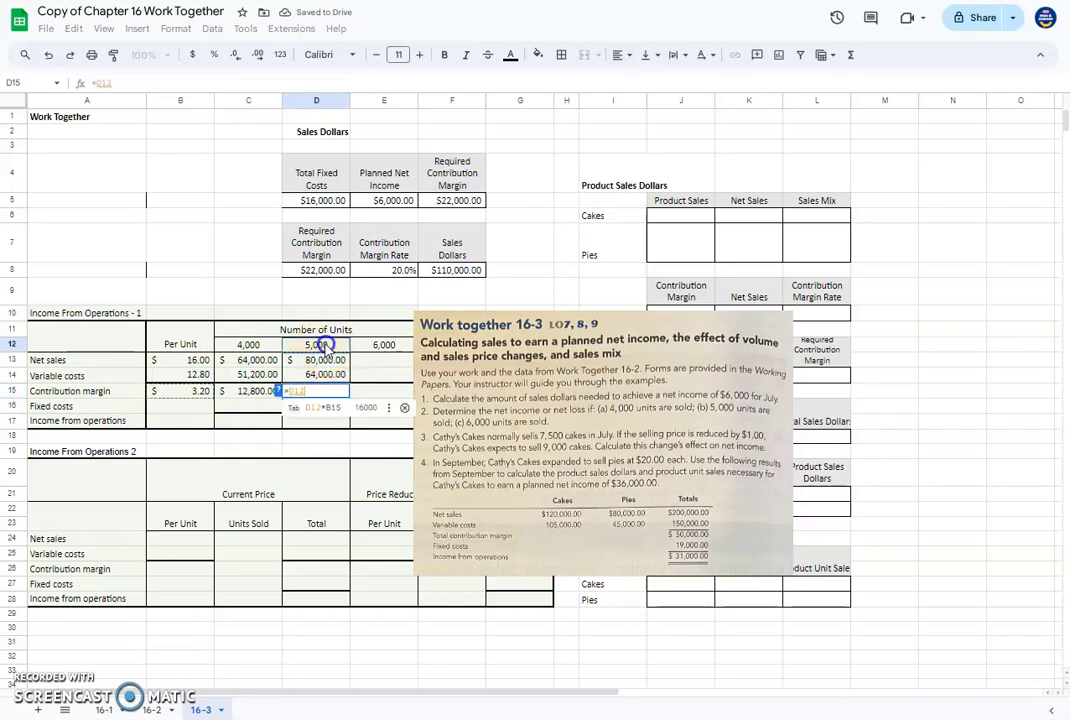
{"action": "key", "text": "Tab"}
{"action": "left_click", "coordinate": [313, 413]}
{"action": "left_click", "coordinate": [310, 410]}
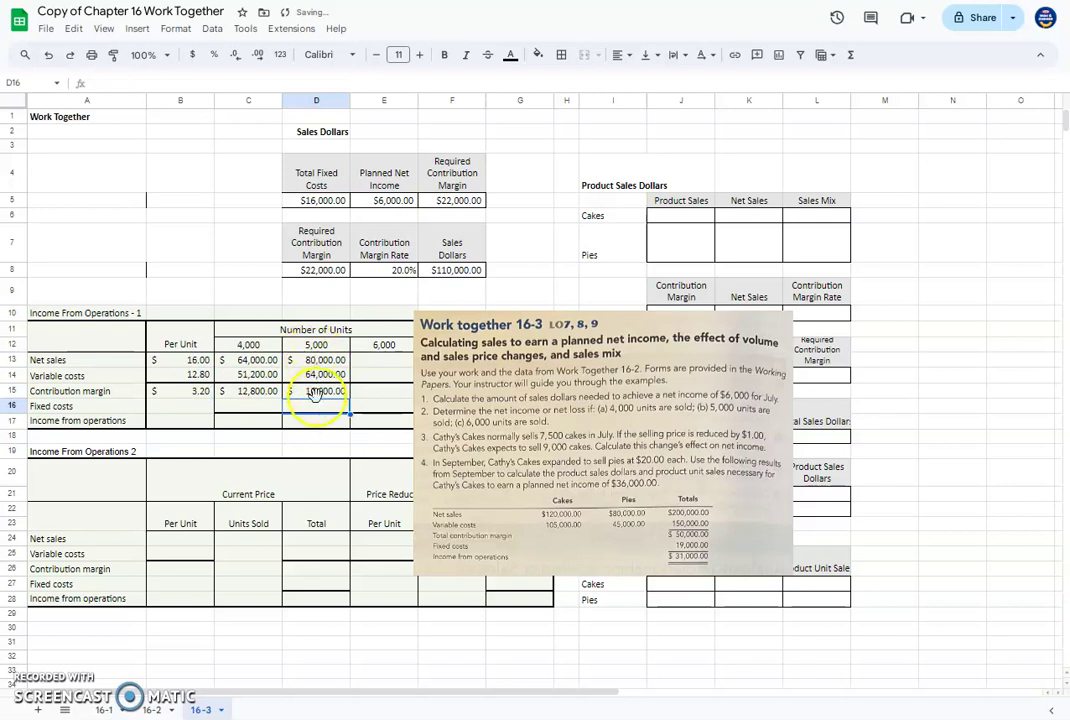
{"action": "left_click", "coordinate": [315, 393]}
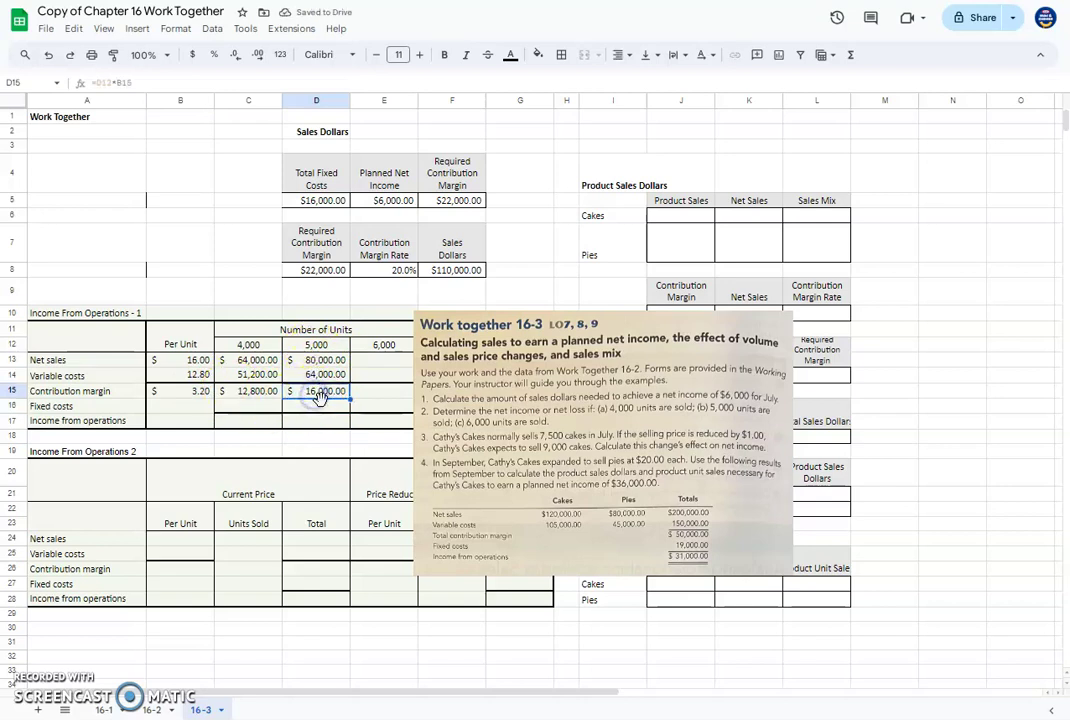
{"action": "left_click", "coordinate": [368, 392]}
Step: Calculate net sales for 6,000 units in E13 by multiplying E12 by per-unit net sales in B13
{"action": "left_click", "coordinate": [381, 362]}
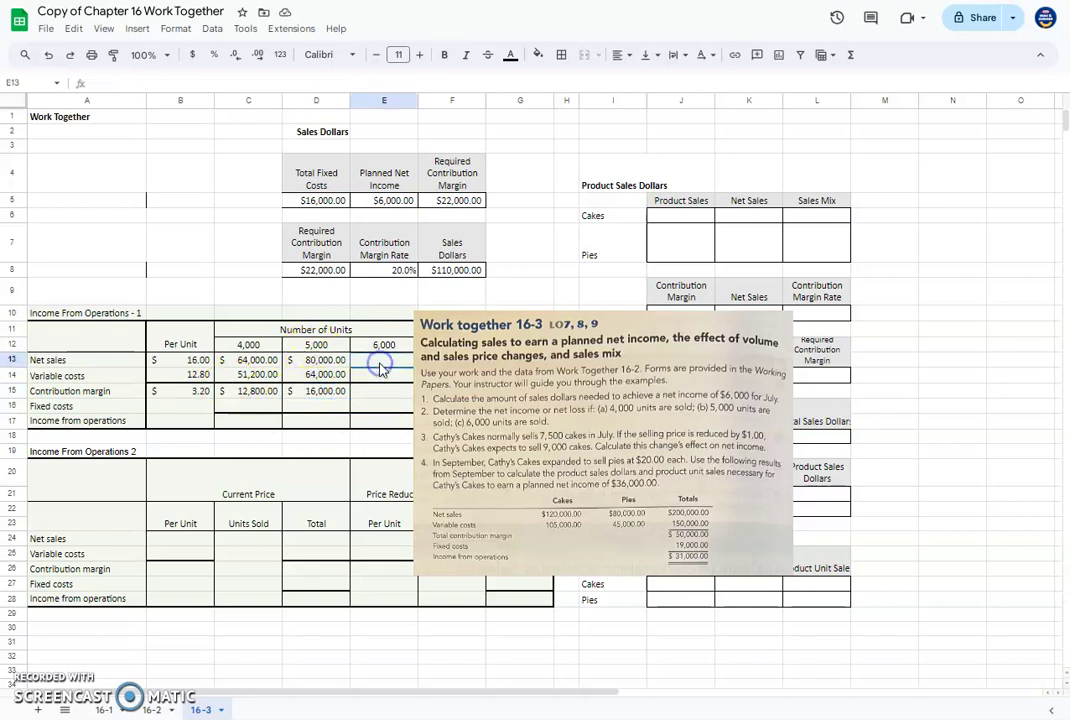
{"action": "type", "text": "="}
{"action": "left_click", "coordinate": [383, 345]}
{"action": "type", "text": "*"}
{"action": "left_click", "coordinate": [190, 360]}
{"action": "key", "text": "Return"}
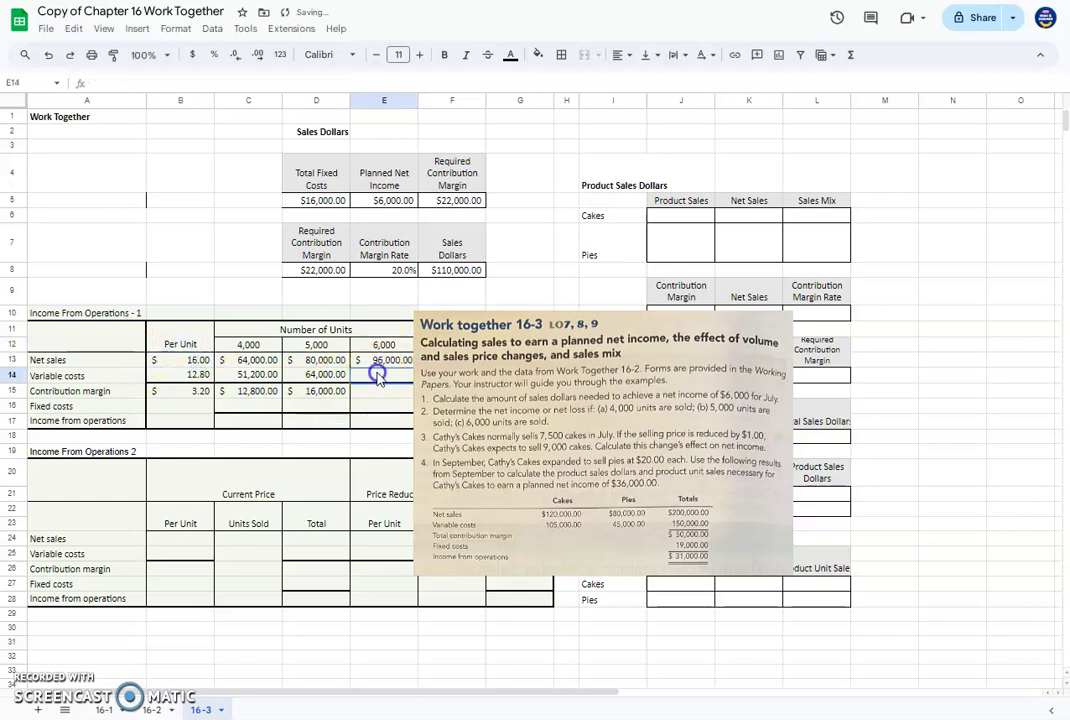
Step: Calculate variable costs for 6,000 units in E14 by multiplying E12 by per-unit variable costs in B14
{"action": "type", "text": "="}
{"action": "left_click", "coordinate": [384, 345]}
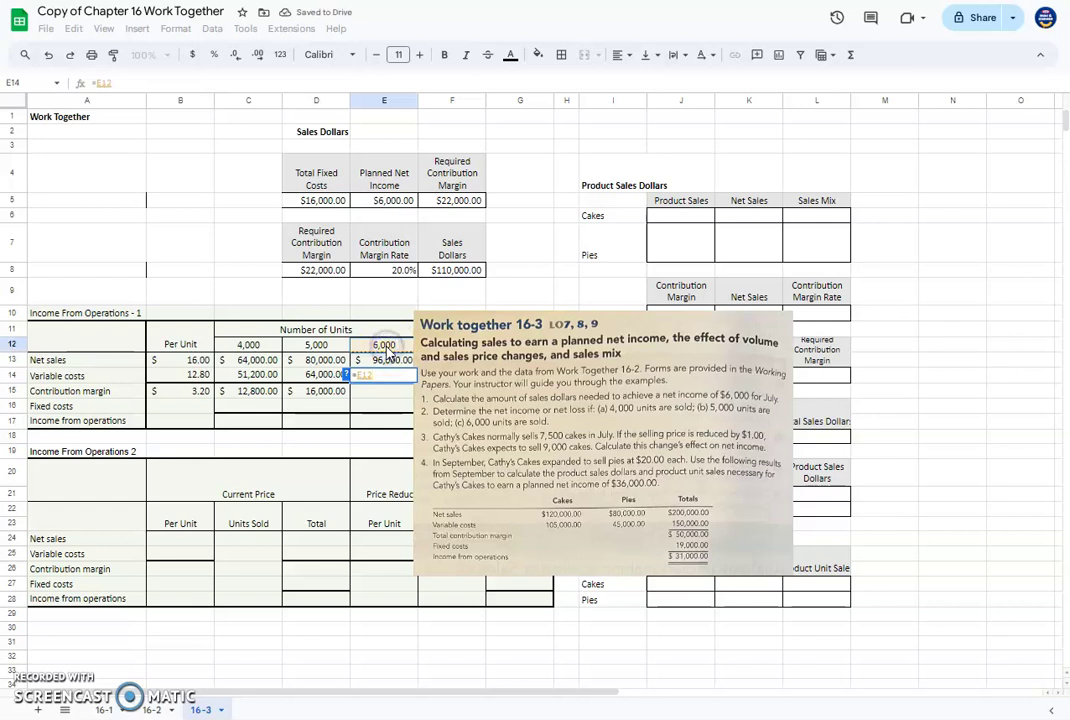
{"action": "type", "text": "*"}
{"action": "left_click", "coordinate": [185, 375]}
{"action": "key", "text": "Return"}
Step: Calculate the contribution margin for 6,000 units in E15 by multiplying E12 by the per-unit margin in B15
{"action": "left_click", "coordinate": [383, 387]}
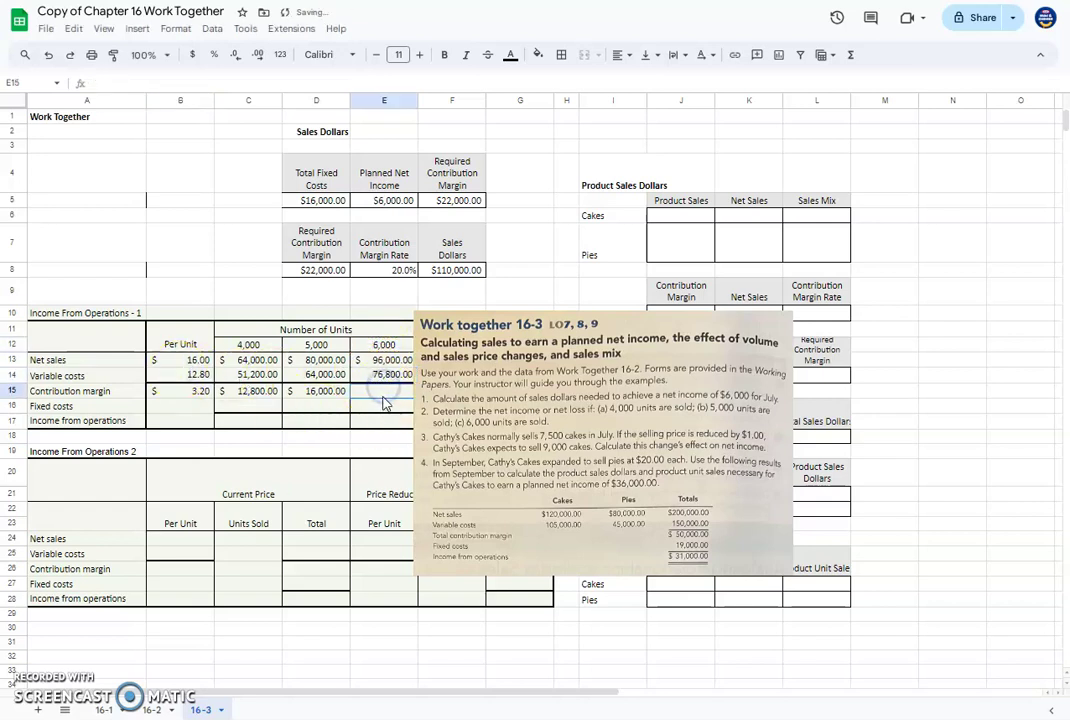
{"action": "type", "text": "="}
{"action": "left_click", "coordinate": [386, 348]}
{"action": "type", "text": "*"}
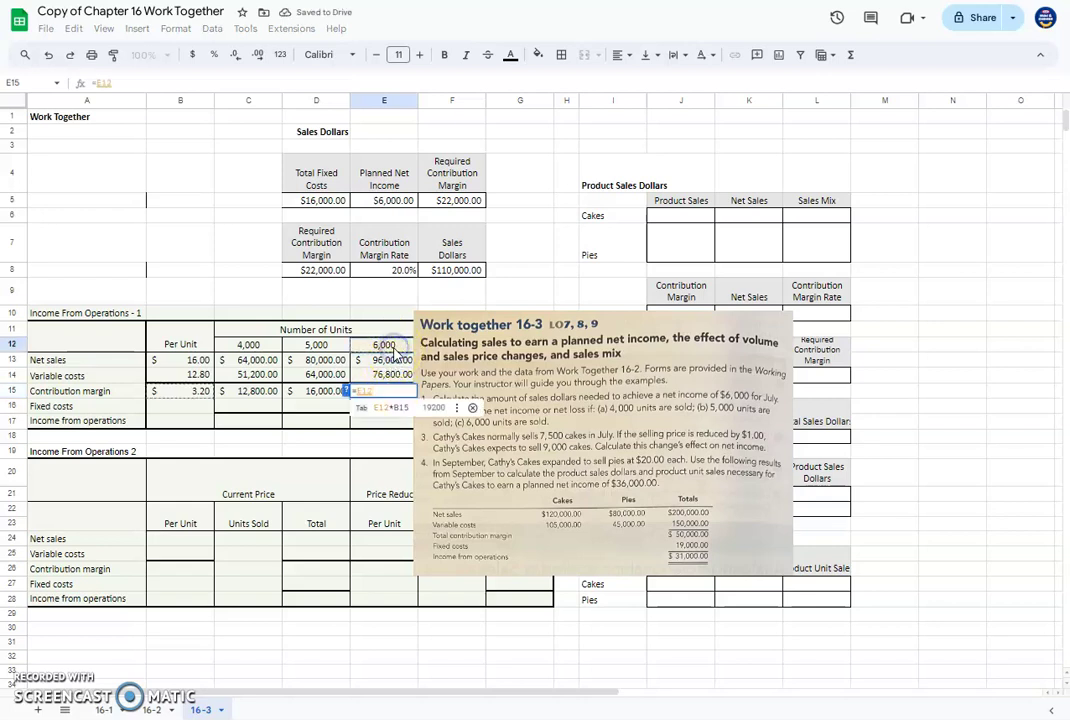
{"action": "left_click", "coordinate": [185, 391]}
{"action": "left_click", "coordinate": [375, 404]}
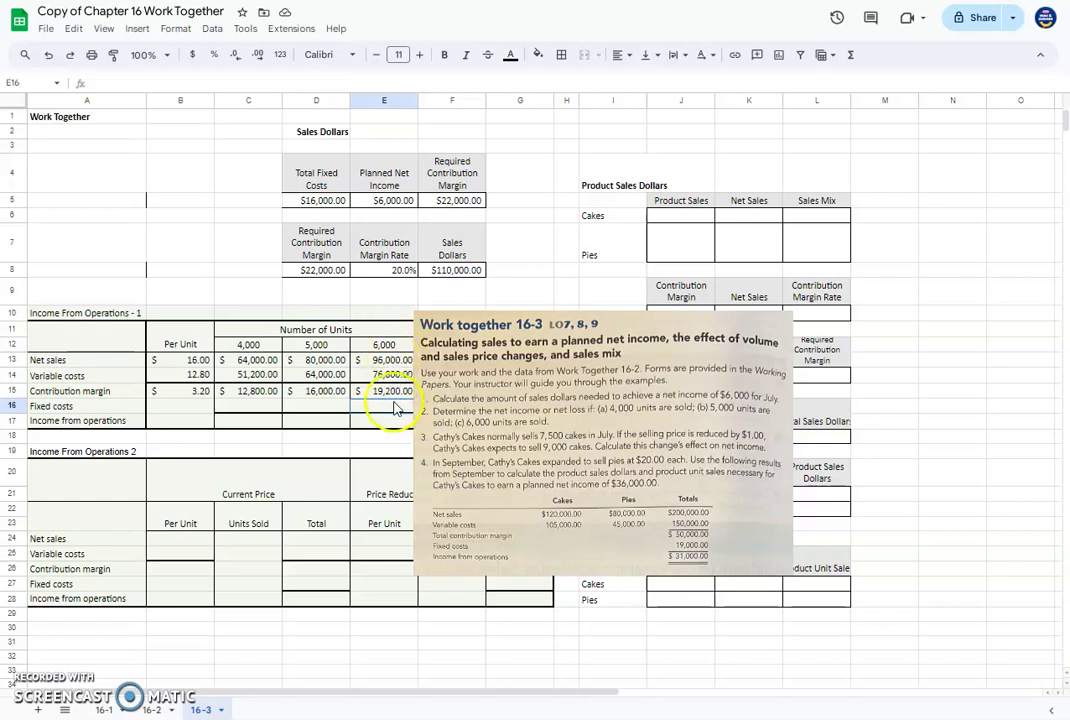
Step: Link fixed costs for 4,000 units in C16 to total fixed costs in F21 of sheet 16-2
{"action": "left_click", "coordinate": [226, 411]}
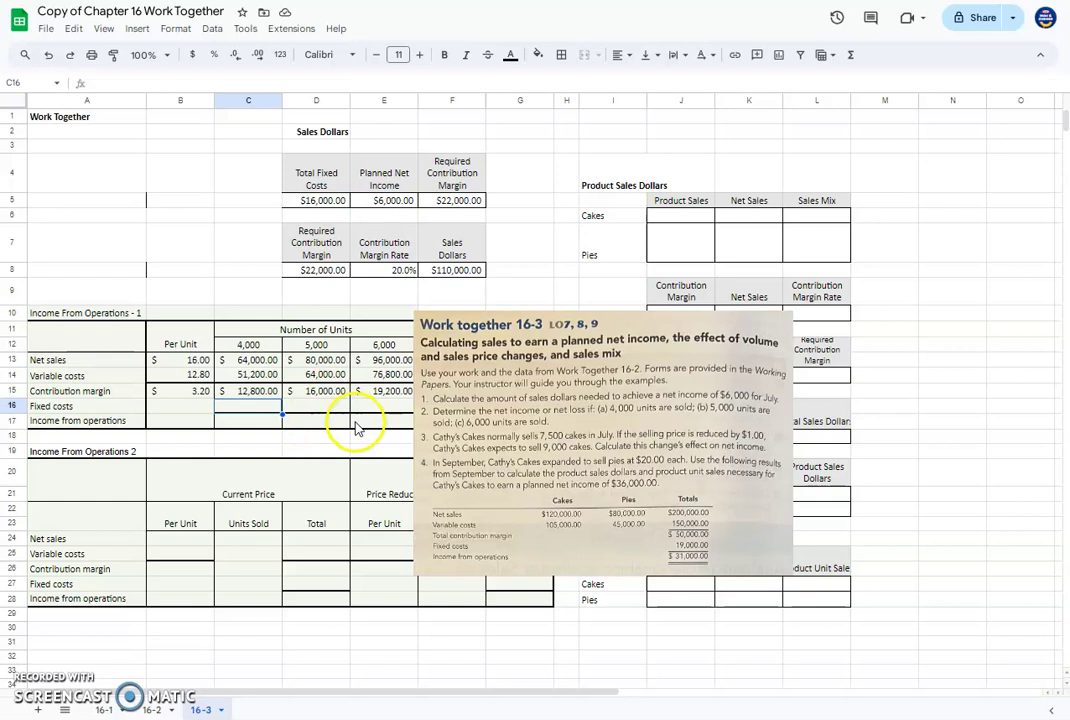
{"action": "type", "text": "="}
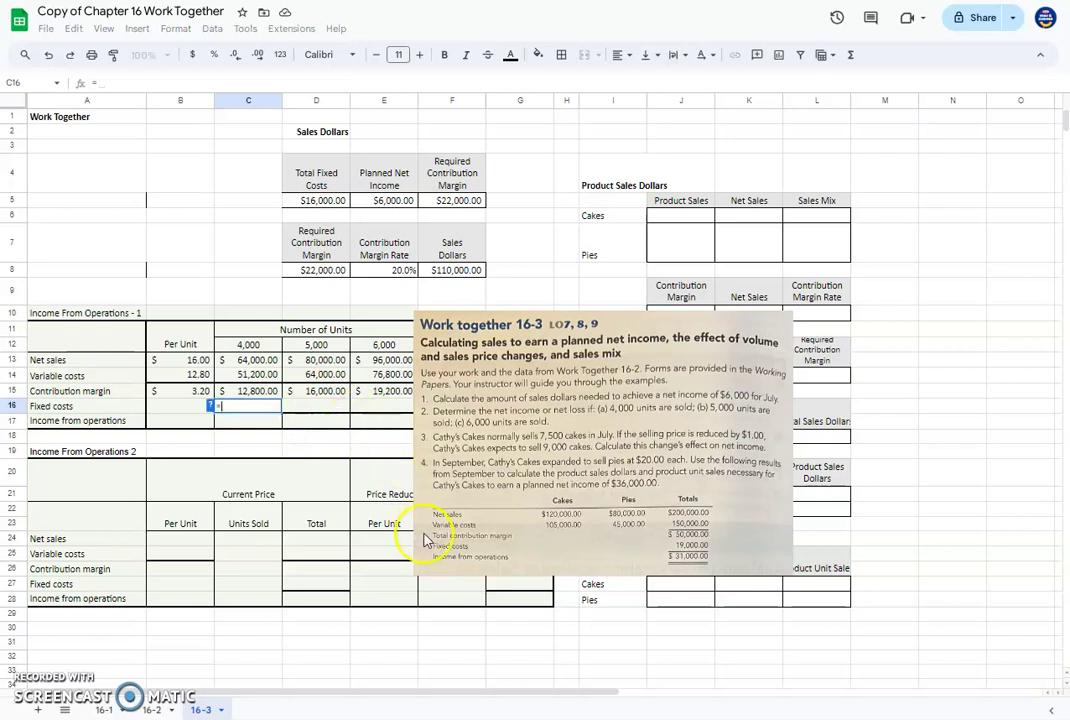
{"action": "left_click", "coordinate": [151, 709]}
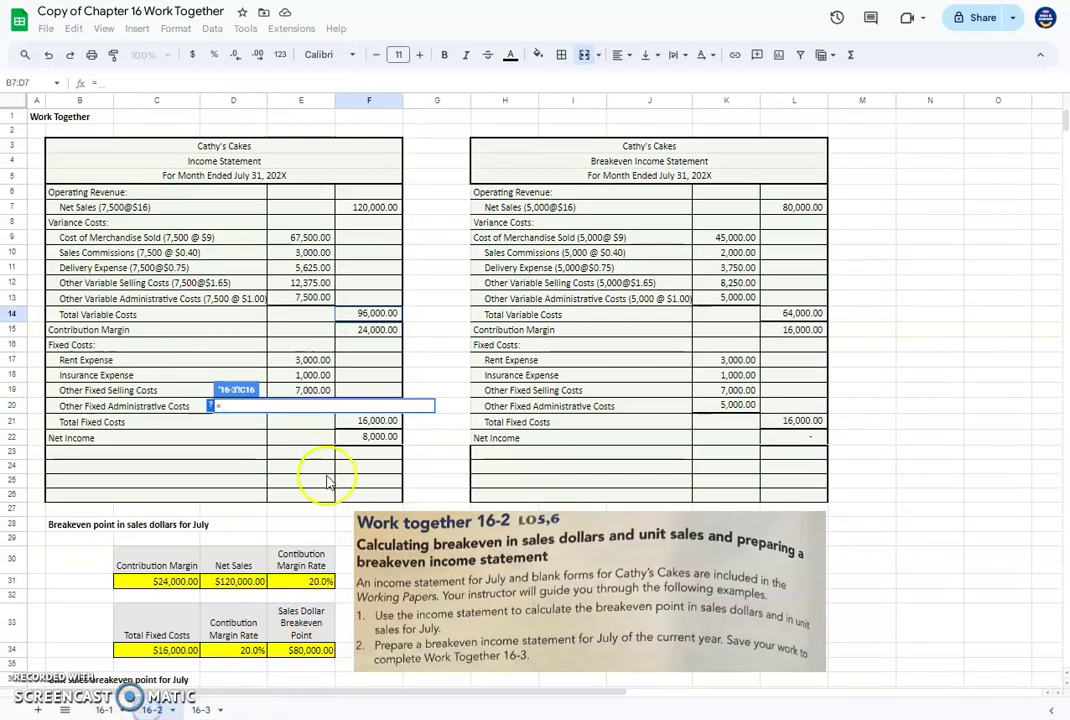
{"action": "left_click", "coordinate": [369, 420]}
{"action": "key", "text": "Return"}
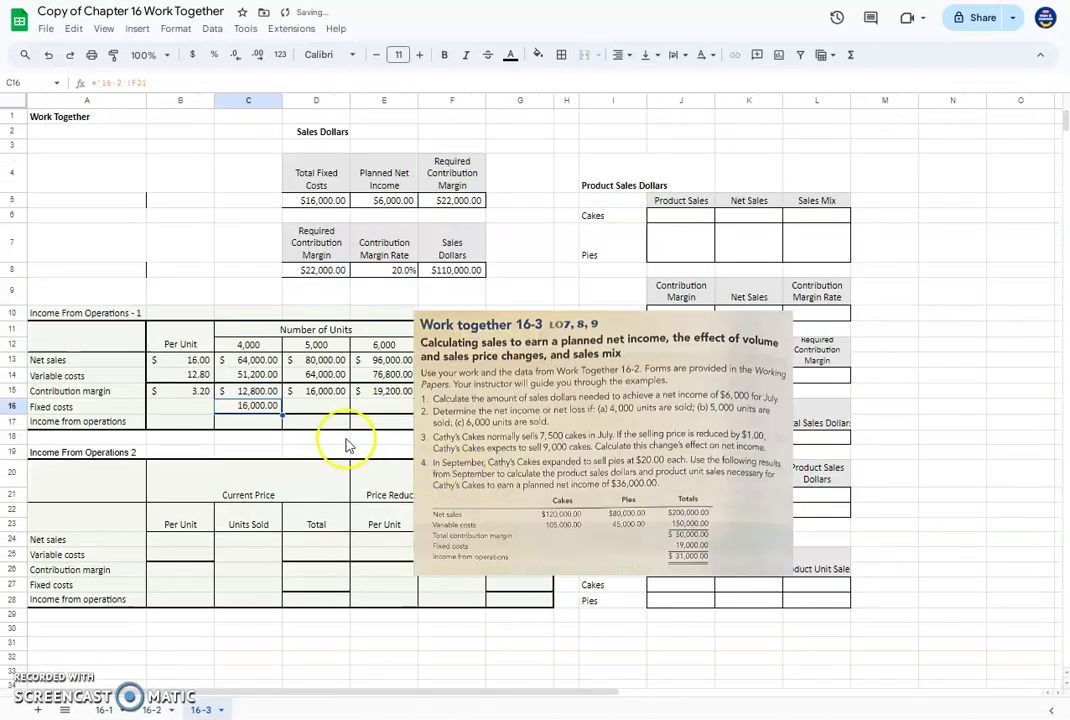
Step: Carry the fixed costs across by linking D16 to C16 and E16 to D16
{"action": "left_click", "coordinate": [318, 405]}
{"action": "type", "text": "="}
{"action": "left_click", "coordinate": [258, 405]}
{"action": "key", "text": "Return"}
{"action": "left_click", "coordinate": [383, 406]}
{"action": "type", "text": "="}
{"action": "left_click", "coordinate": [320, 405]}
{"action": "key", "text": "Return"}
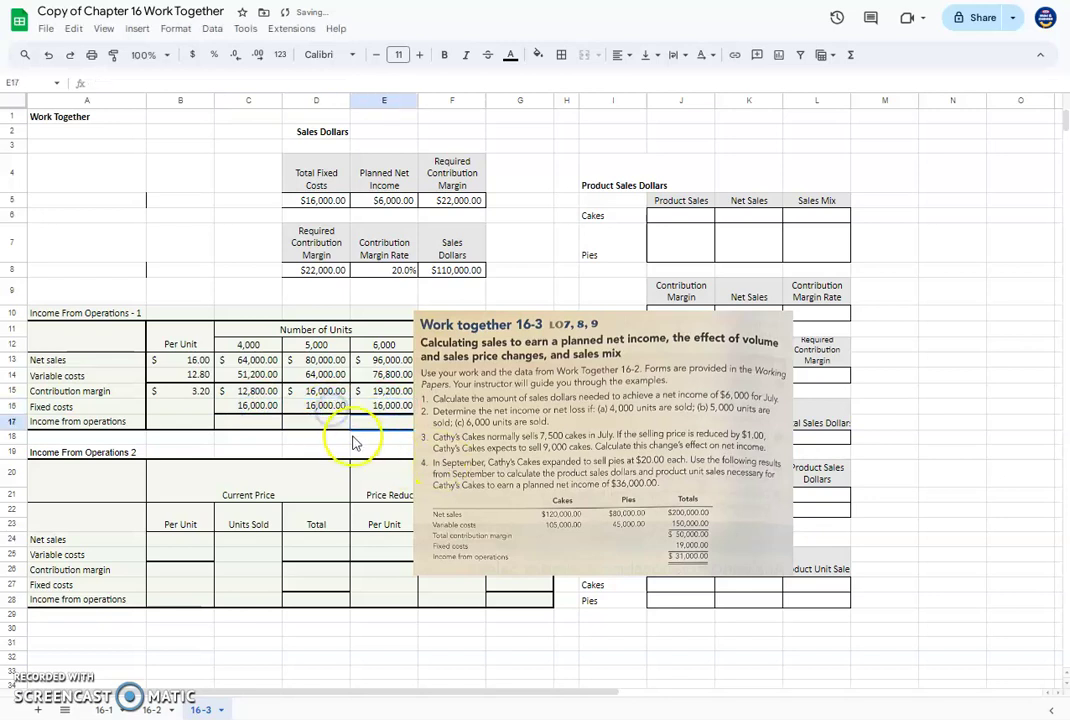
Step: Calculate income from operations for 4,000 units in C17 as contribution margin in C15 minus fixed costs in C16
{"action": "left_click", "coordinate": [258, 421]}
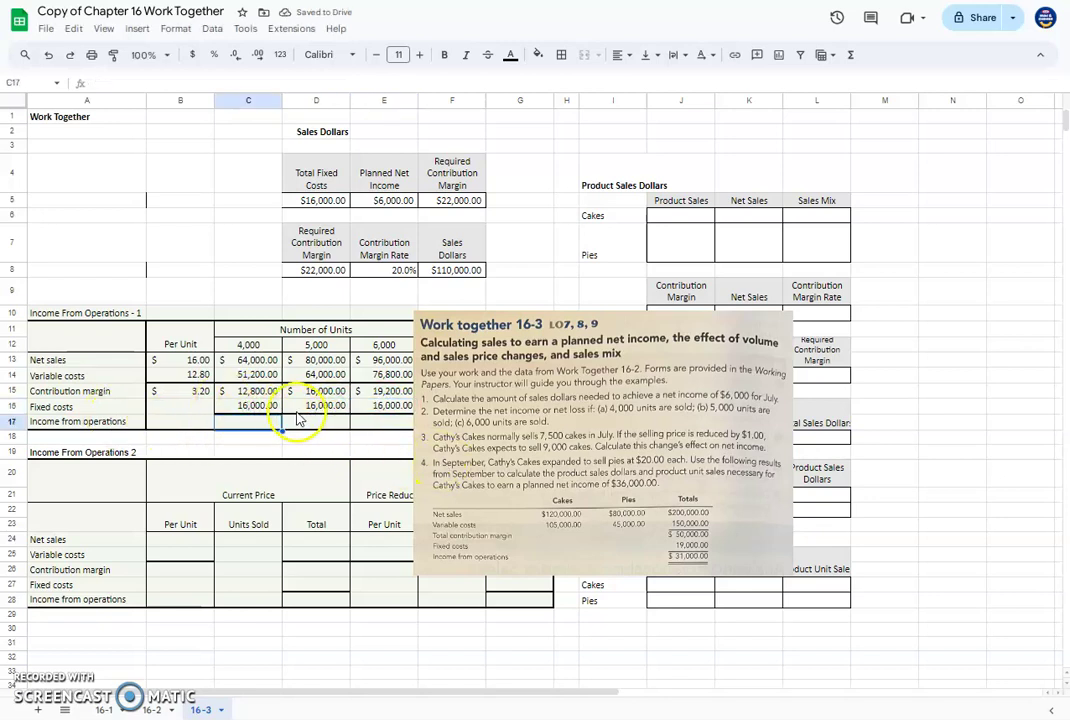
{"action": "type", "text": "="}
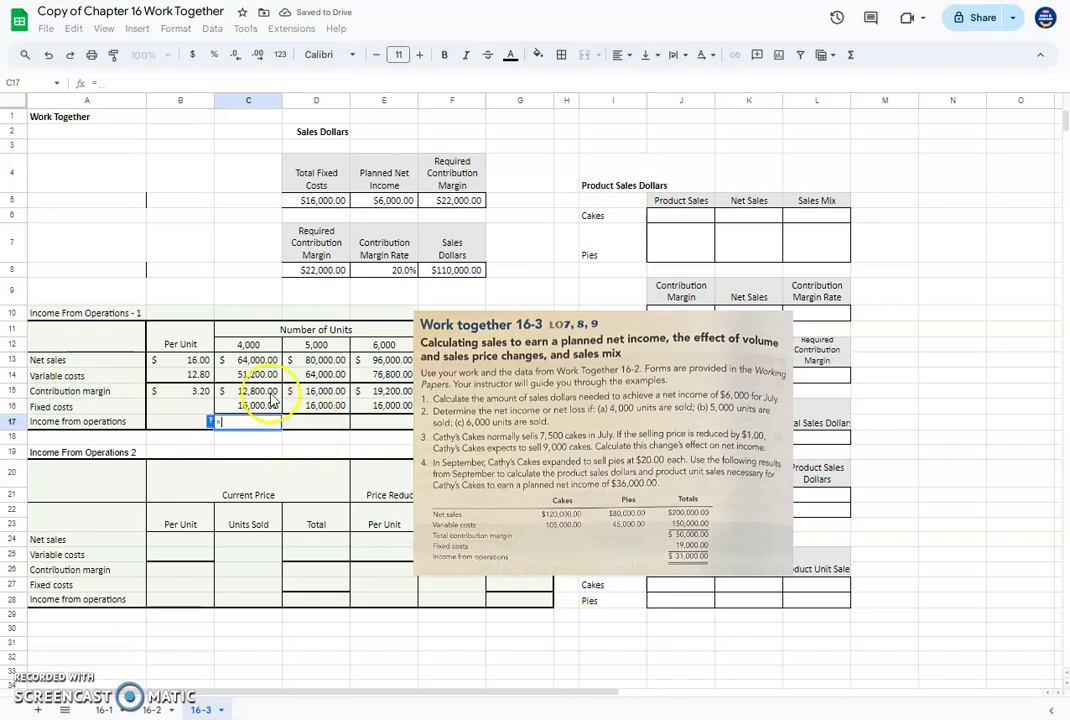
{"action": "left_click", "coordinate": [258, 391]}
{"action": "type", "text": "-"}
{"action": "left_click", "coordinate": [258, 405]}
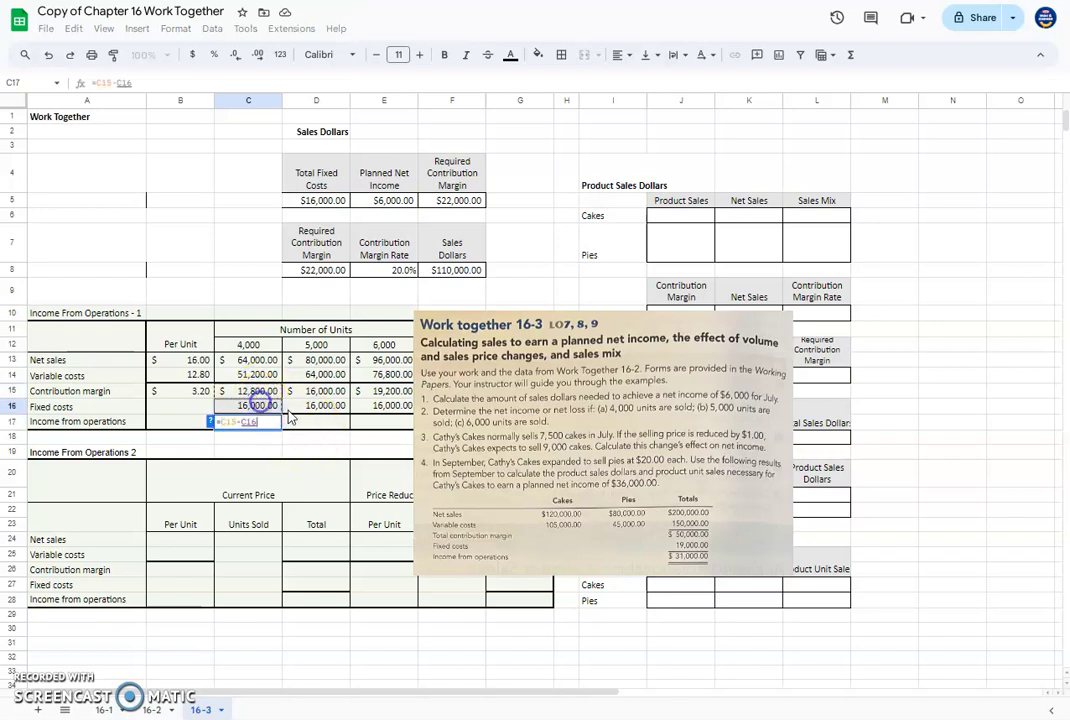
{"action": "key", "text": "Return"}
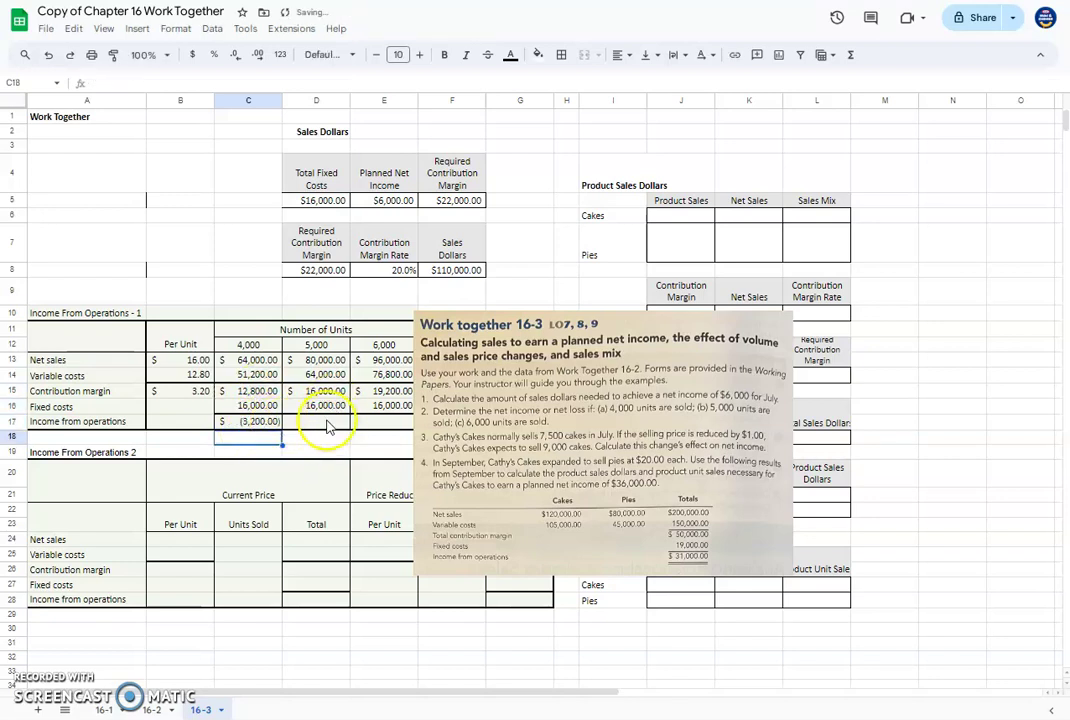
Step: Copy the income from operations formula from C17 into D17:E17, pasting only the formula
{"action": "left_click", "coordinate": [258, 422]}
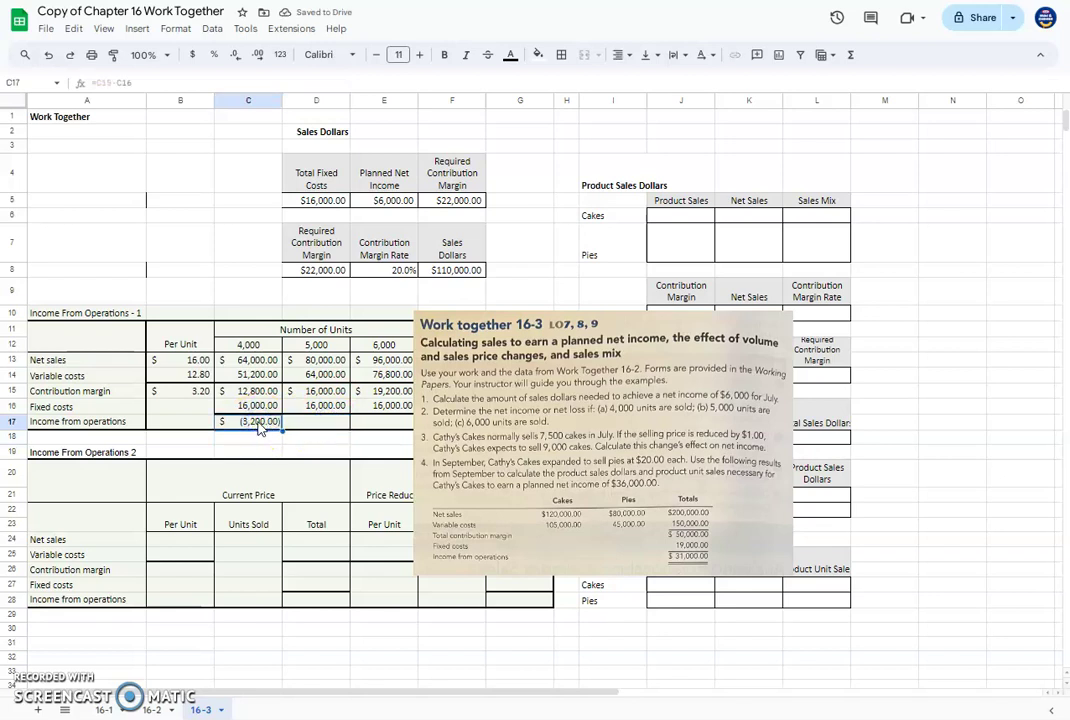
{"action": "left_click_drag", "start_coordinate": [300, 423], "coordinate": [358, 425]}
{"action": "right_click", "coordinate": [372, 428]}
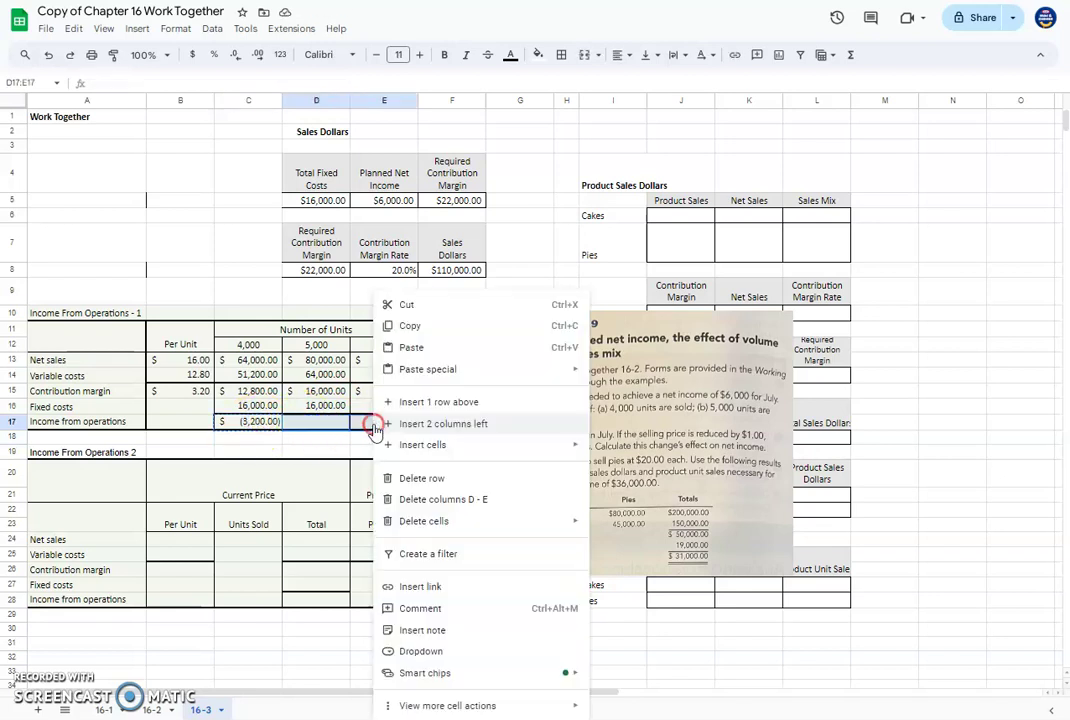
{"action": "mouse_move", "coordinate": [425, 366]}
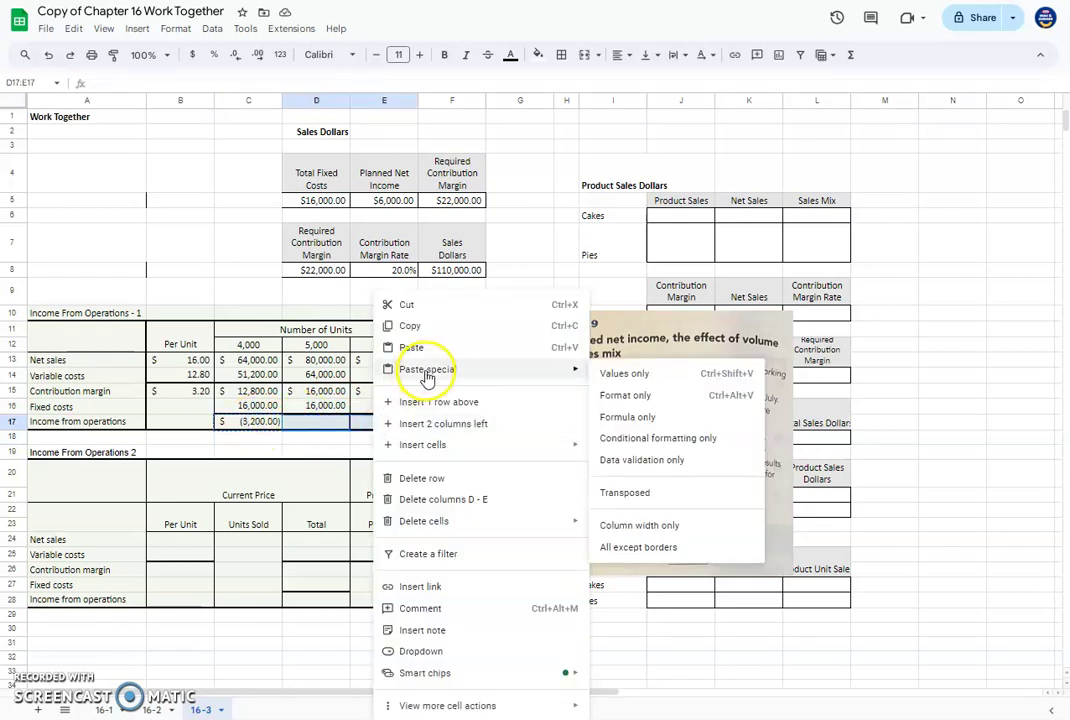
{"action": "left_click", "coordinate": [648, 416]}
{"action": "left_click", "coordinate": [318, 440]}
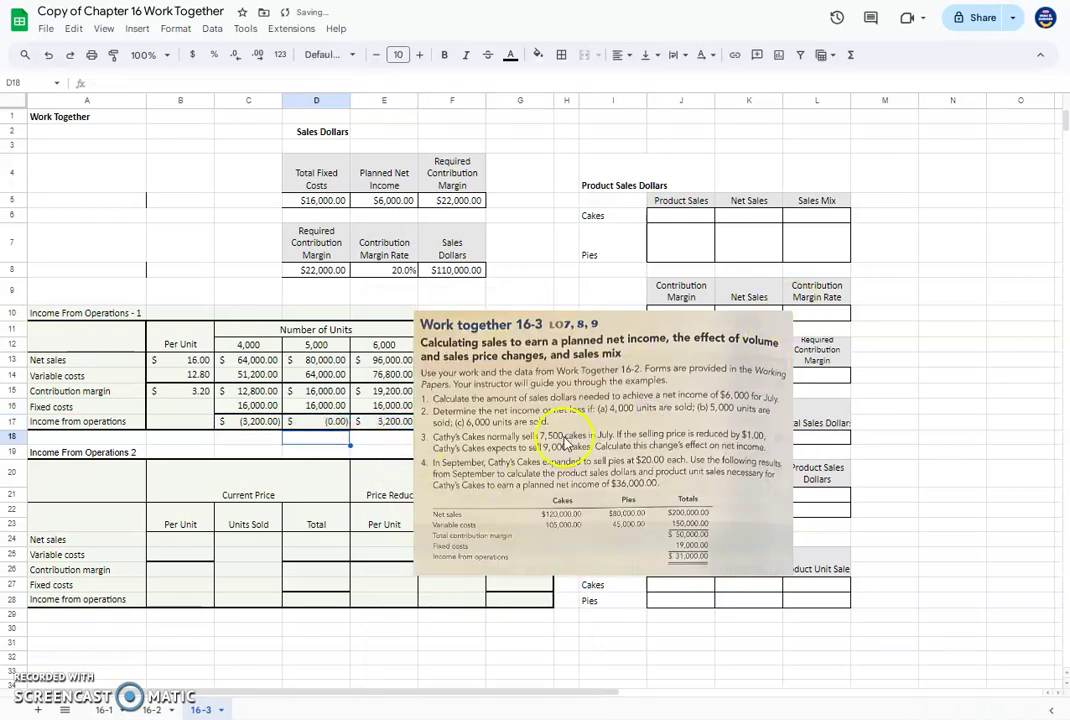
Step: Resize the problem image and move it above the Income From Operations 2 table so that table's input cells are uncovered
{"action": "left_click_drag", "start_coordinate": [593, 447], "coordinate": [215, 264]}
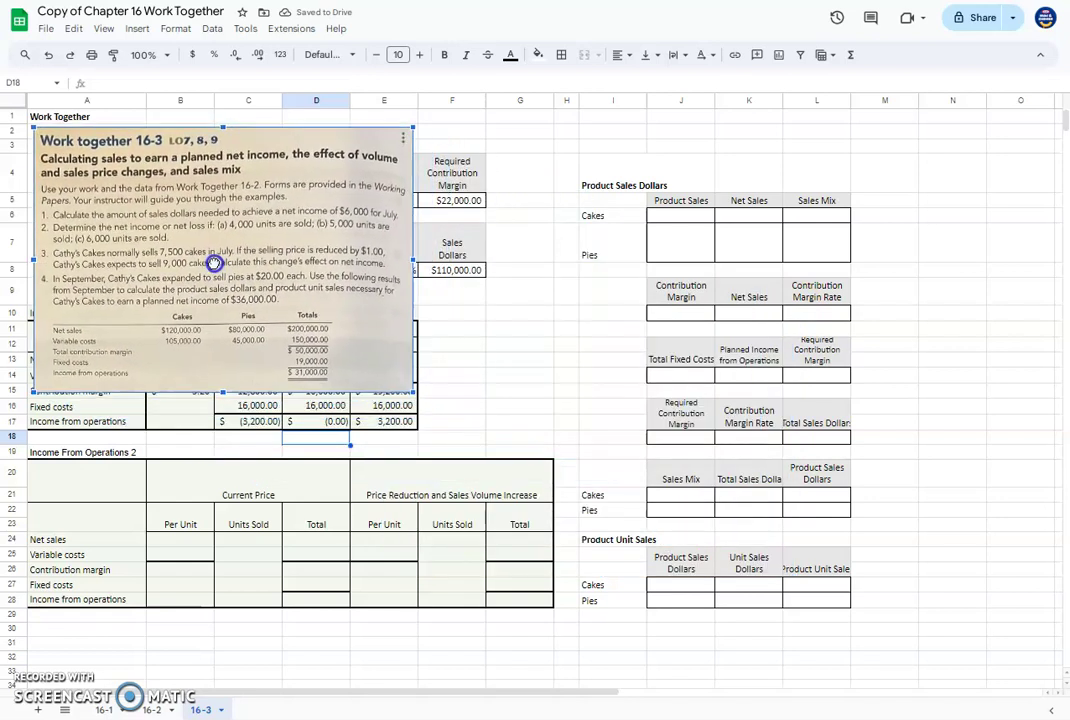
{"action": "left_click_drag", "start_coordinate": [412, 391], "coordinate": [263, 287]}
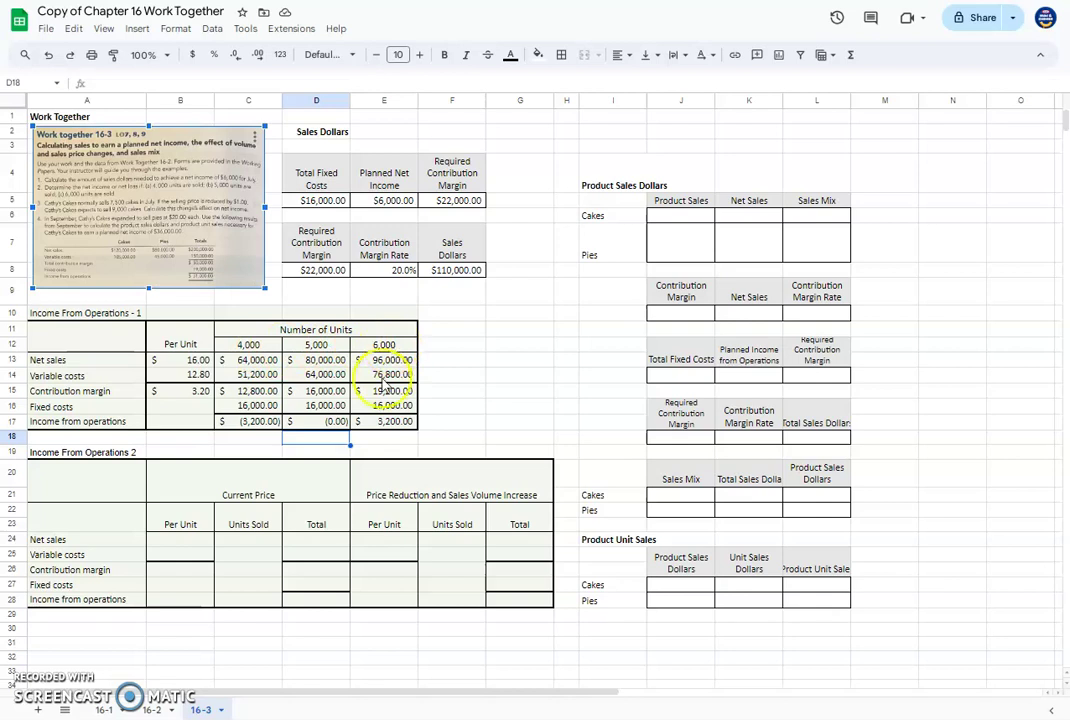
{"action": "left_click_drag", "start_coordinate": [264, 287], "coordinate": [449, 397]}
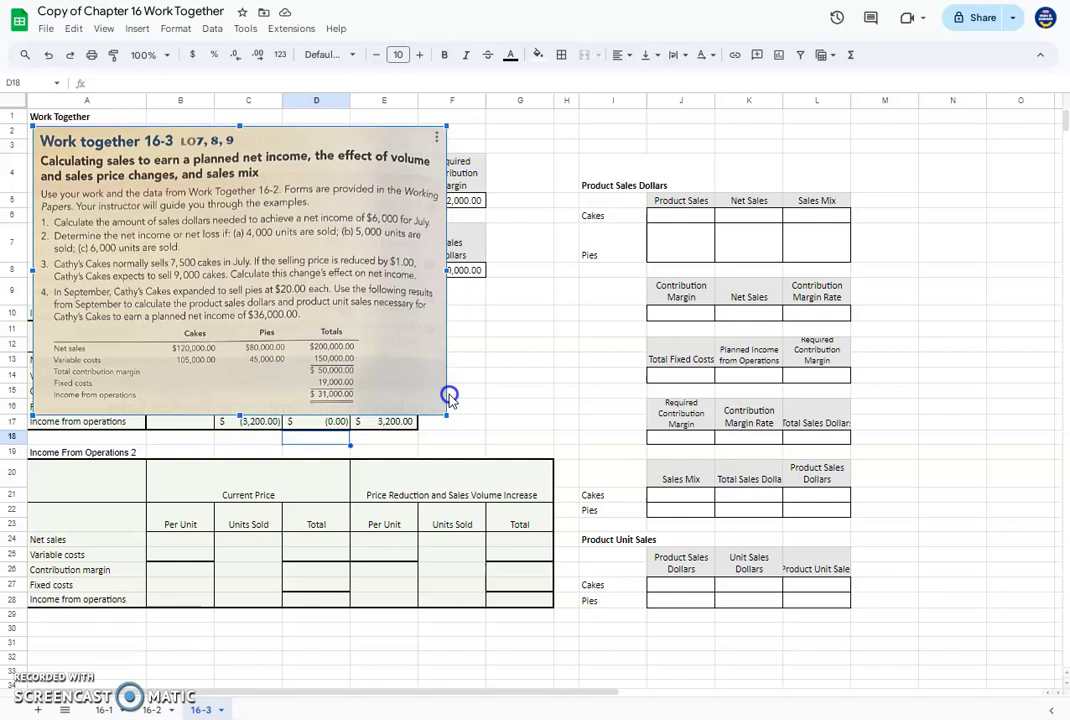
{"action": "left_click_drag", "start_coordinate": [449, 398], "coordinate": [416, 406]}
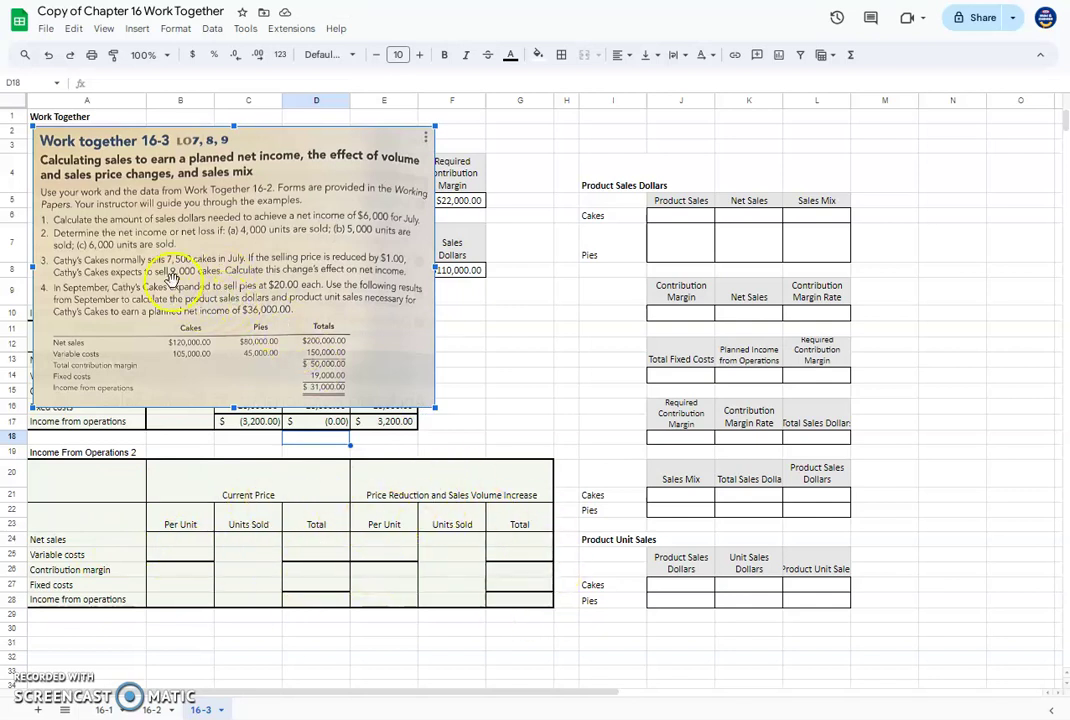
{"action": "left_click_drag", "start_coordinate": [172, 280], "coordinate": [464, 344]}
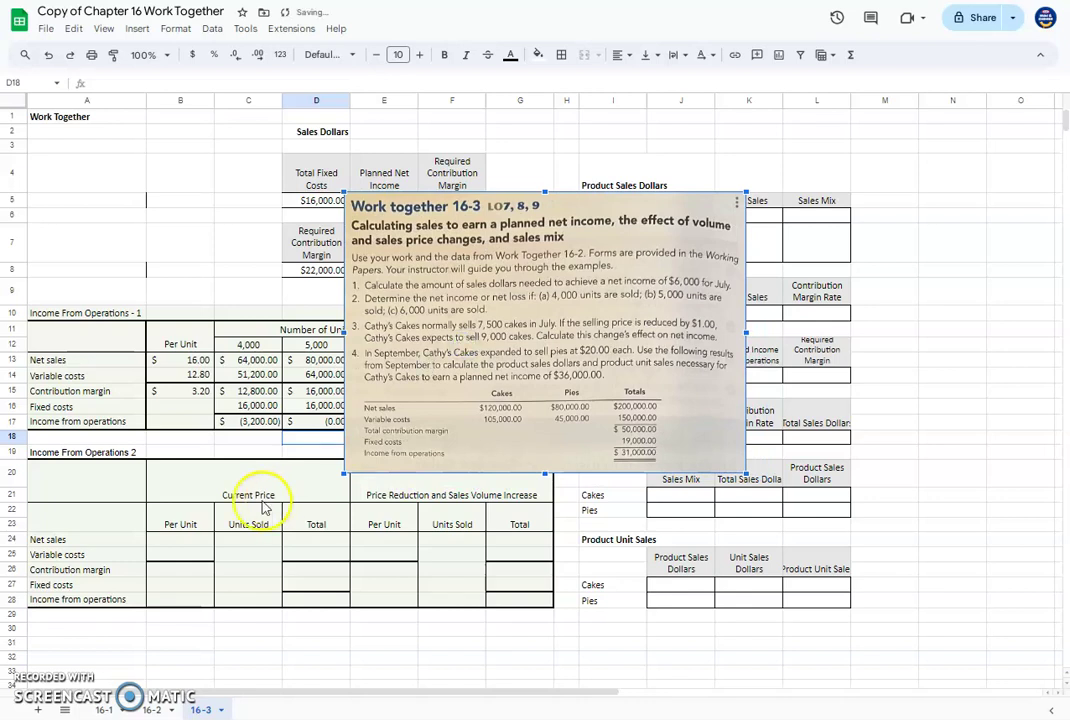
Step: Enter 16 as the current-price net sales per unit in B24
{"action": "left_click", "coordinate": [185, 545]}
{"action": "left_click", "coordinate": [170, 540]}
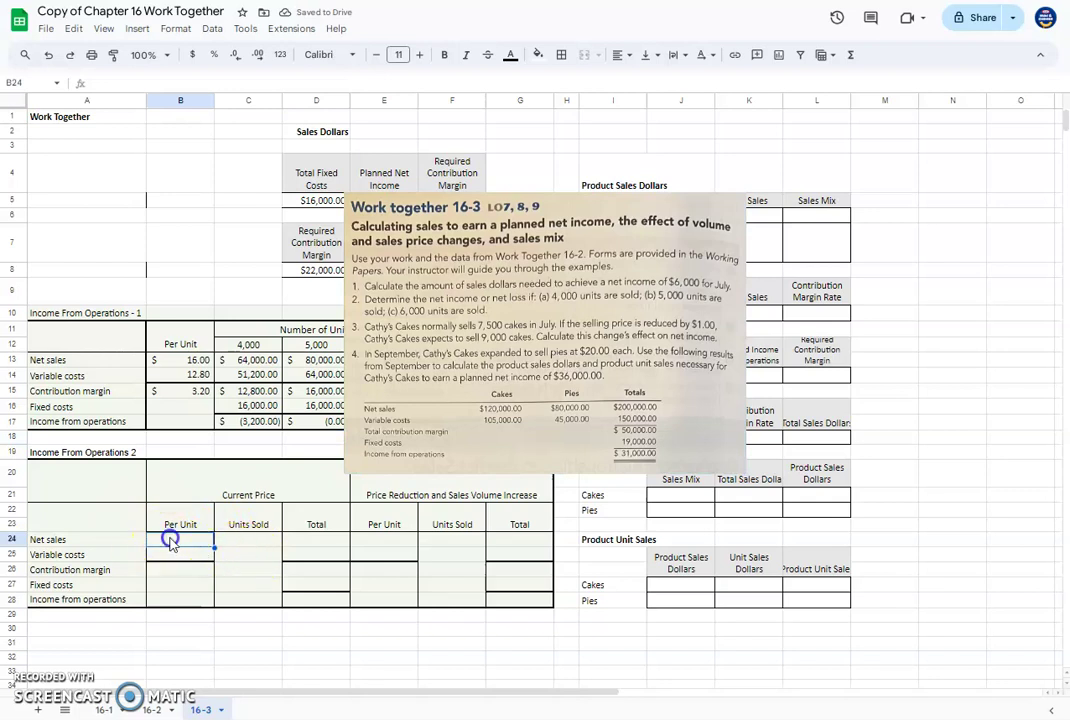
{"action": "type", "text": "16"}
{"action": "key", "text": "Return"}
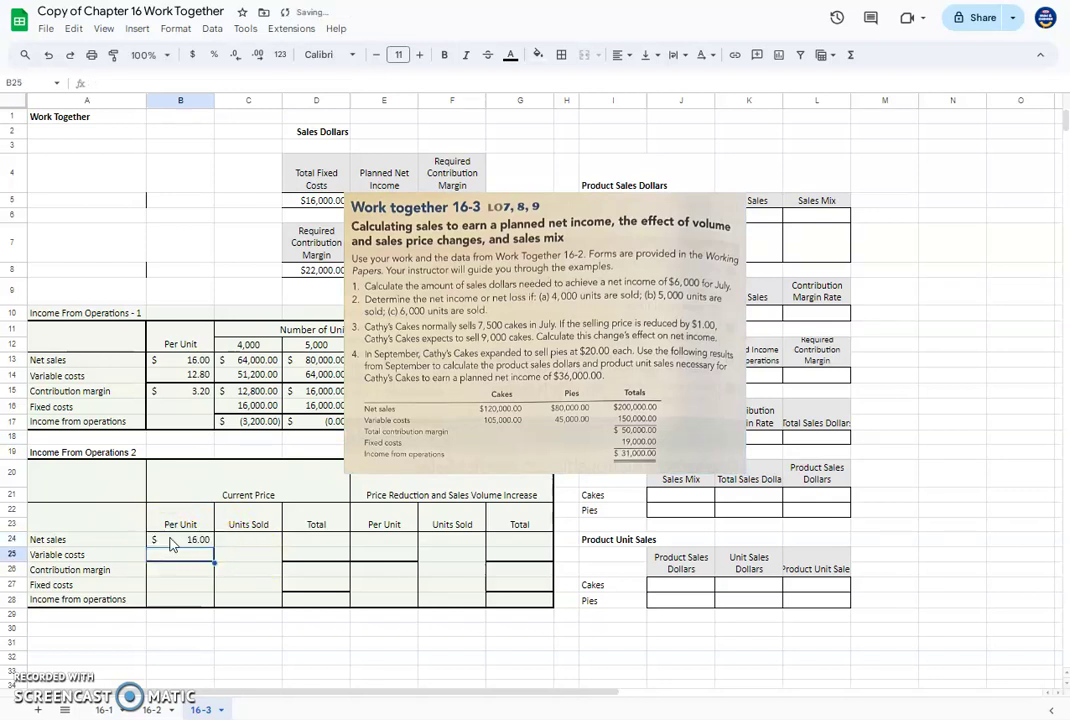
Step: Link per-unit variable costs in B25 to B14 and per-unit contribution margin in B26 to B15
{"action": "type", "text": "="}
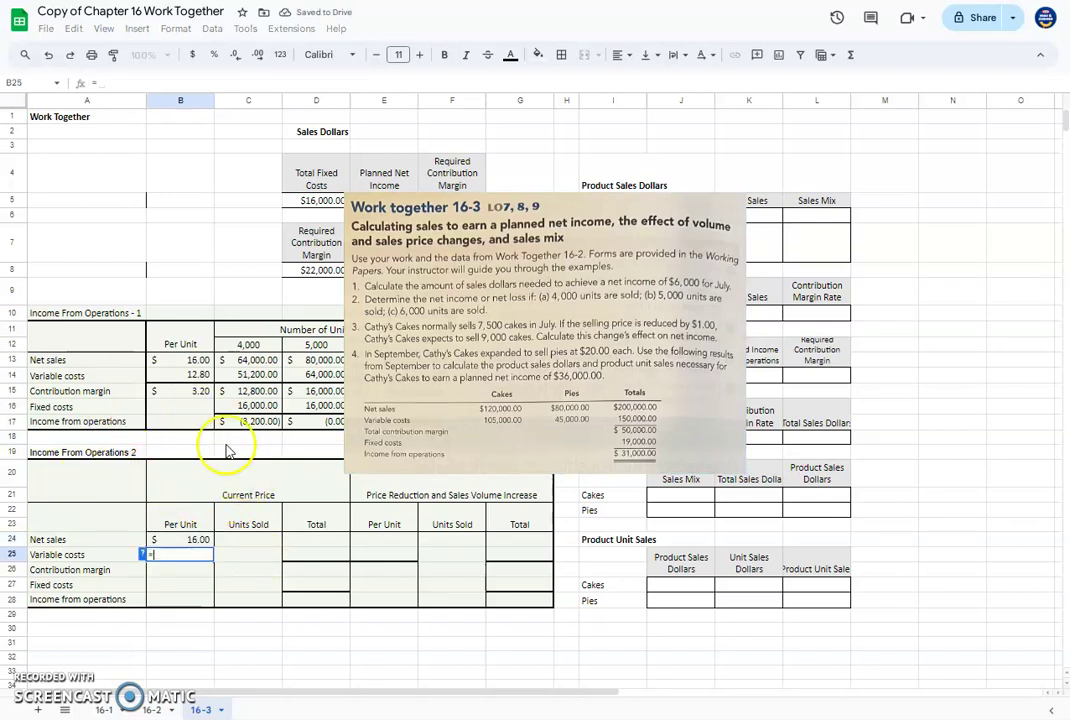
{"action": "left_click", "coordinate": [190, 376]}
{"action": "key", "text": "Return"}
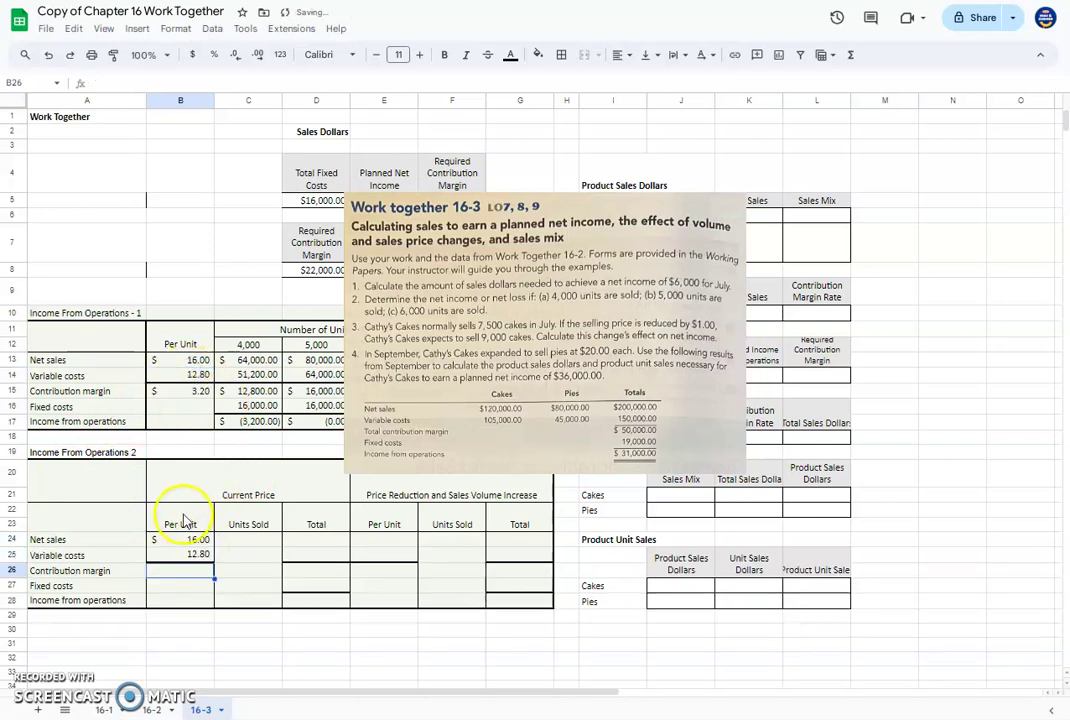
{"action": "type", "text": "="}
{"action": "left_click", "coordinate": [192, 391]}
{"action": "key", "text": "Return"}
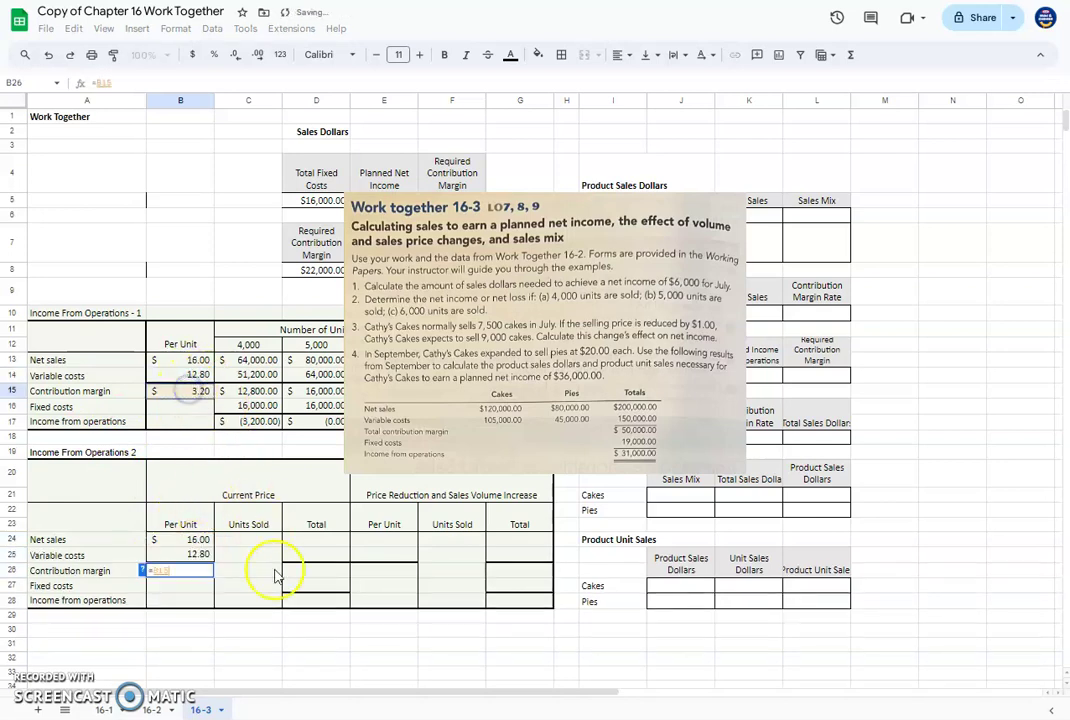
Step: Enter 7500 as the current-price units sold in C24, C25 and C26
{"action": "left_click", "coordinate": [240, 539]}
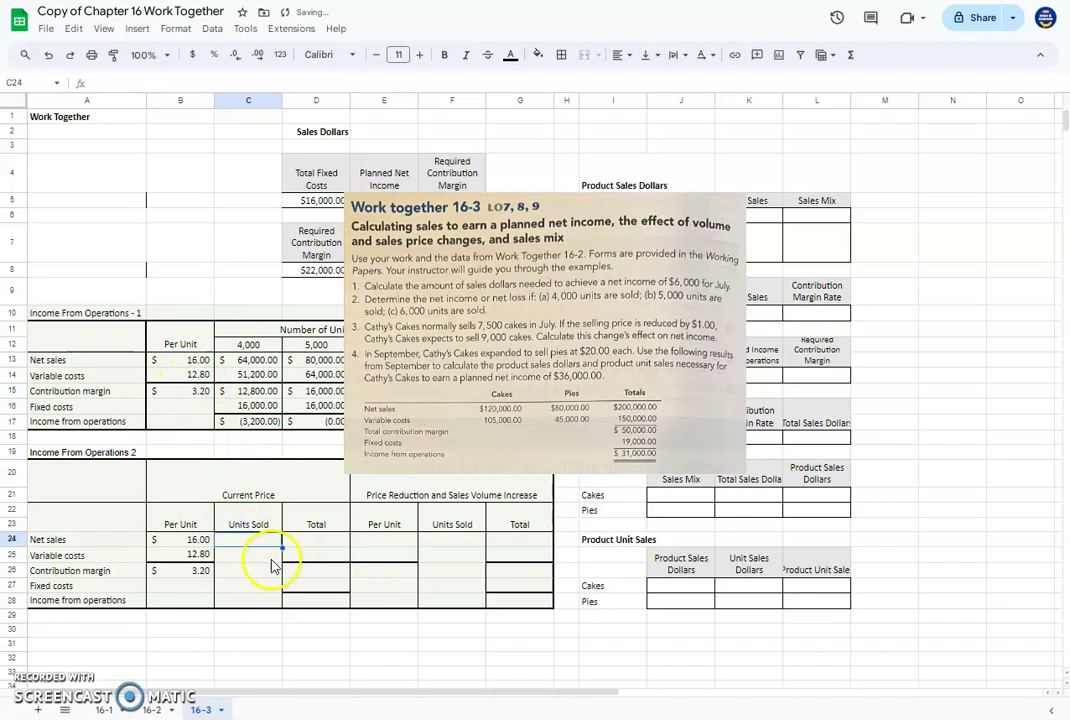
{"action": "type", "text": "7500"}
{"action": "key", "text": "Return"}
{"action": "type", "text": "7,5"}
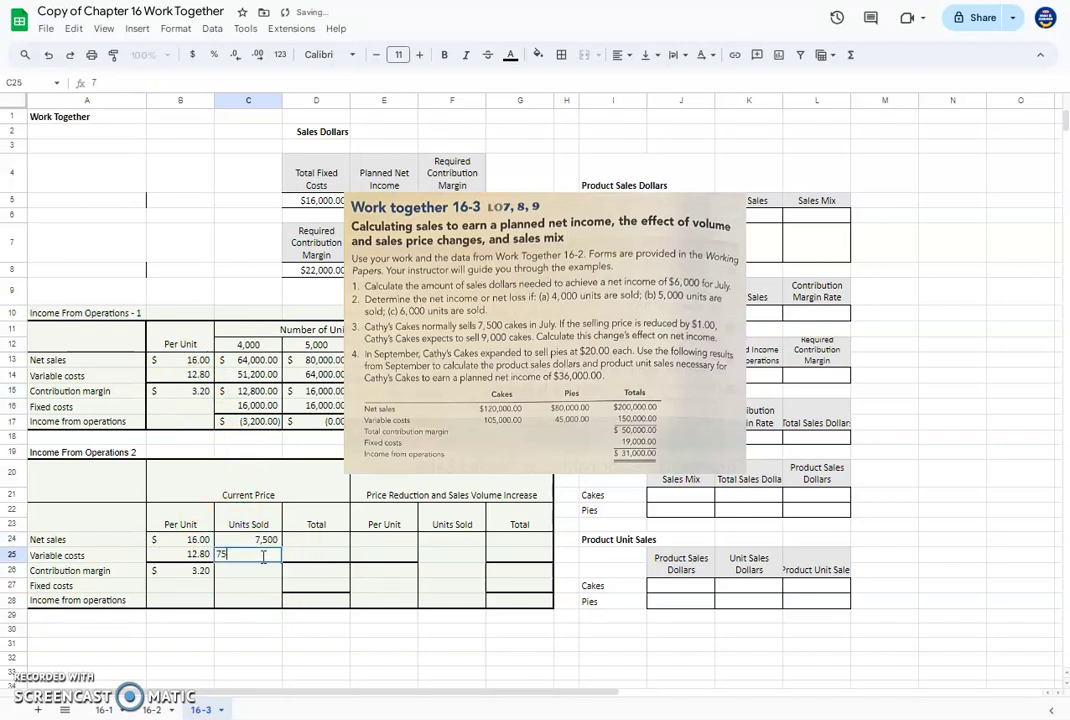
{"action": "type", "text": "00"}
{"action": "key", "text": "Return"}
{"action": "type", "text": "75"}
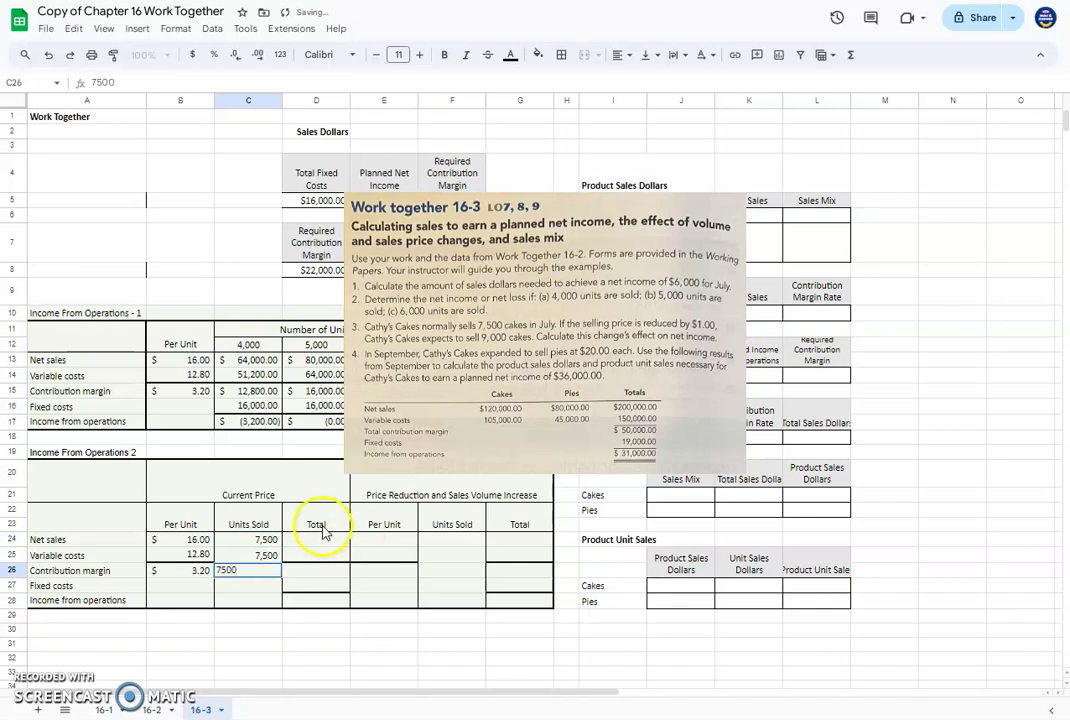
Step: Calculate total net sales at the current price in D24 as B24 times C24
{"action": "left_click", "coordinate": [315, 541]}
{"action": "type", "text": "="}
{"action": "left_click", "coordinate": [184, 539]}
{"action": "type", "text": "*"}
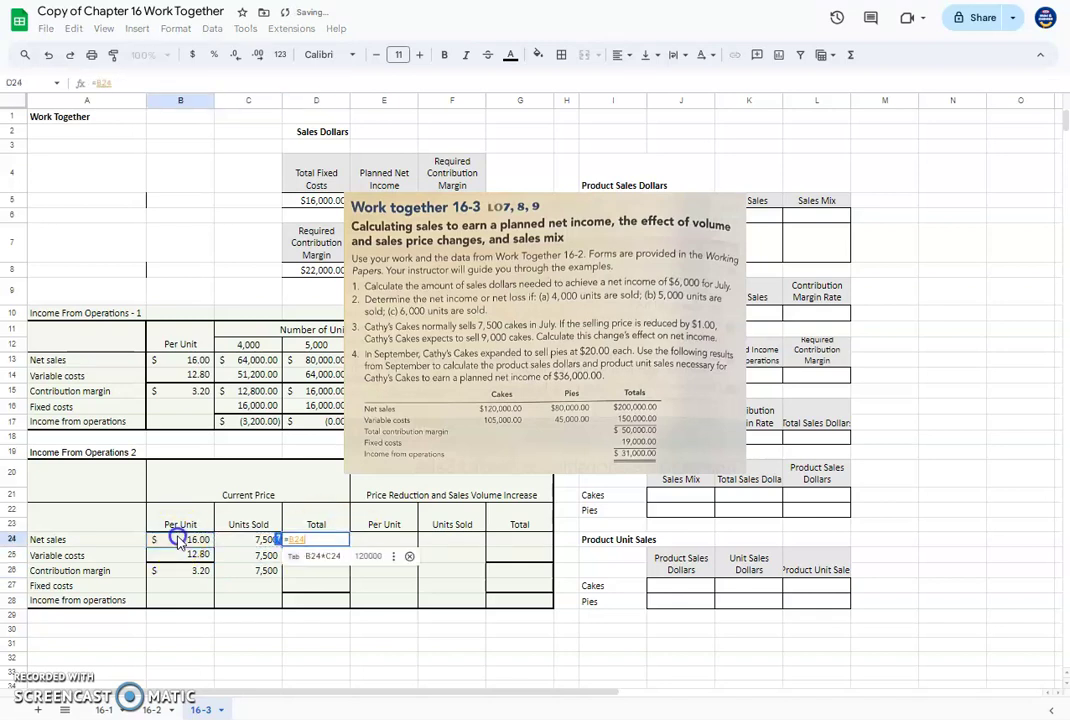
{"action": "left_click", "coordinate": [250, 540]}
{"action": "key", "text": "Return"}
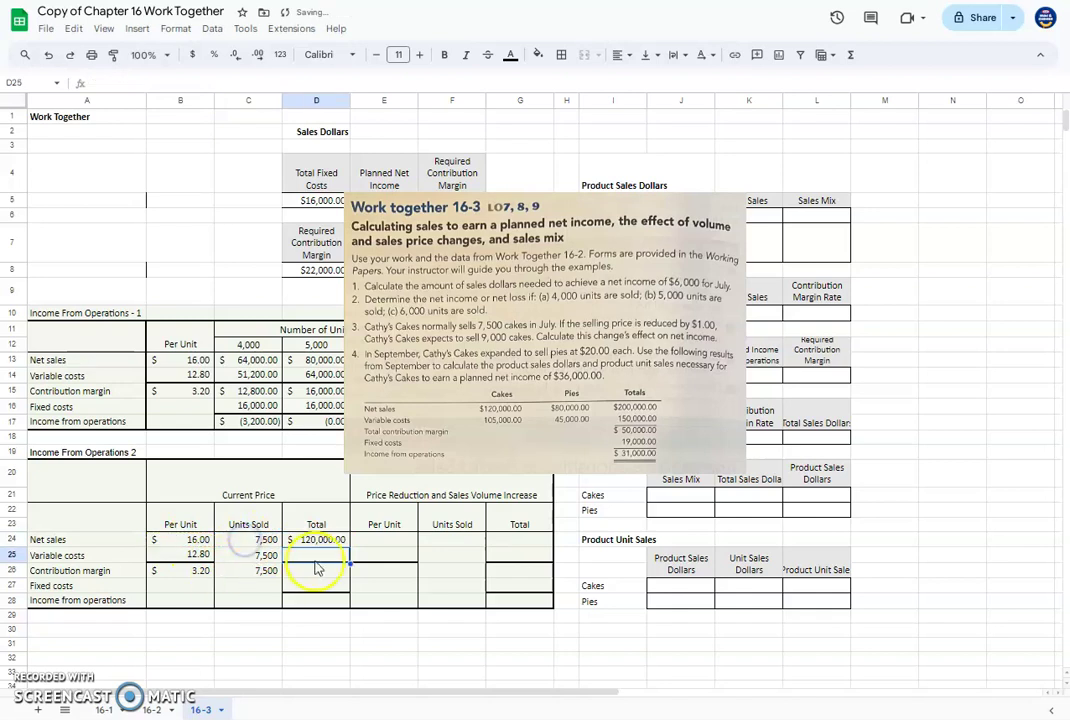
Step: Calculate total variable costs at the current price in D25 as B25 times C25
{"action": "type", "text": "="}
{"action": "left_click", "coordinate": [195, 555]}
{"action": "type", "text": "*"}
{"action": "left_click", "coordinate": [256, 555]}
{"action": "key", "text": "Return"}
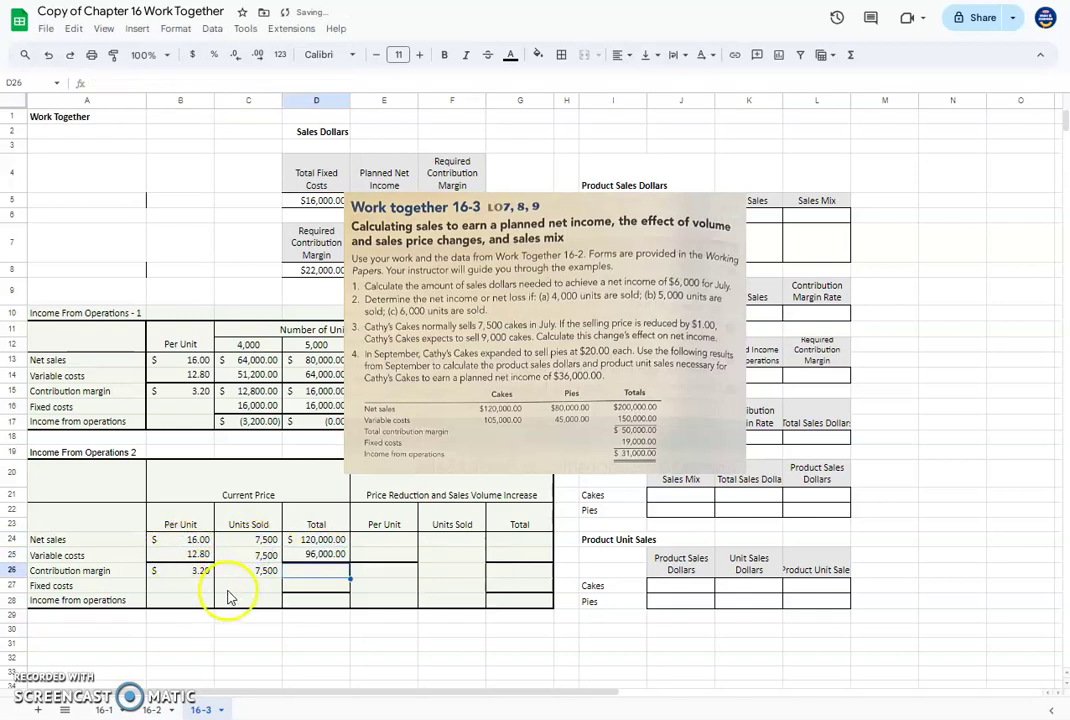
Step: Calculate the total contribution margin at the current price in D26 as B26 times C26
{"action": "type", "text": "="}
{"action": "left_click", "coordinate": [176, 571]}
{"action": "type", "text": "*"}
{"action": "left_click", "coordinate": [258, 571]}
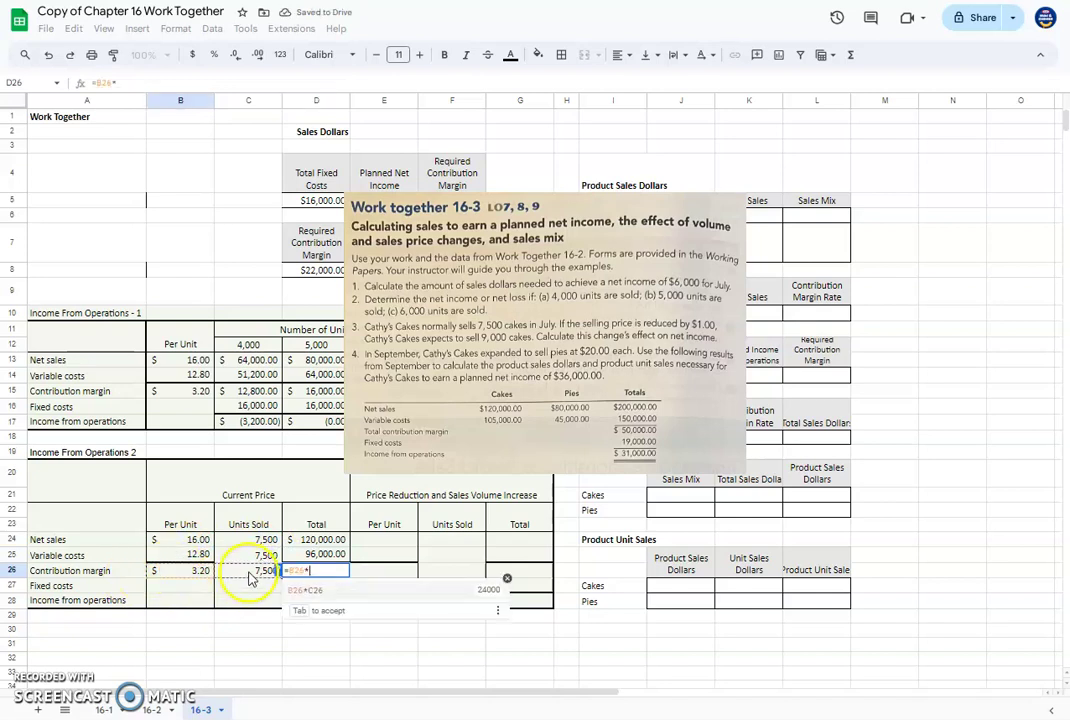
{"action": "key", "text": "Return"}
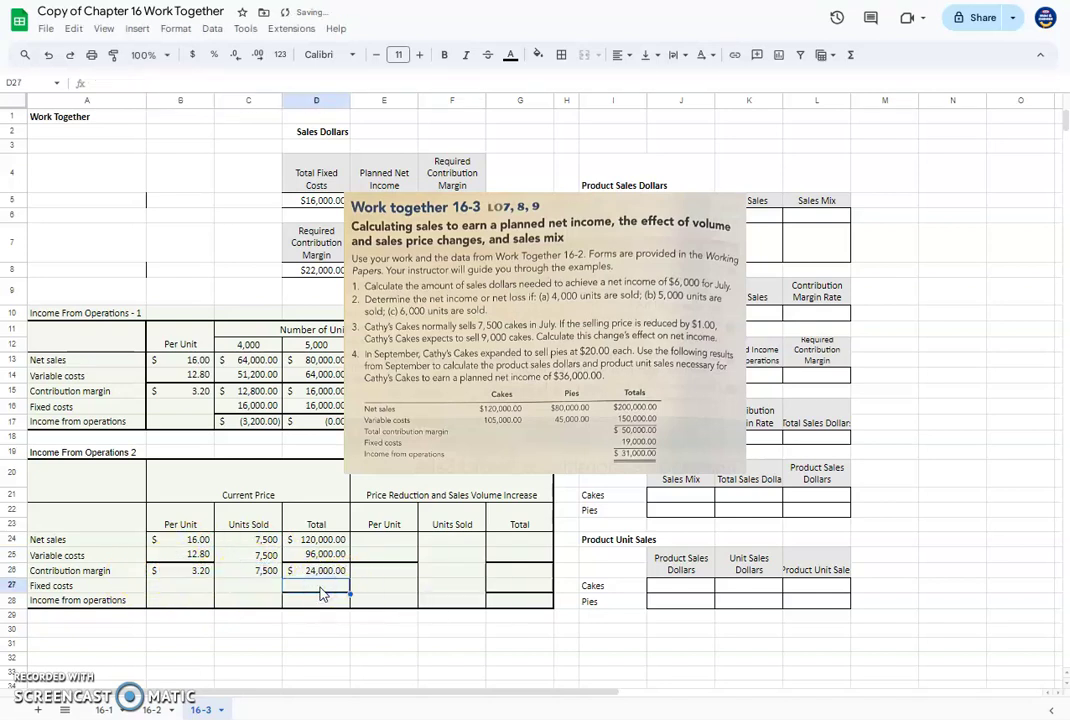
Step: Link the current-price fixed costs in D27 to the fixed costs in C16
{"action": "type", "text": "="}
{"action": "left_click", "coordinate": [249, 405]}
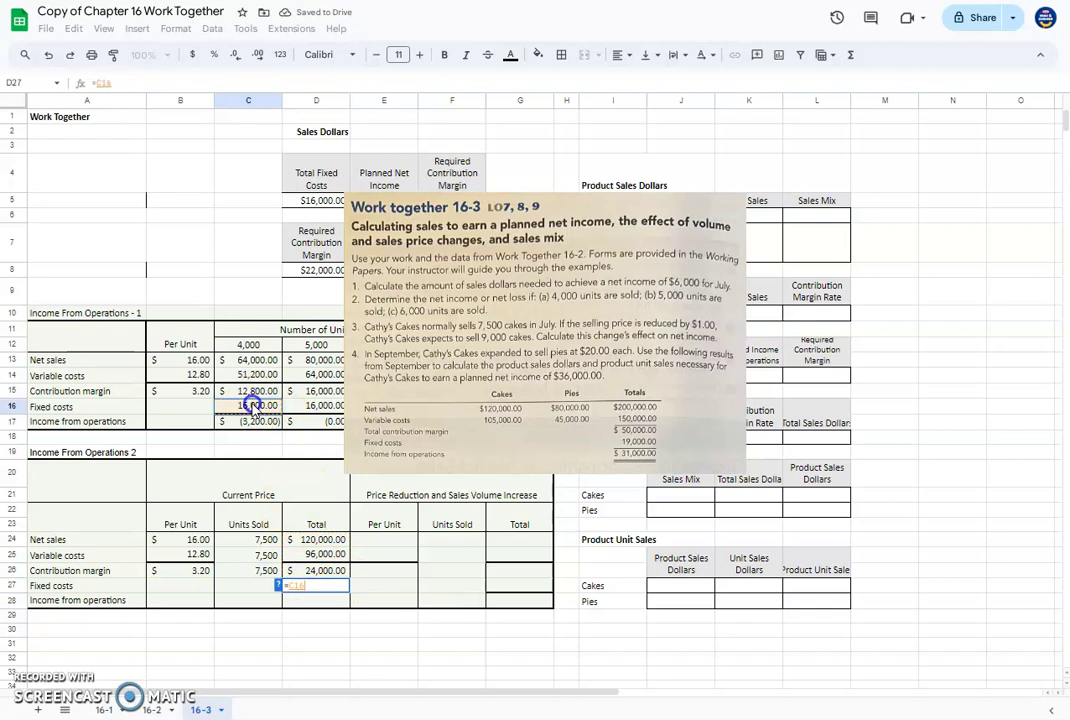
{"action": "key", "text": "Return"}
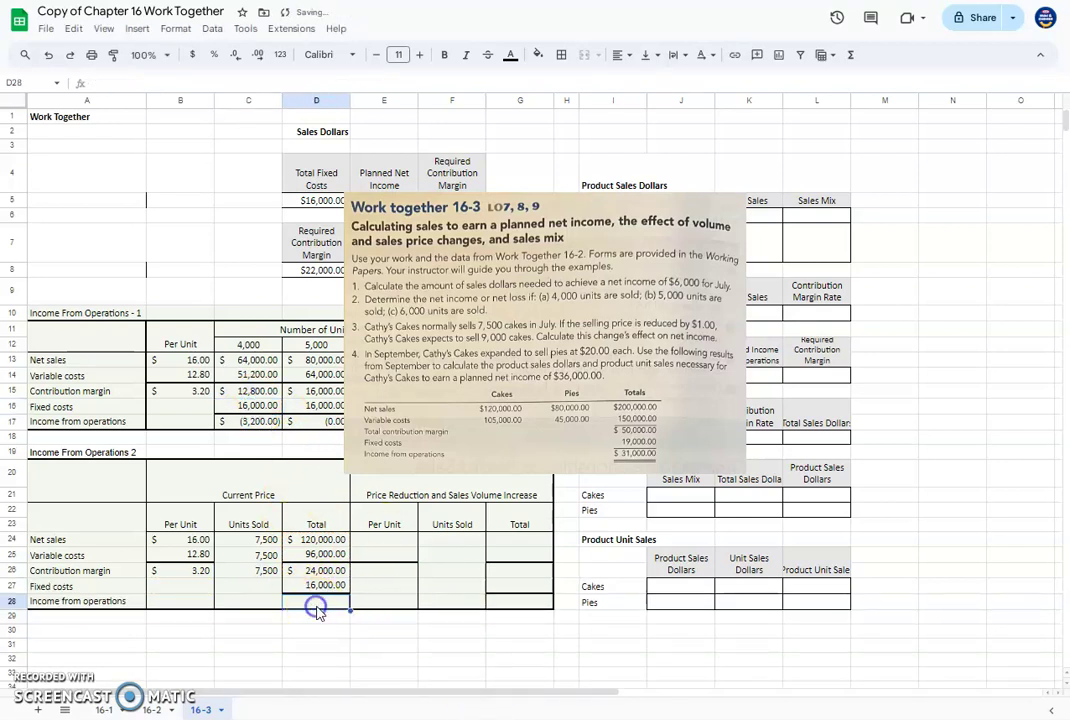
Step: Calculate income from operations at the current price in D28 as D26 minus D27
{"action": "type", "text": "="}
{"action": "left_click", "coordinate": [326, 572]}
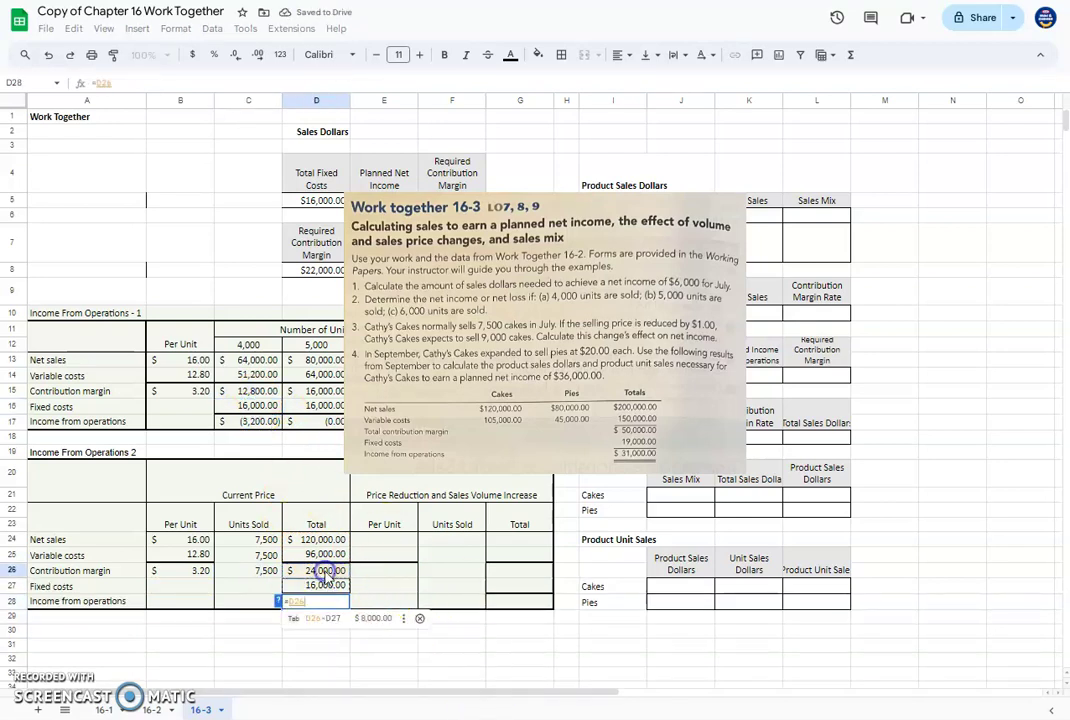
{"action": "key", "text": "Tab"}
{"action": "key", "text": "Return"}
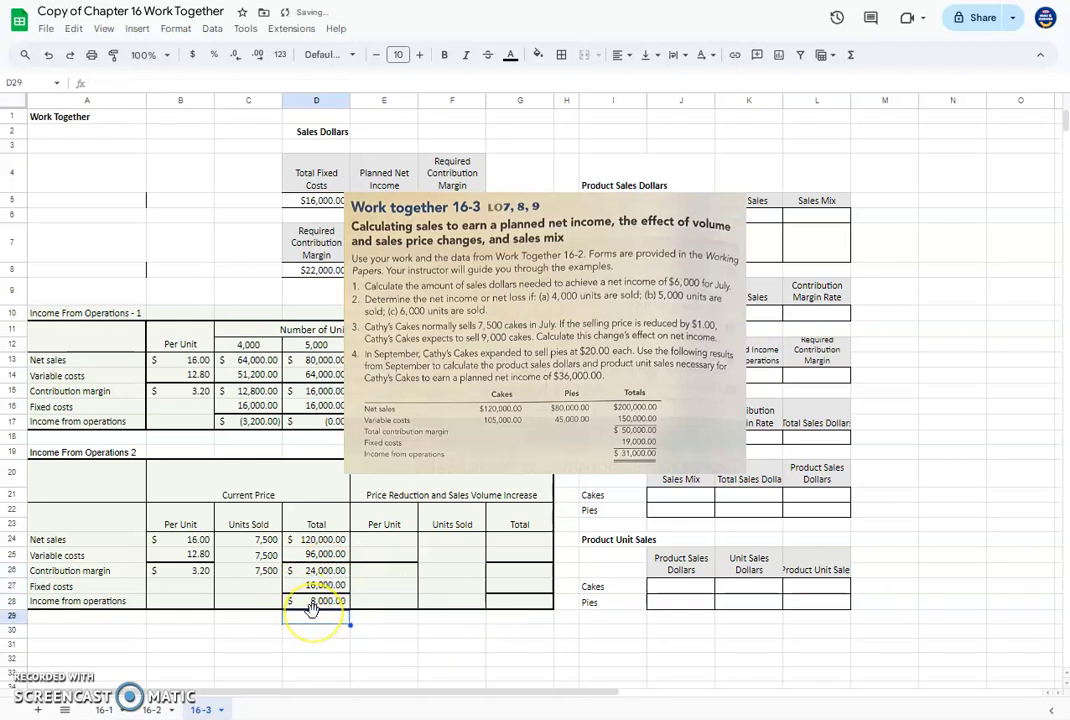
Step: Enter 15 as the reduced per-unit net sales in E24 and link per-unit variable costs in E25 to B25
{"action": "left_click", "coordinate": [388, 542]}
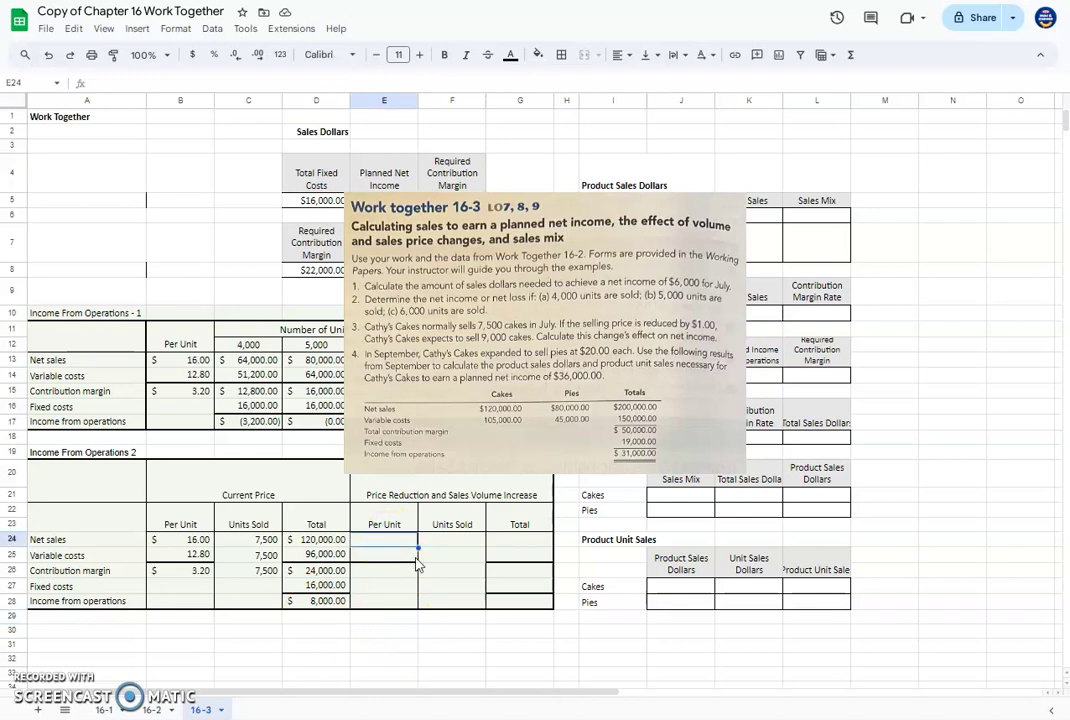
{"action": "type", "text": "15"}
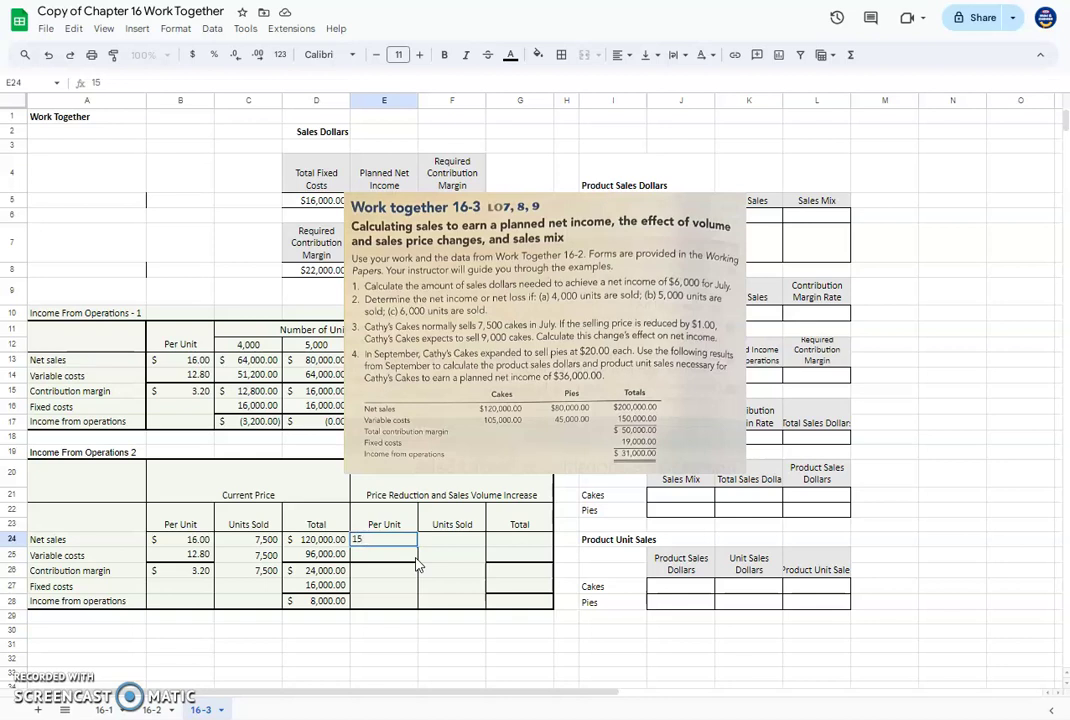
{"action": "left_click", "coordinate": [403, 560]}
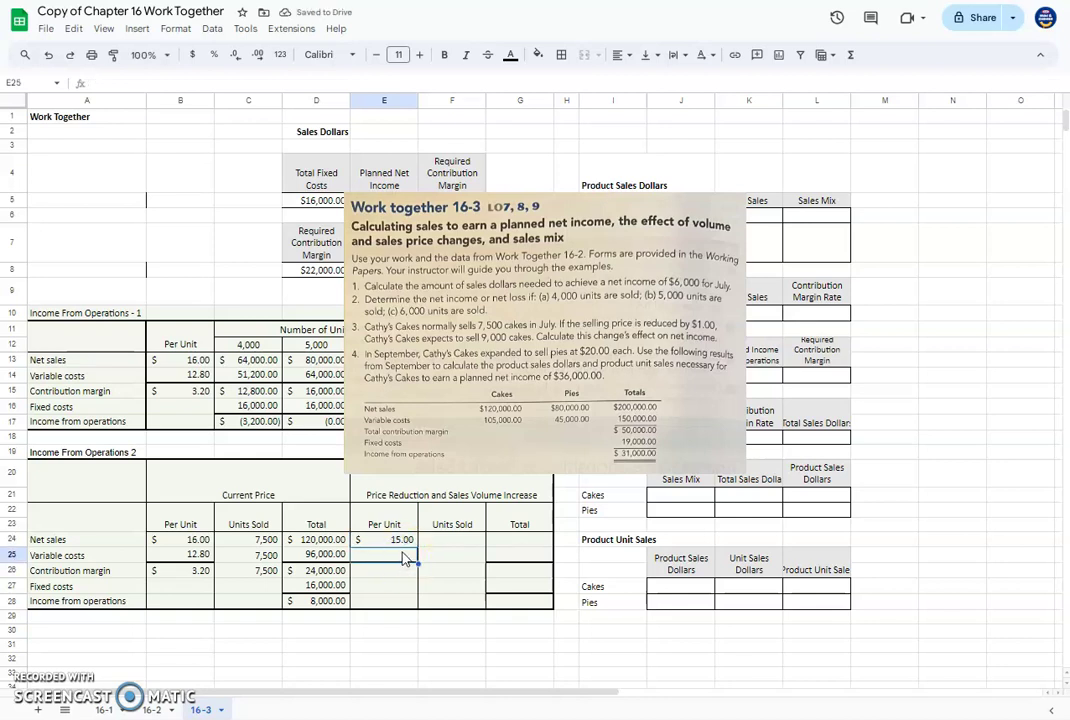
{"action": "type", "text": "="}
{"action": "left_click", "coordinate": [203, 555]}
{"action": "key", "text": "Return"}
Step: Calculate the per-unit contribution margin at the reduced price in E26 as E24 minus E25
{"action": "left_click", "coordinate": [388, 575]}
{"action": "type", "text": "="}
{"action": "left_click", "coordinate": [406, 541]}
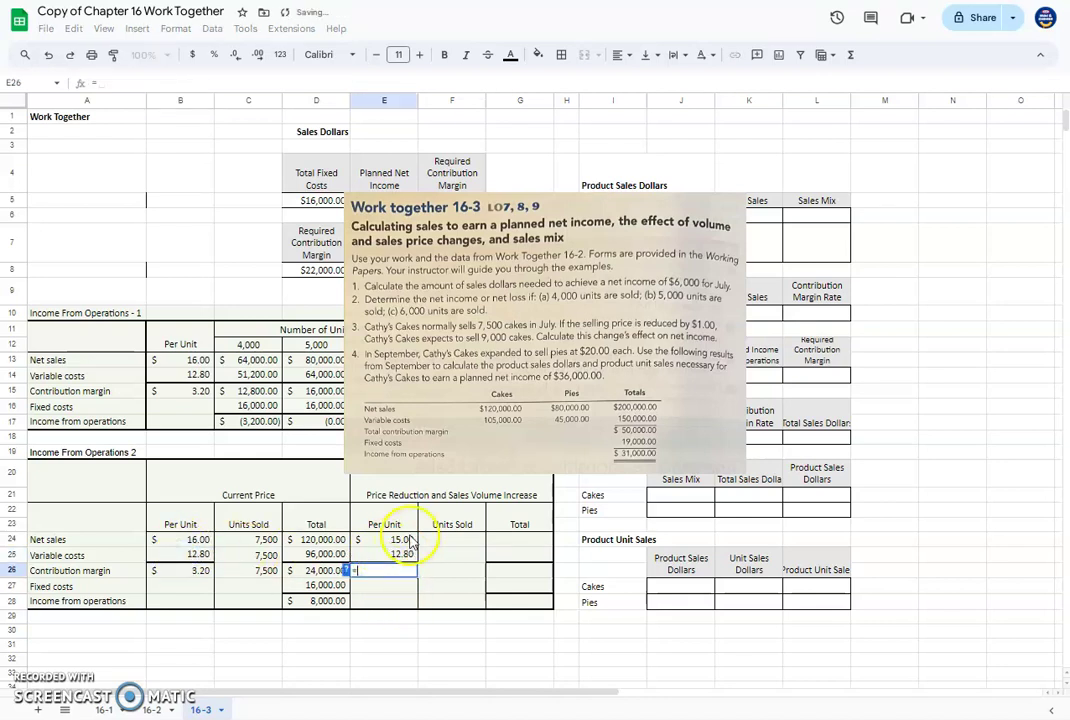
{"action": "type", "text": "-"}
{"action": "left_click", "coordinate": [405, 555]}
{"action": "left_click", "coordinate": [399, 587]}
{"action": "left_click", "coordinate": [393, 576]}
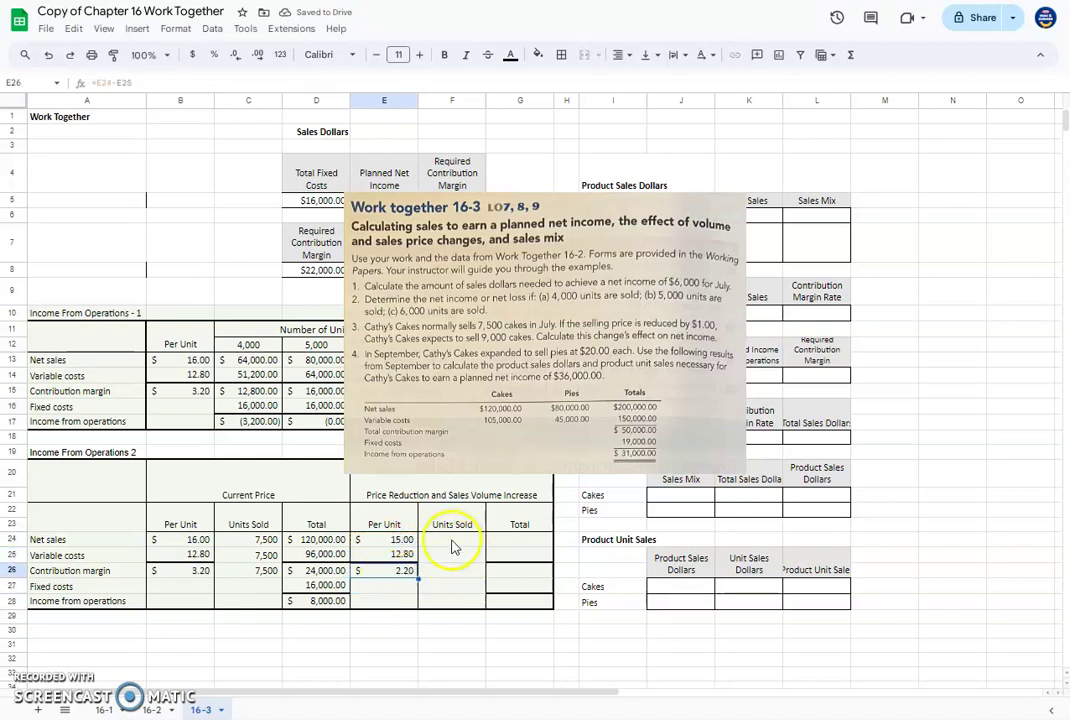
Step: Enter 9000 as the units sold at the reduced price in F24, F25 and F26
{"action": "left_click", "coordinate": [451, 543]}
{"action": "type", "text": "9,000"}
{"action": "key", "text": "Return"}
{"action": "type", "text": "9,000"}
{"action": "key", "text": "Return"}
{"action": "type", "text": "9,00"}
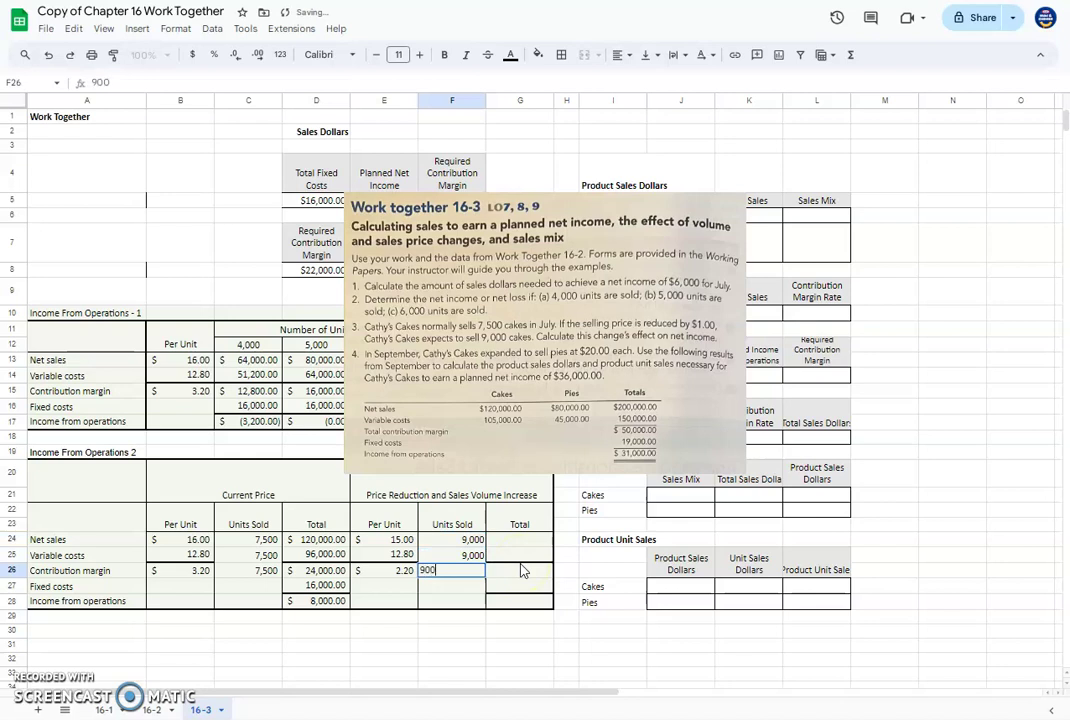
{"action": "type", "text": "0"}
Step: Calculate total net sales at the reduced price in G24 as F24 times E24
{"action": "left_click", "coordinate": [540, 543]}
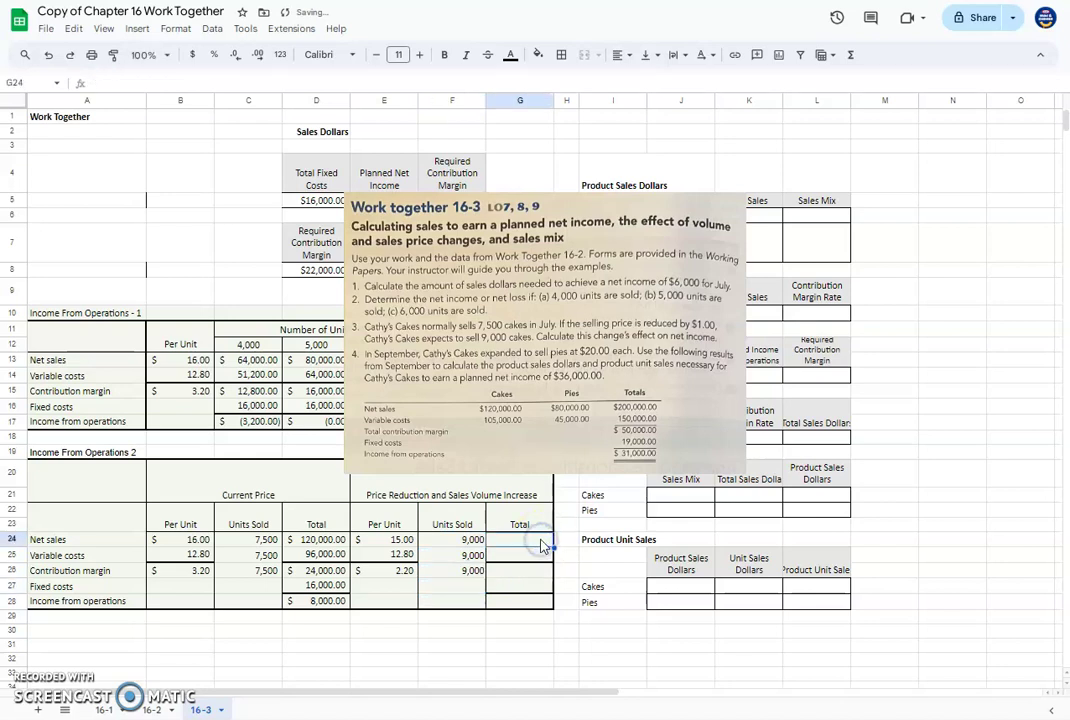
{"action": "type", "text": "="}
{"action": "left_click", "coordinate": [462, 540]}
{"action": "left_click", "coordinate": [395, 540]}
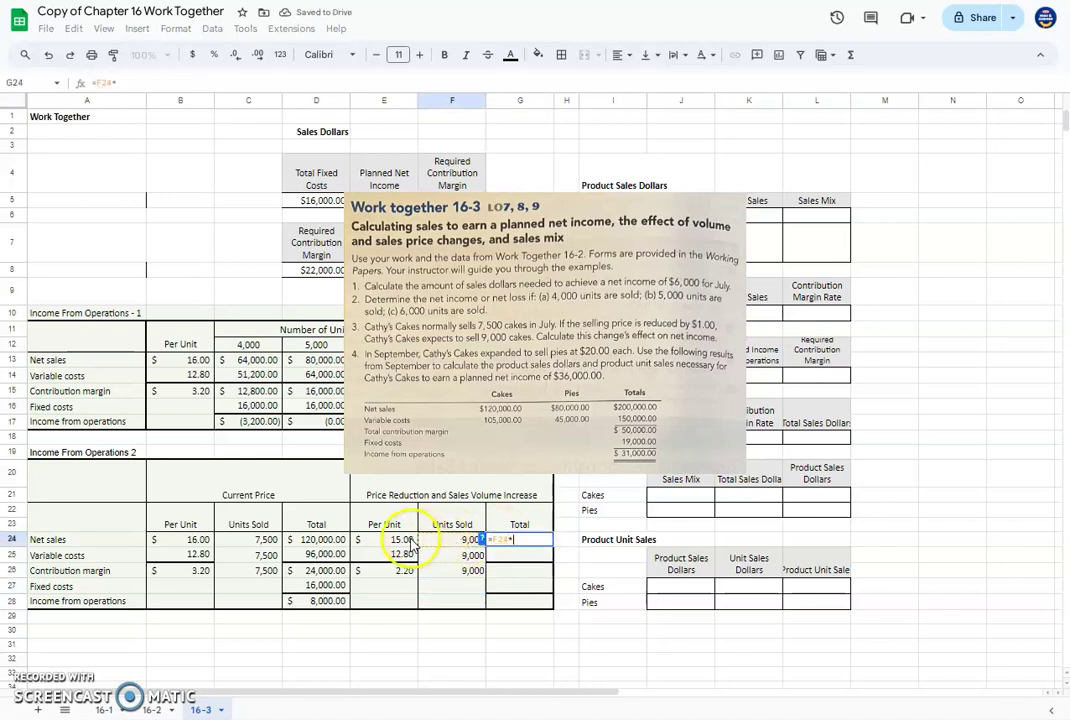
{"action": "key", "text": "Return"}
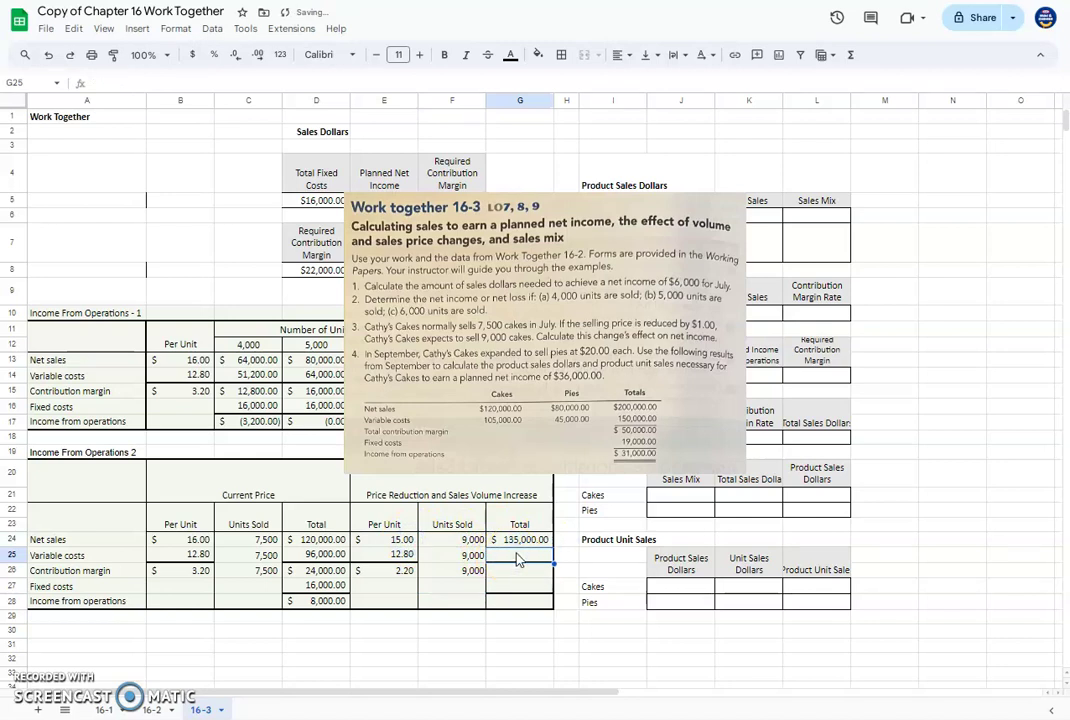
Step: Calculate total variable costs at the reduced price in G25 as F25 times E25
{"action": "type", "text": "="}
{"action": "left_click", "coordinate": [452, 556]}
{"action": "key", "text": "Tab"}
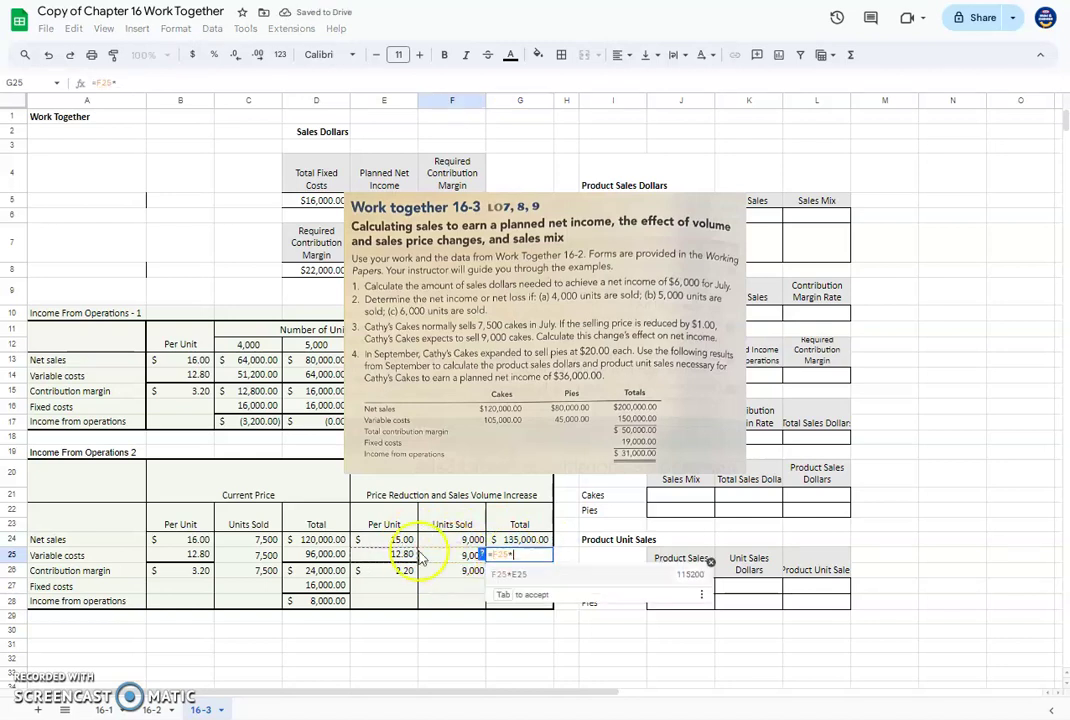
{"action": "key", "text": "Return"}
Step: Calculate the total contribution margin at the reduced price in G26 as F26 times E26
{"action": "left_click", "coordinate": [521, 575]}
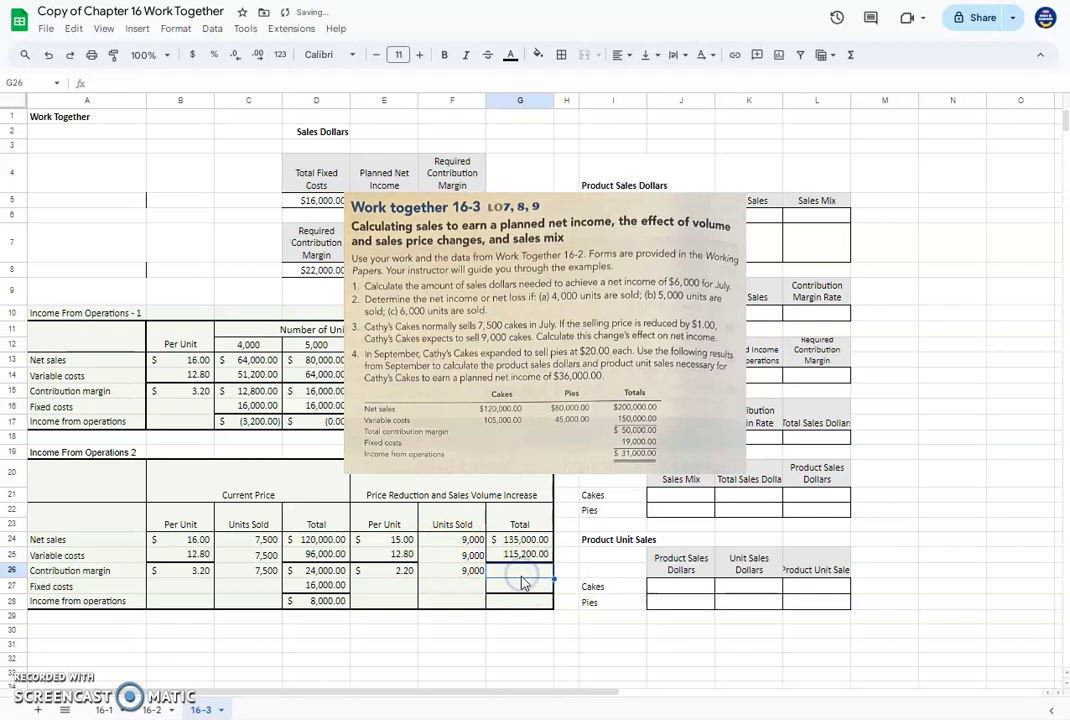
{"action": "type", "text": "="}
{"action": "left_click", "coordinate": [470, 572]}
{"action": "type", "text": "*"}
{"action": "left_click", "coordinate": [395, 570]}
{"action": "key", "text": "Return"}
{"action": "left_click", "coordinate": [530, 575]}
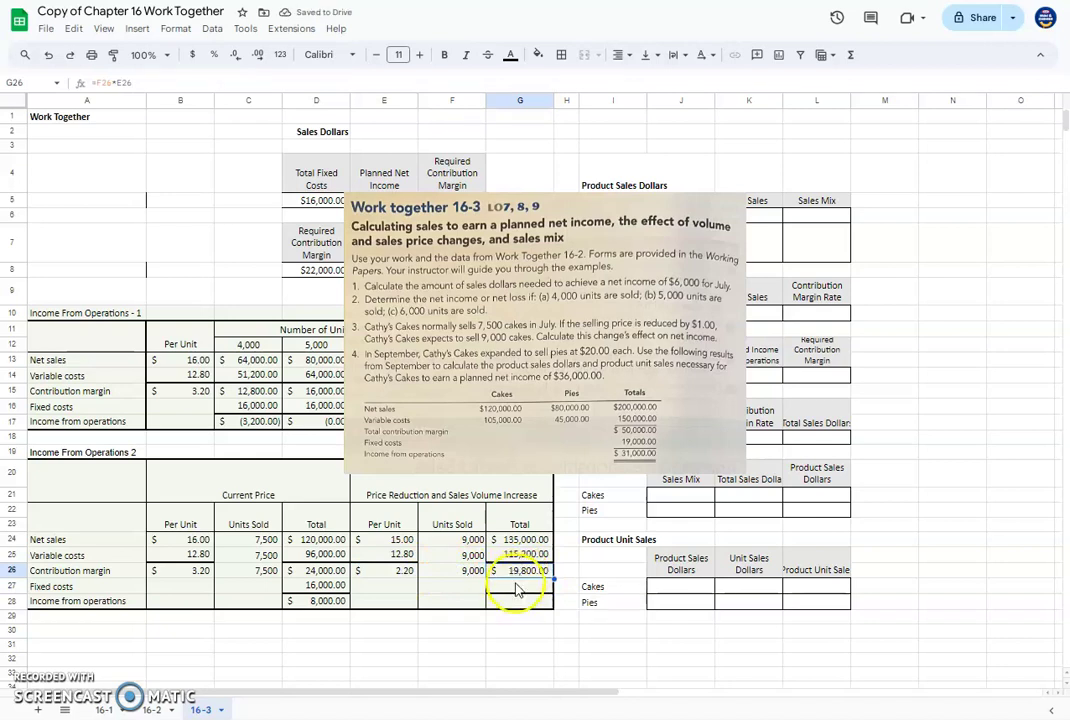
Step: Link the fixed costs for the price reduction scenario in G27 to D27
{"action": "left_click", "coordinate": [519, 592]}
{"action": "type", "text": "="}
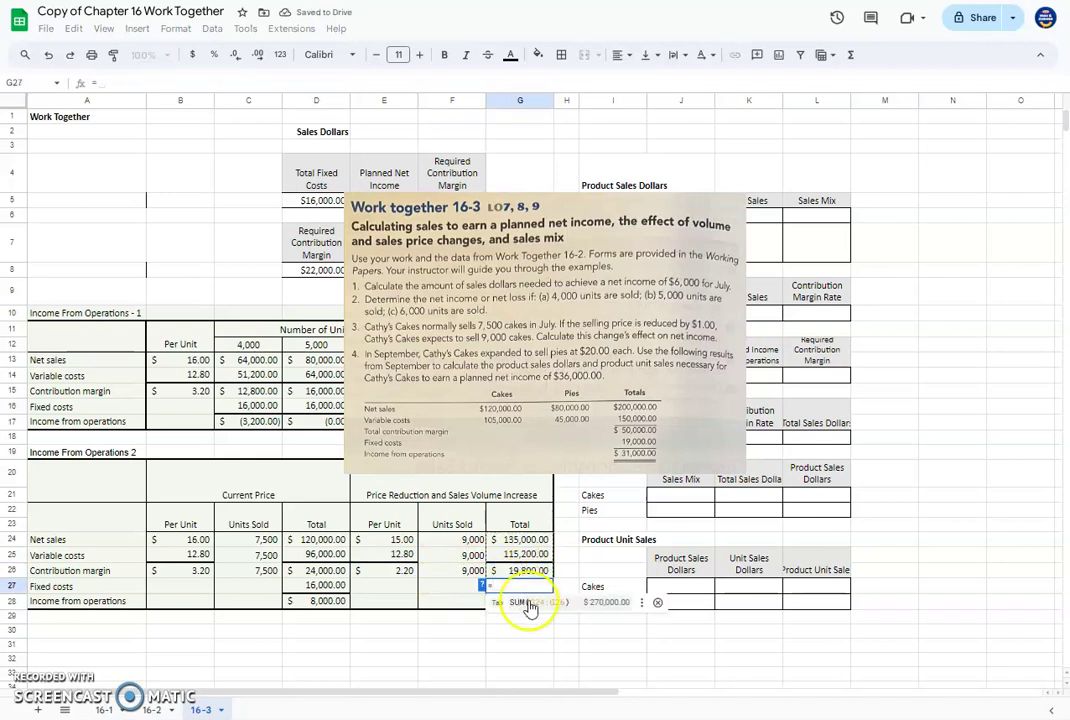
{"action": "left_click", "coordinate": [338, 588]}
{"action": "key", "text": "Return"}
Step: Calculate income from operations at the reduced price in G28 as G26 minus G27
{"action": "left_click", "coordinate": [525, 603]}
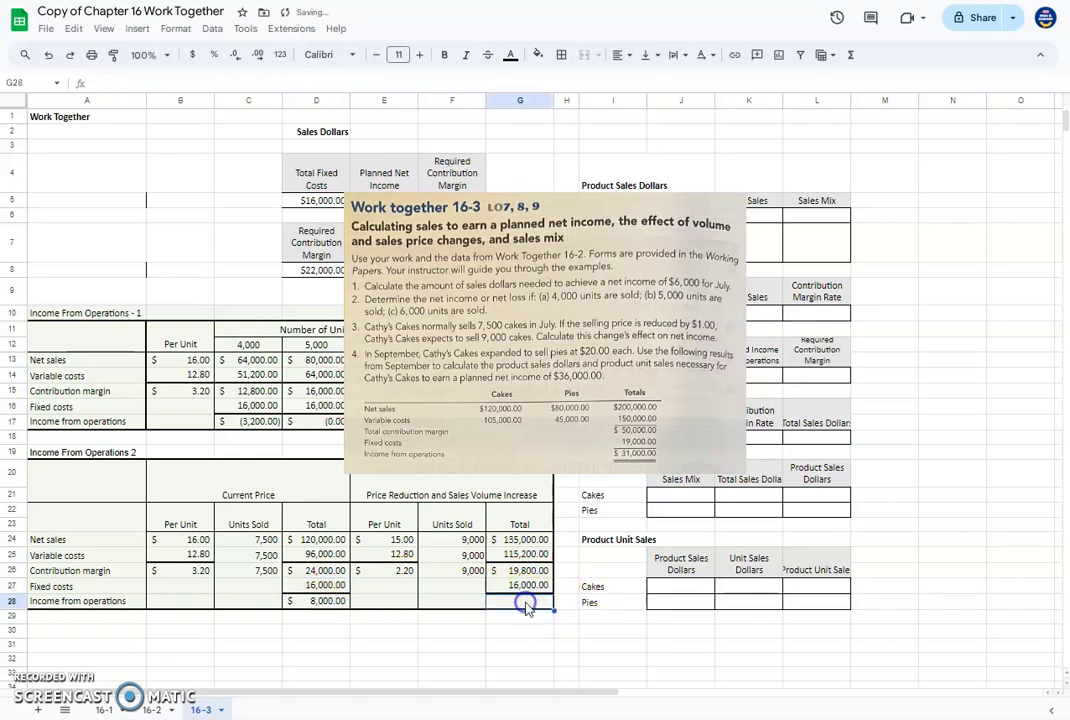
{"action": "type", "text": "="}
{"action": "left_click", "coordinate": [520, 570]}
{"action": "type", "text": "-"}
{"action": "left_click", "coordinate": [520, 585]}
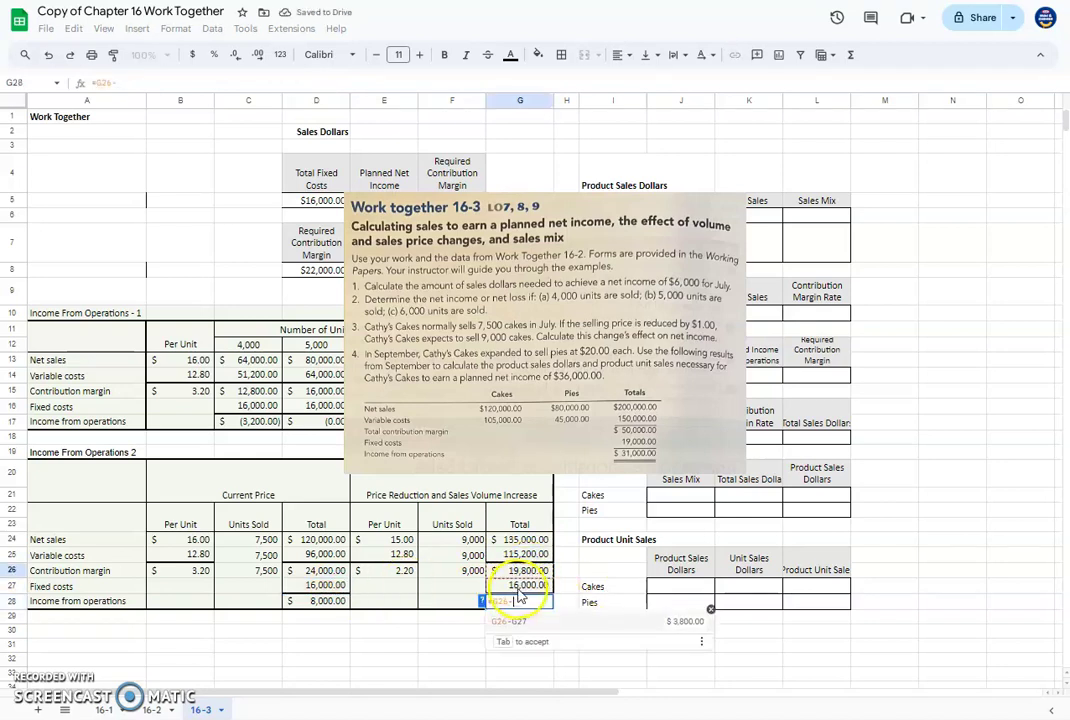
{"action": "key", "text": "Return"}
{"action": "key", "text": "Up"}
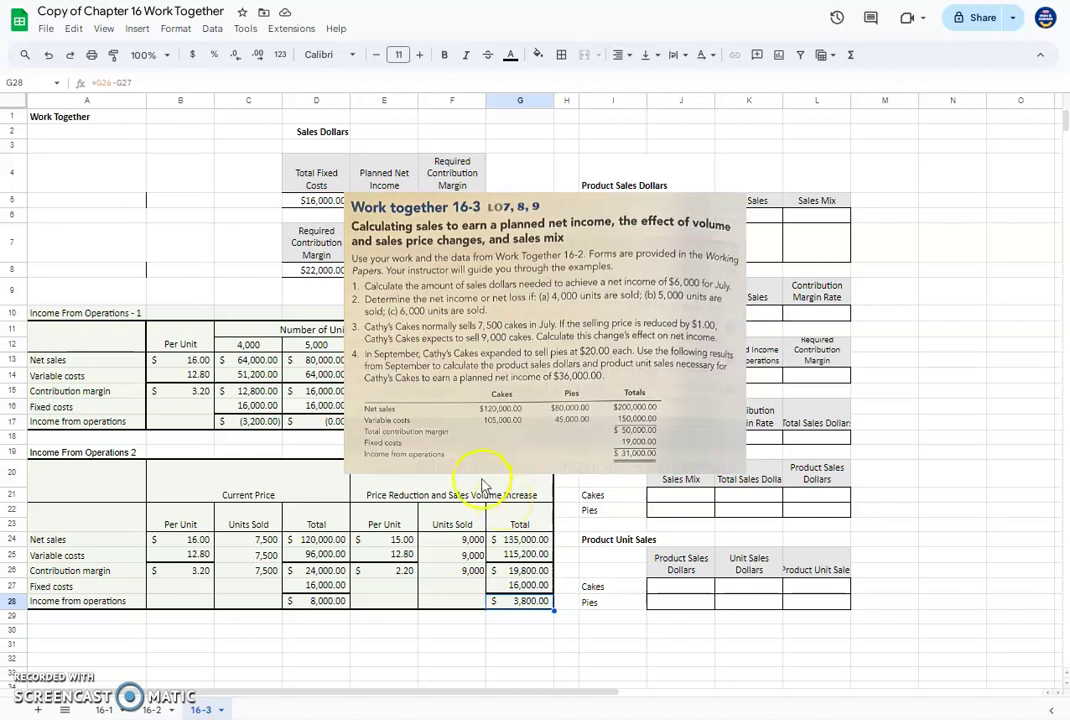
Step: Move the problem image clear of the Product Sales Dollars tables and enter product sales of 120,000 for cakes in J6 and 80,000 for pies in J7
{"action": "left_click_drag", "start_coordinate": [581, 390], "coordinate": [274, 316]}
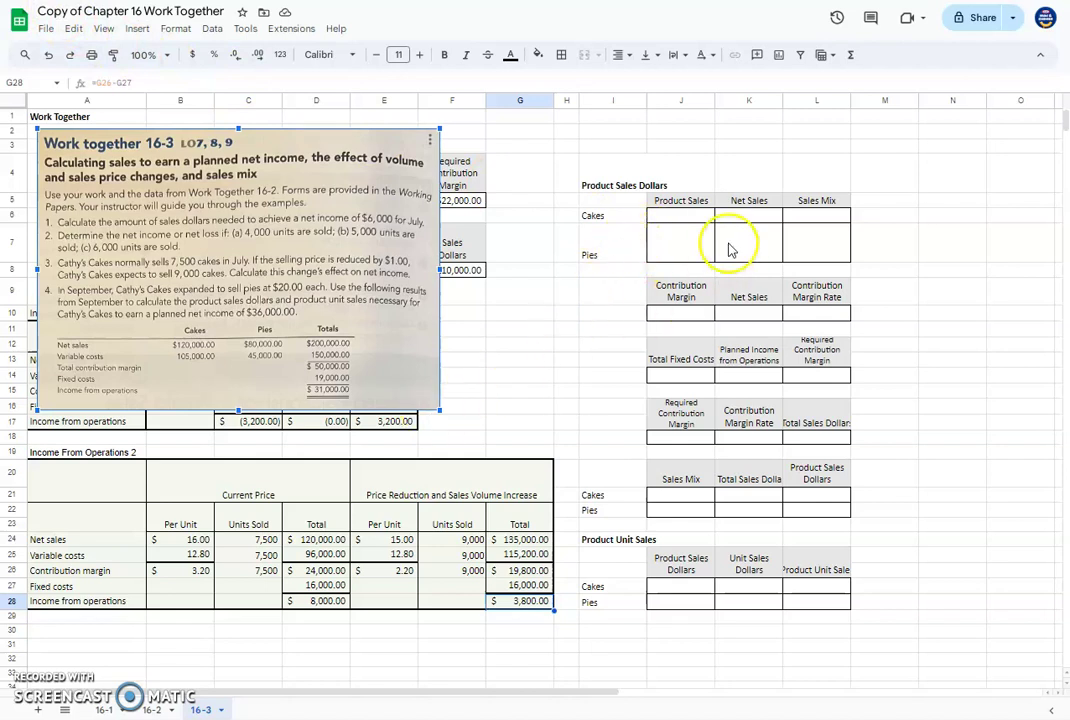
{"action": "left_click", "coordinate": [667, 219]}
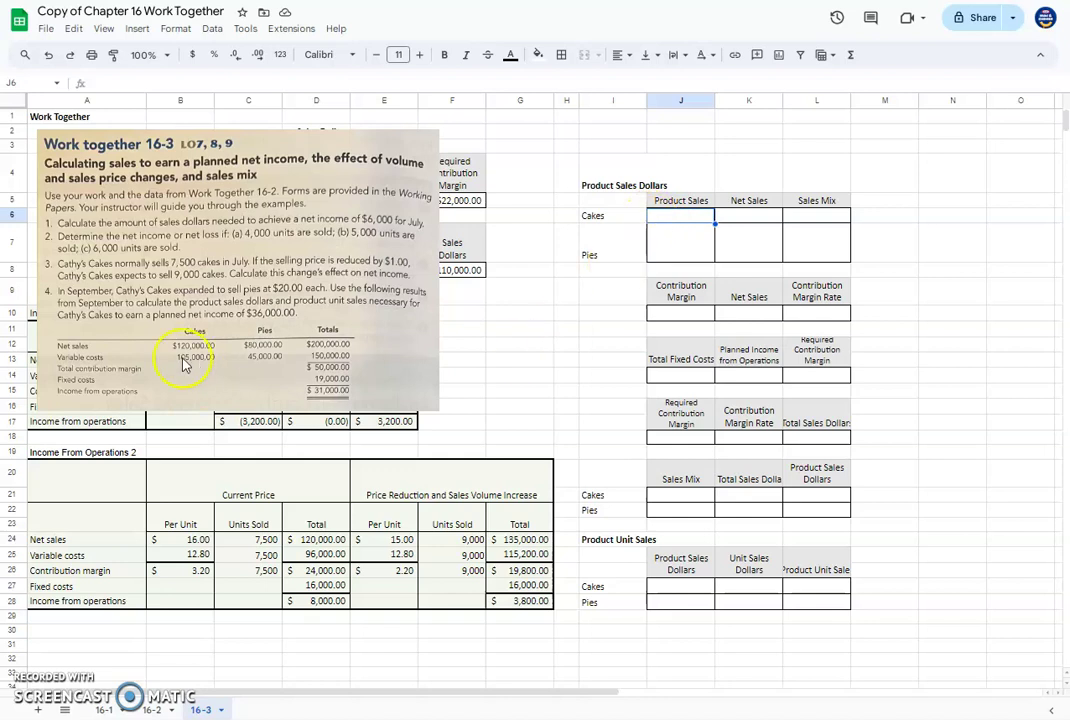
{"action": "left_click", "coordinate": [673, 221]}
{"action": "type", "text": "120,000"}
{"action": "key", "text": "Return"}
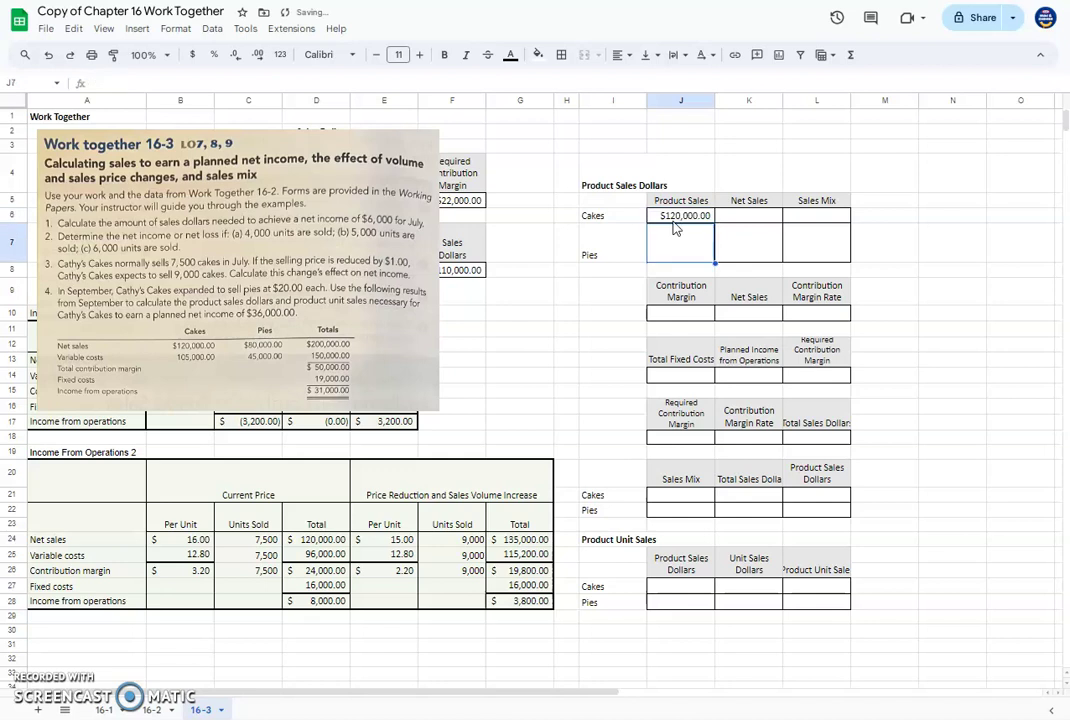
{"action": "left_click", "coordinate": [258, 358]}
{"action": "left_click", "coordinate": [669, 251]}
{"action": "type", "text": "80000"}
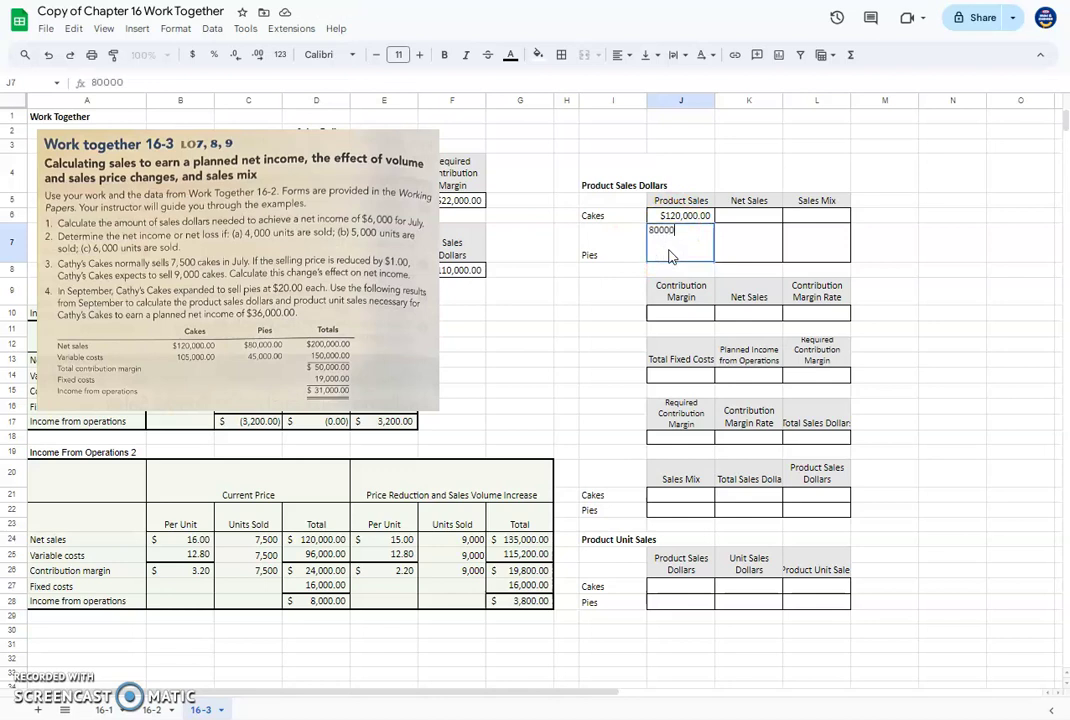
{"action": "key", "text": "Return"}
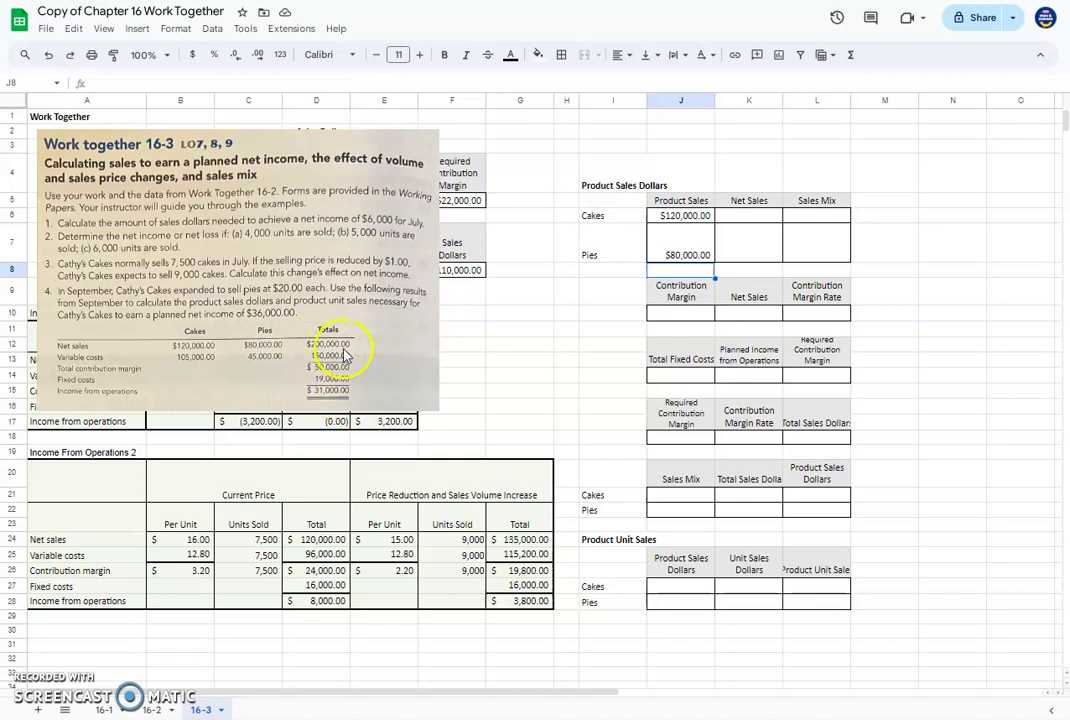
Step: Enter 200,000 as net sales for both cakes and pies in K6 and K7
{"action": "left_click", "coordinate": [750, 217]}
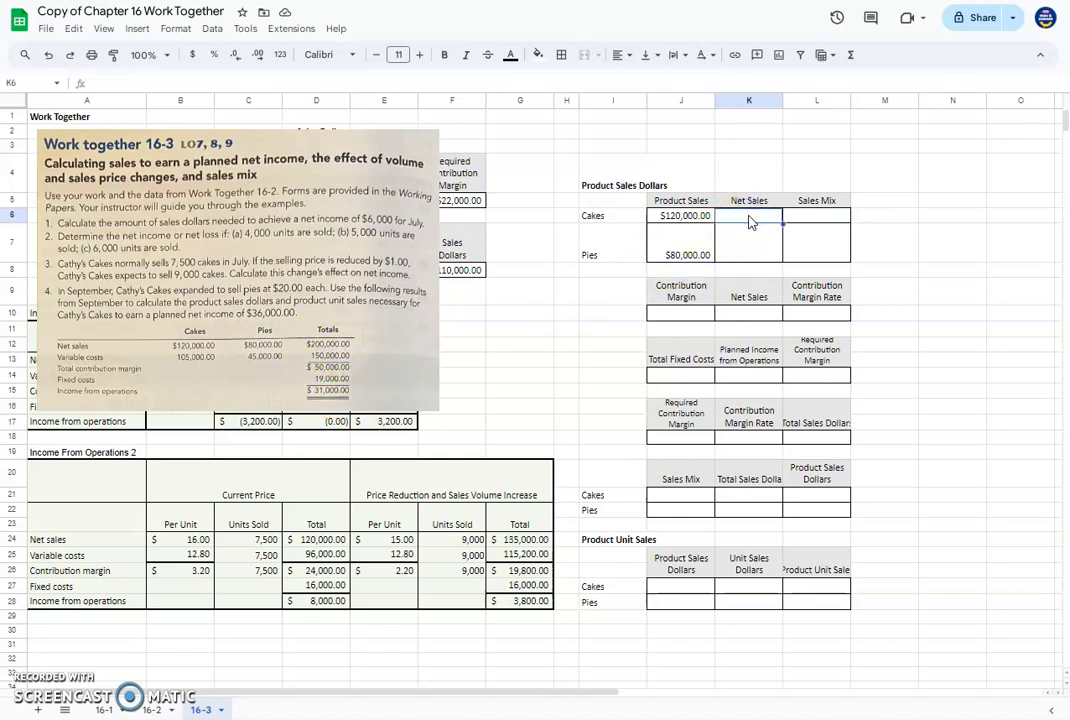
{"action": "type", "text": "200,000"}
{"action": "key", "text": "Return"}
{"action": "type", "text": "200,000"}
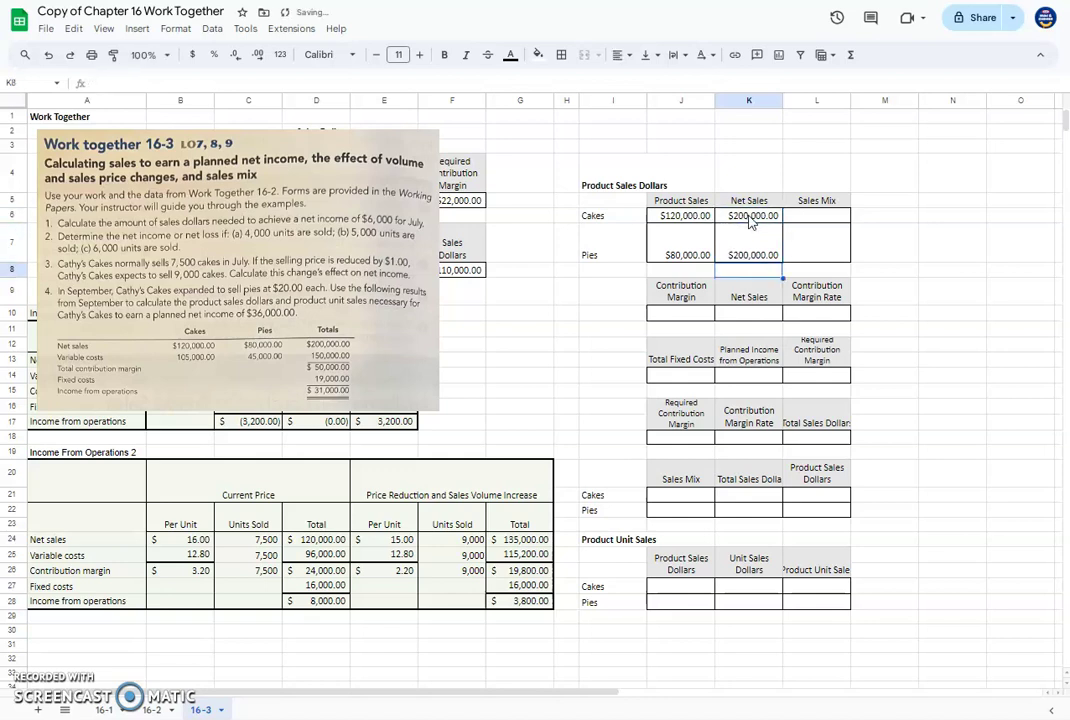
Step: Calculate the sales mix for cakes in L6 as J6 divided by K6
{"action": "left_click", "coordinate": [818, 215]}
{"action": "type", "text": "="}
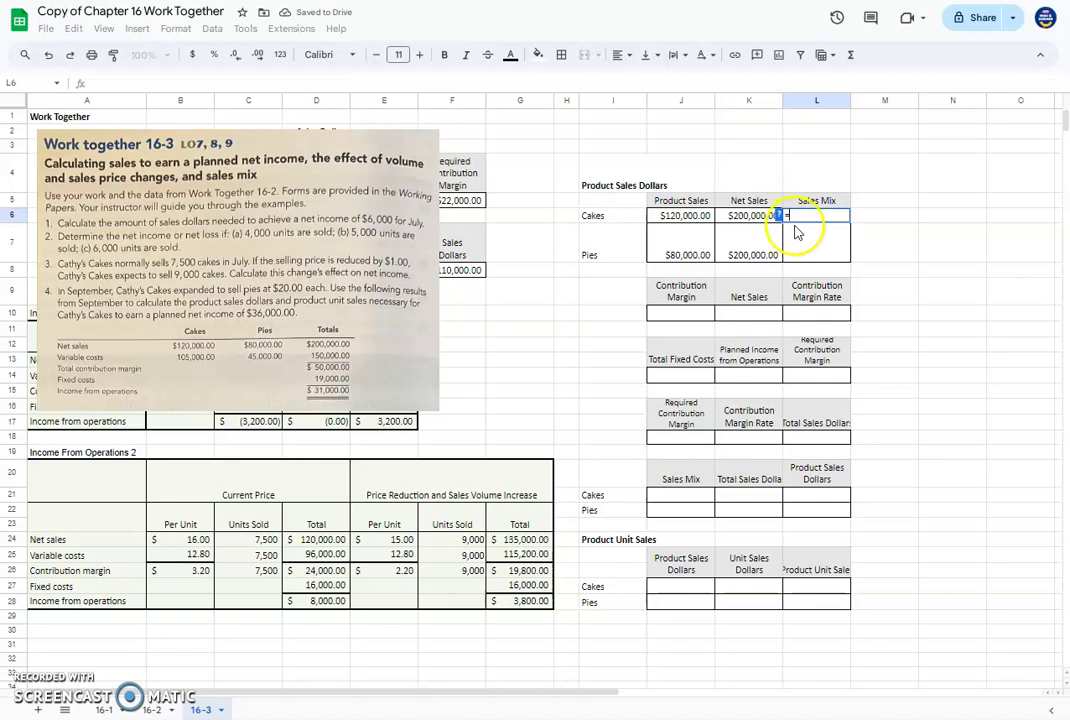
{"action": "left_click", "coordinate": [677, 220]}
{"action": "type", "text": "/"}
{"action": "left_click", "coordinate": [747, 216]}
{"action": "key", "text": "Return"}
Step: Calculate the sales mix for pies in L7 as J7 divided by K7
{"action": "left_click", "coordinate": [797, 246]}
{"action": "type", "text": "="}
{"action": "left_click", "coordinate": [685, 250]}
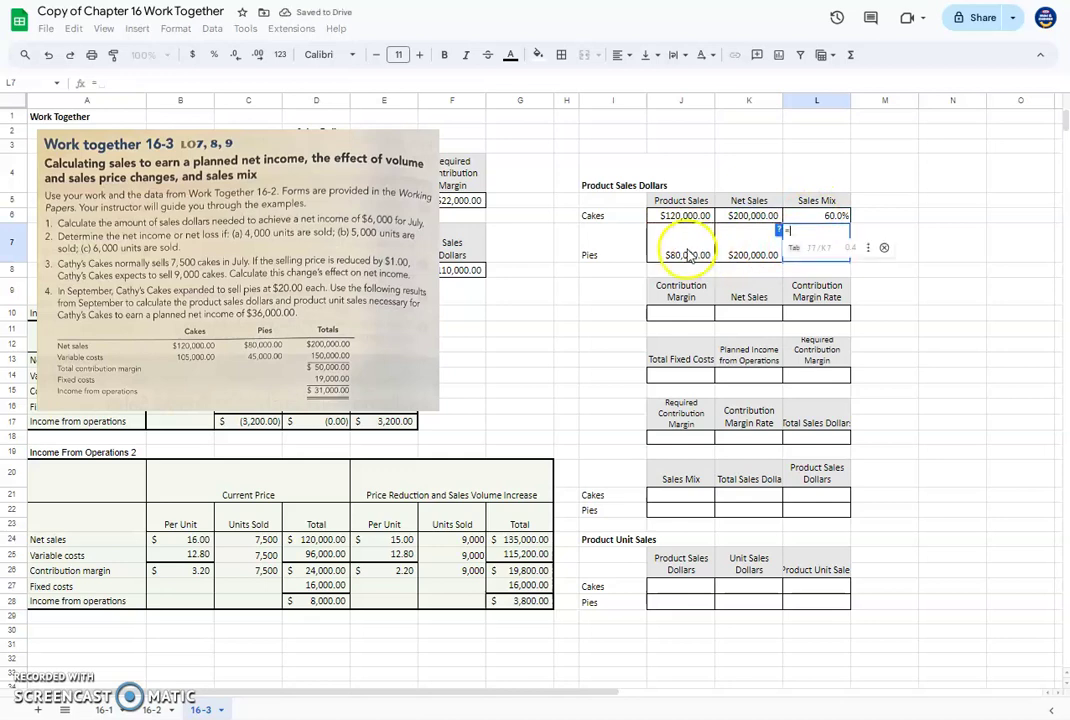
{"action": "type", "text": "/"}
{"action": "left_click", "coordinate": [747, 246]}
{"action": "key", "text": "Return"}
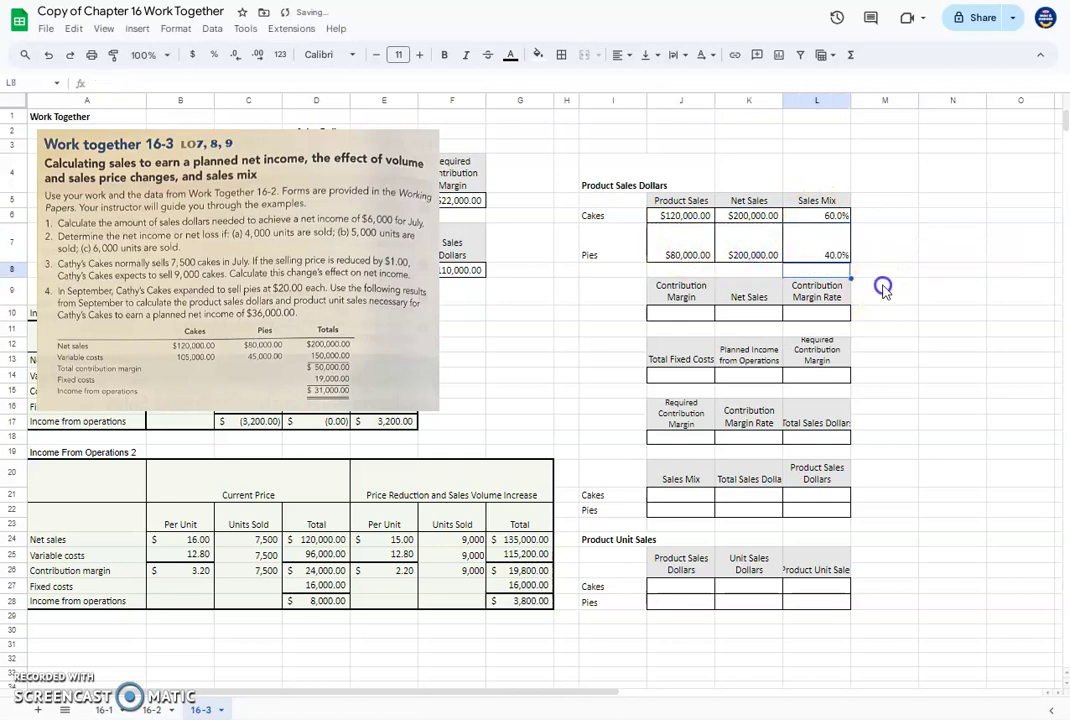
{"action": "left_click", "coordinate": [884, 290]}
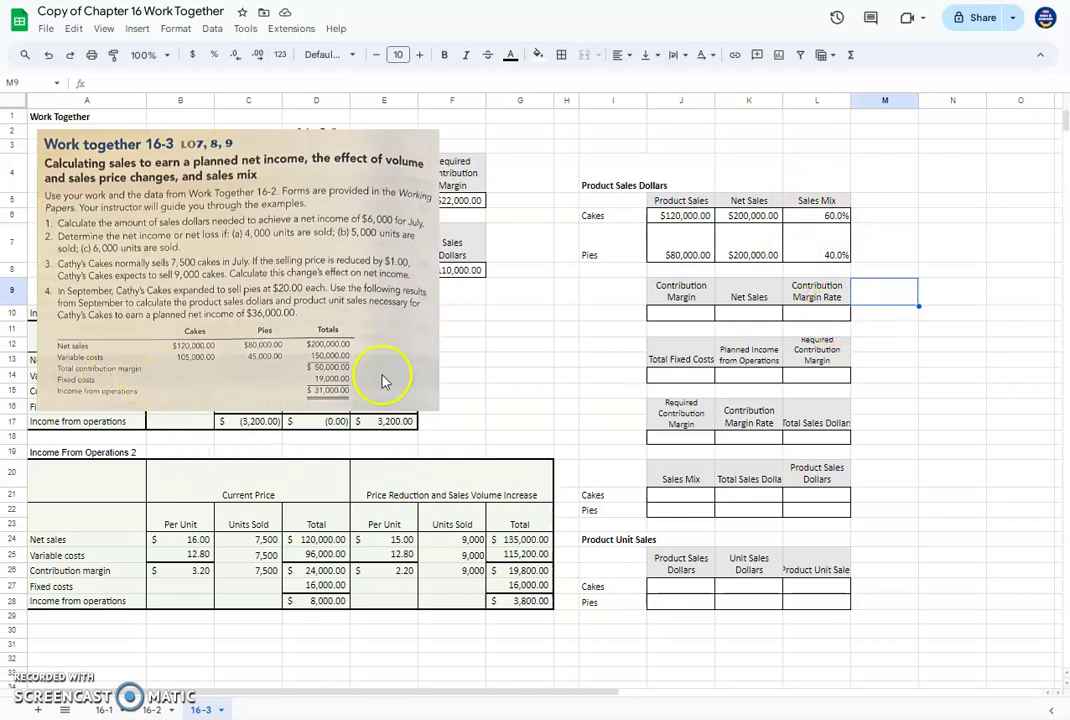
Step: Enter 50000 as the contribution margin in J10 and link net sales in K10 to K7
{"action": "left_click", "coordinate": [677, 316]}
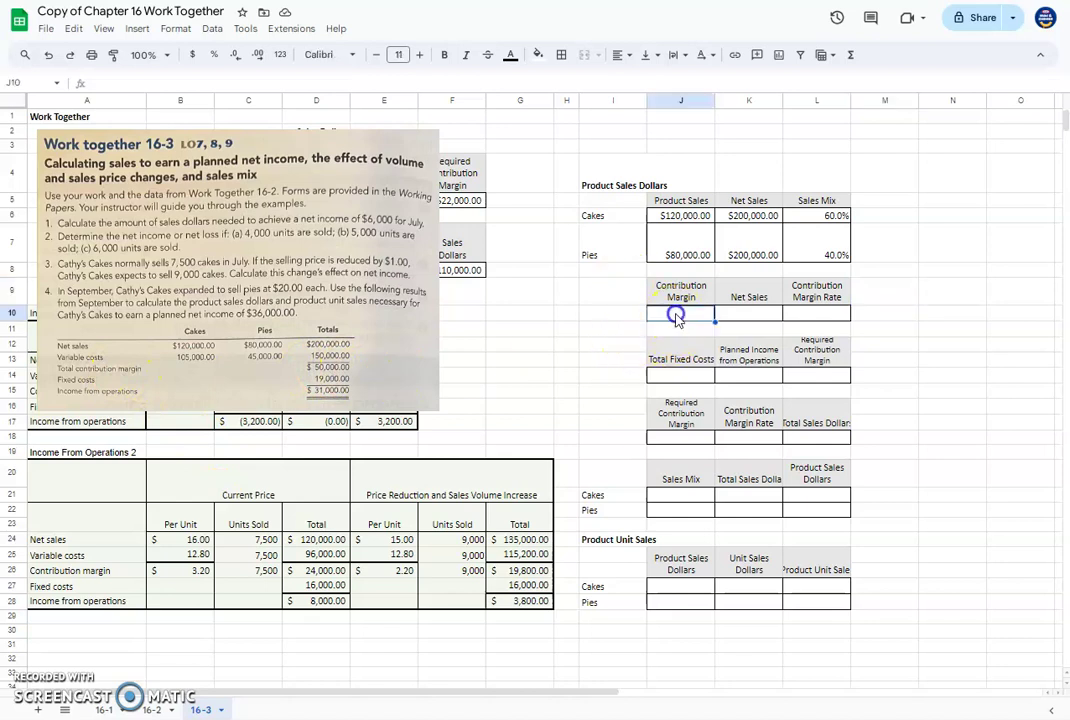
{"action": "type", "text": "50,"}
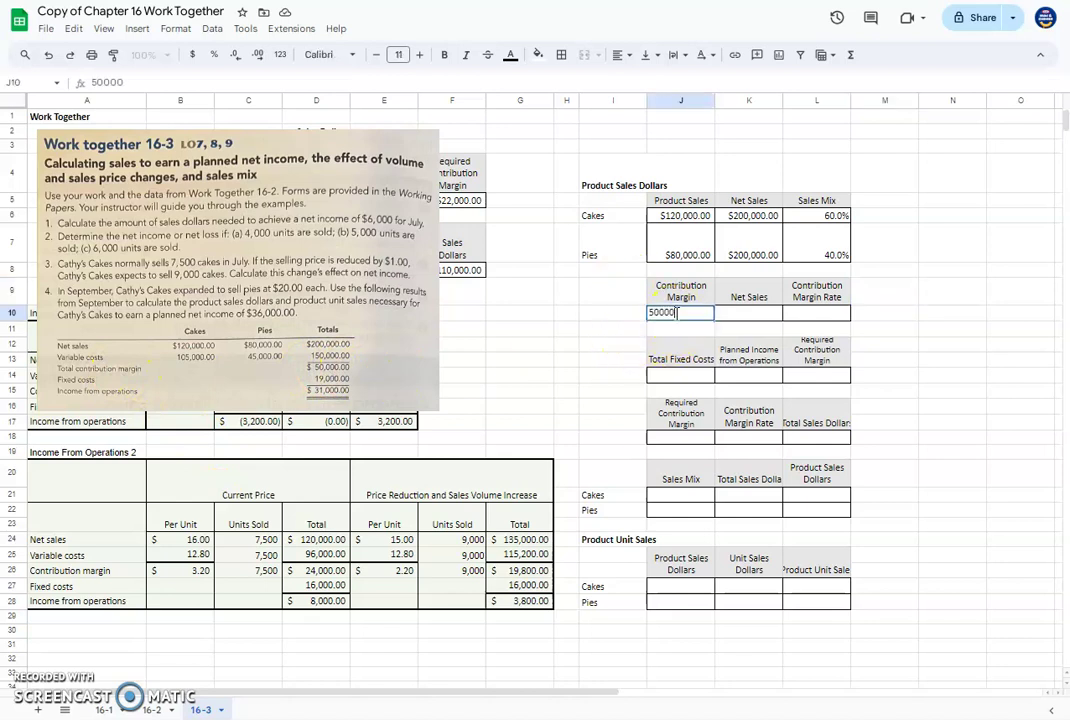
{"action": "type", "text": "000"}
{"action": "left_click", "coordinate": [748, 313]}
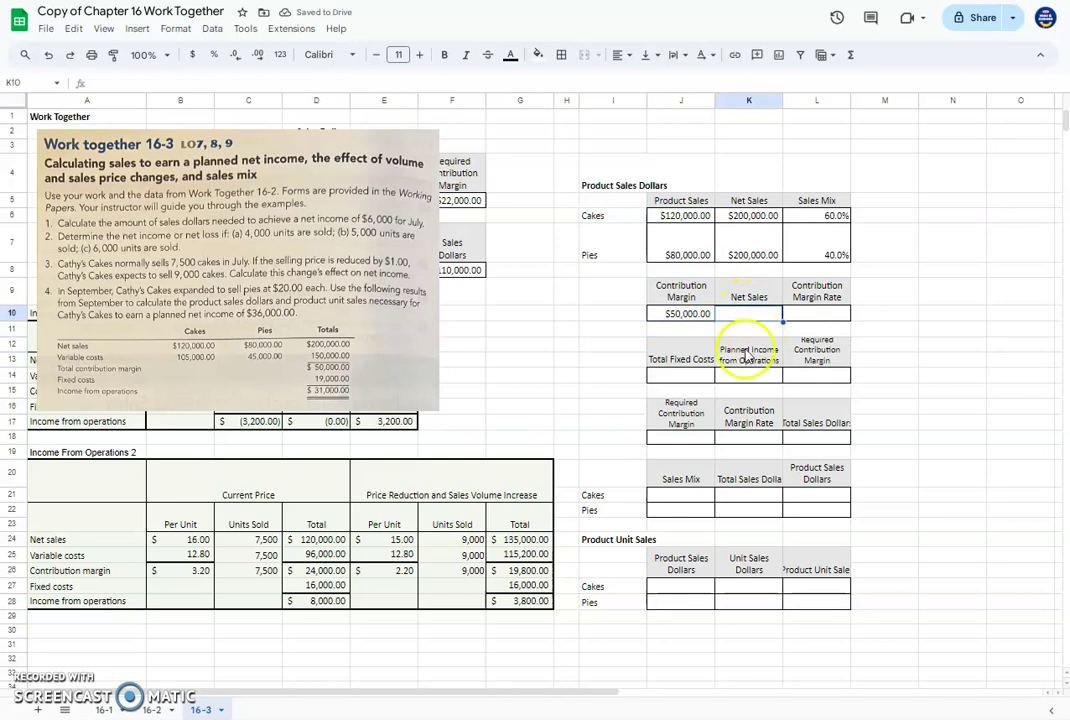
{"action": "type", "text": "="}
{"action": "left_click", "coordinate": [753, 248]}
{"action": "key", "text": "Return"}
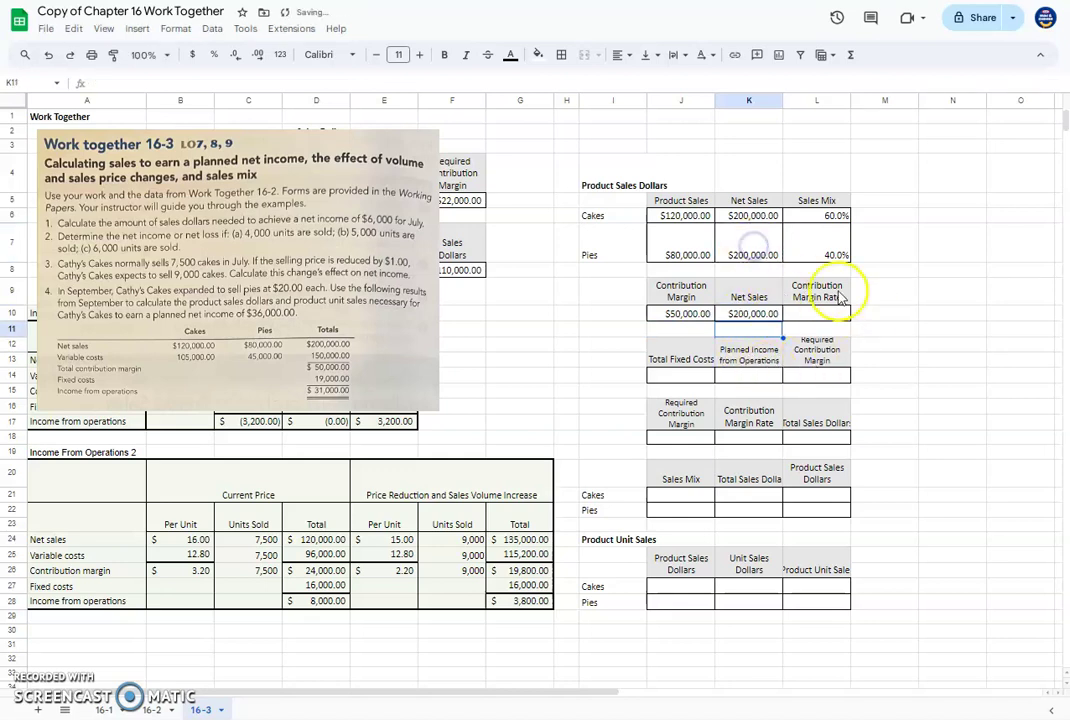
Step: Calculate the contribution margin rate in L10 as J10 divided by K10
{"action": "left_click", "coordinate": [831, 296]}
{"action": "left_click", "coordinate": [829, 313]}
{"action": "type", "text": "="}
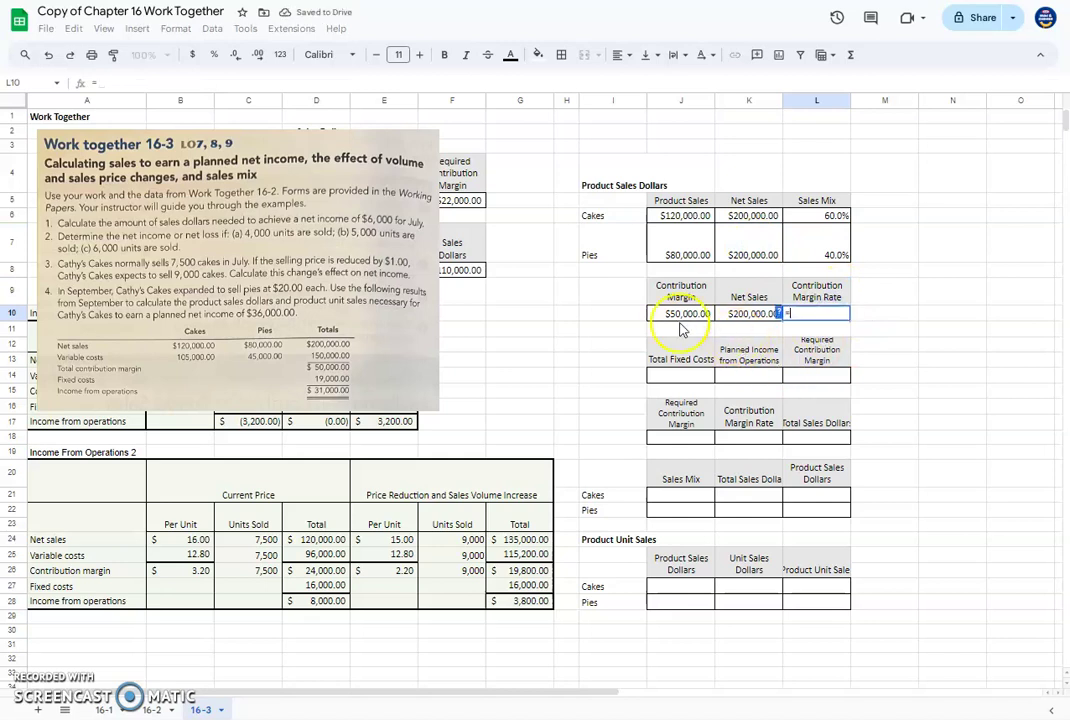
{"action": "left_click", "coordinate": [680, 313]}
{"action": "type", "text": "/"}
{"action": "left_click", "coordinate": [742, 314]}
{"action": "key", "text": "Return"}
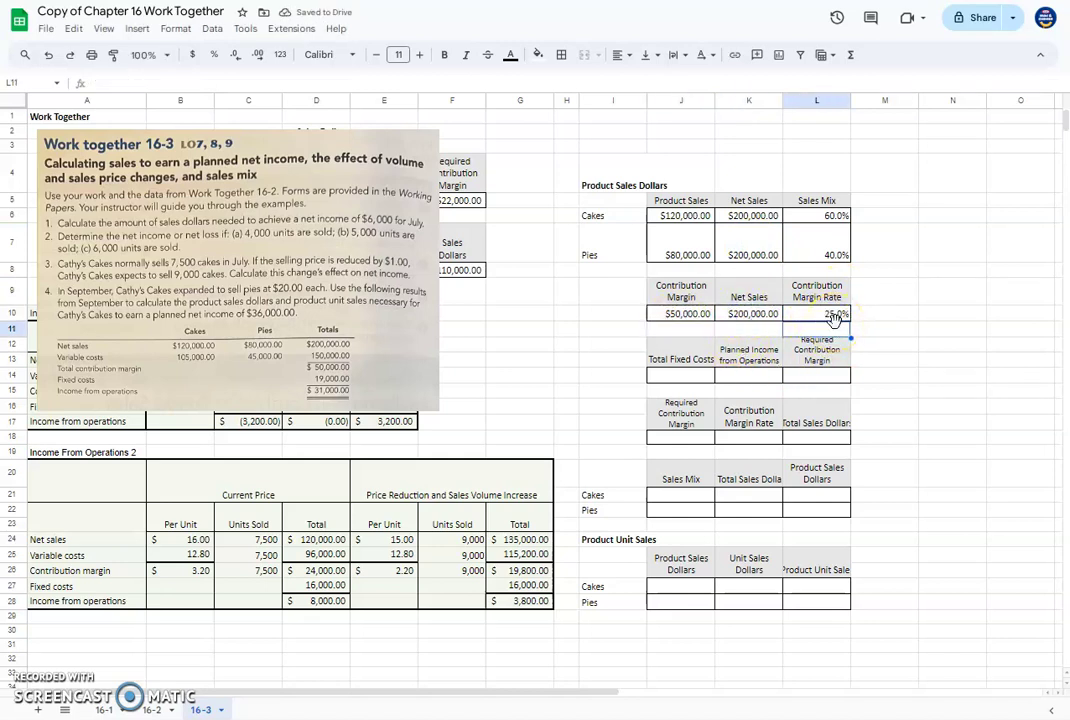
Step: Enter total fixed costs of 19000 in J14 and planned income from operations of 36000 in K14
{"action": "left_click", "coordinate": [688, 378]}
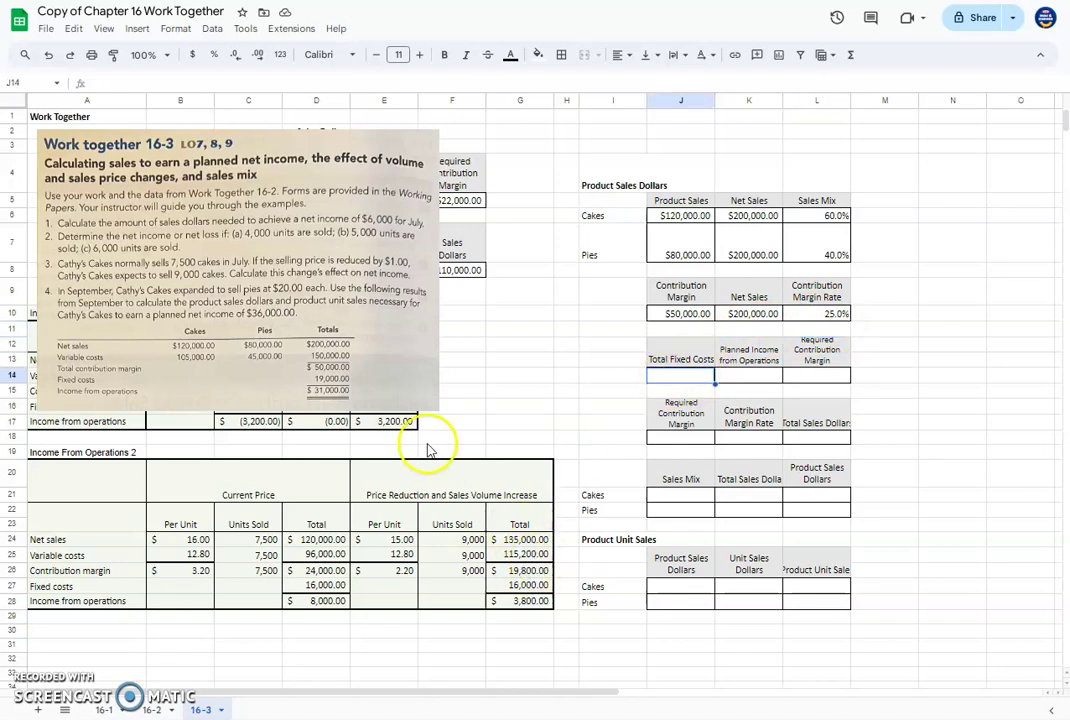
{"action": "left_click", "coordinate": [652, 377]}
{"action": "type", "text": "19000"}
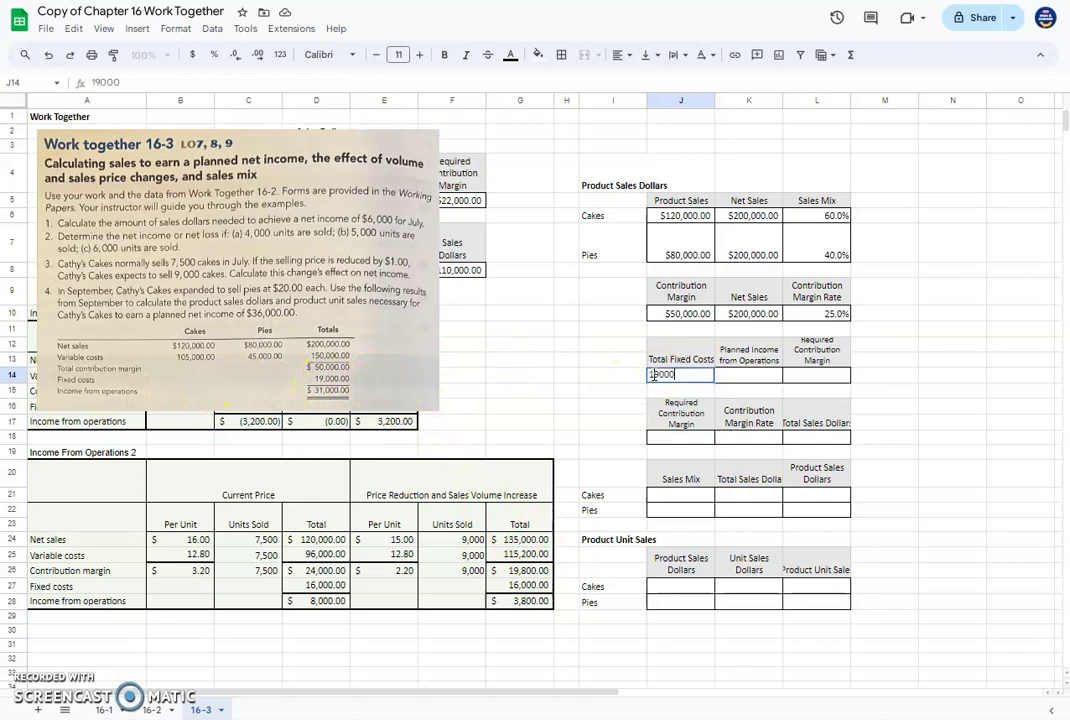
{"action": "key", "text": "Tab"}
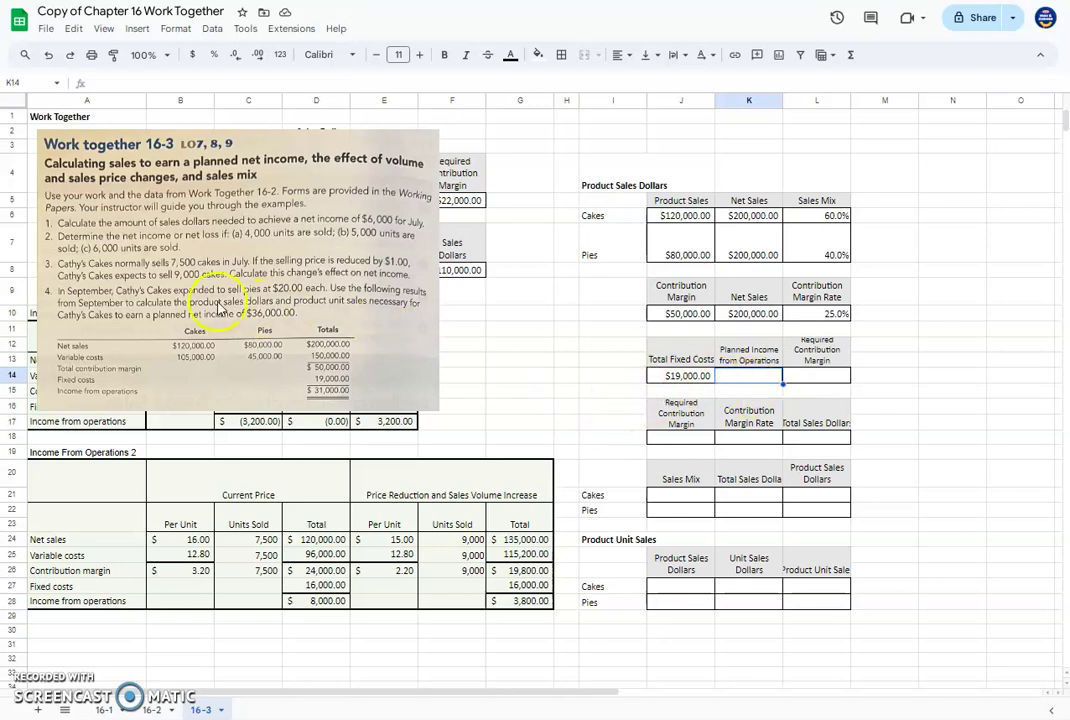
{"action": "left_click", "coordinate": [737, 380]}
{"action": "type", "text": "36,"}
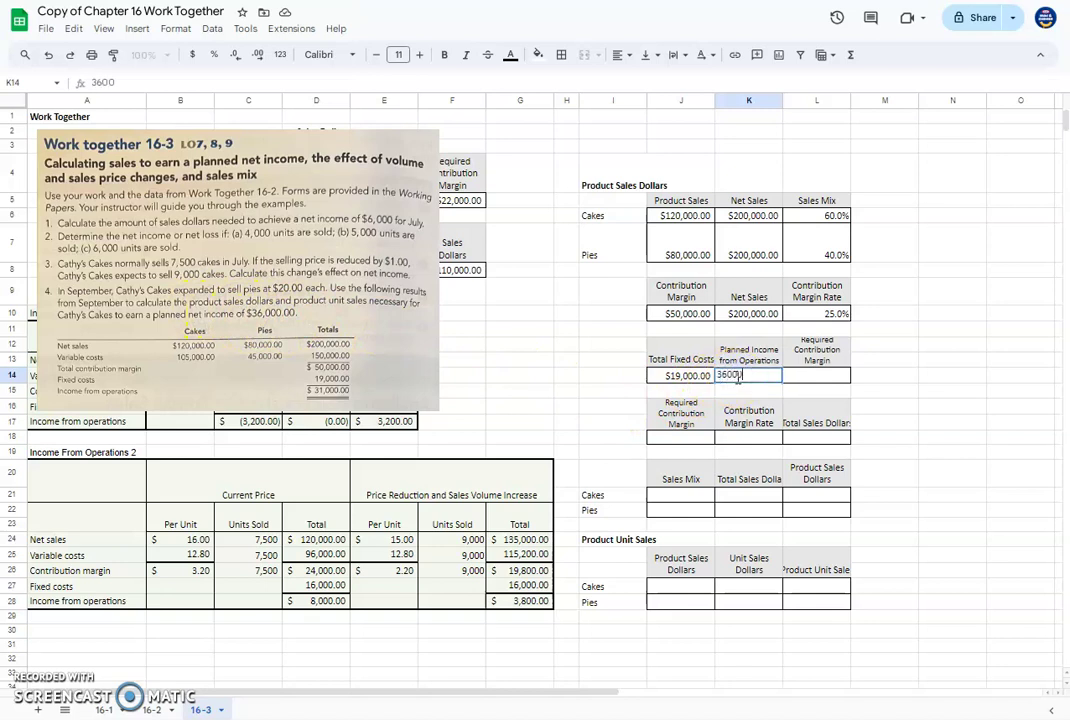
{"action": "type", "text": "000"}
{"action": "key", "text": "Tab"}
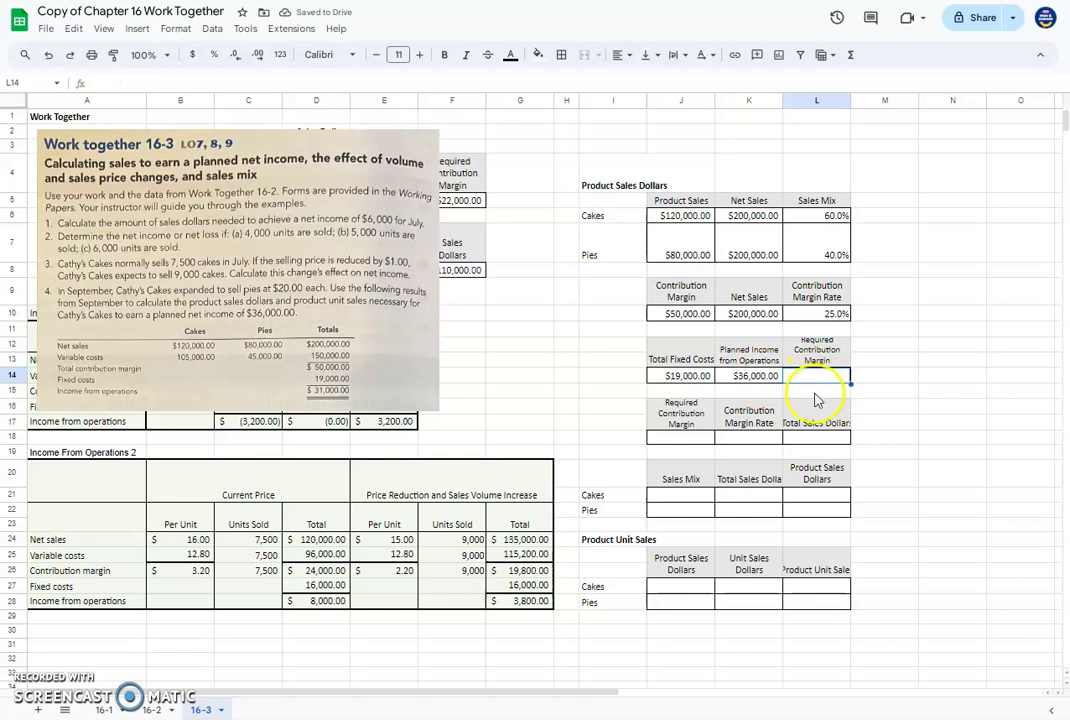
Step: Calculate the required contribution margin in L14 as J14 plus K14
{"action": "type", "text": "="}
{"action": "left_click", "coordinate": [680, 376]}
{"action": "type", "text": "+"}
{"action": "left_click", "coordinate": [727, 385]}
{"action": "key", "text": "Return"}
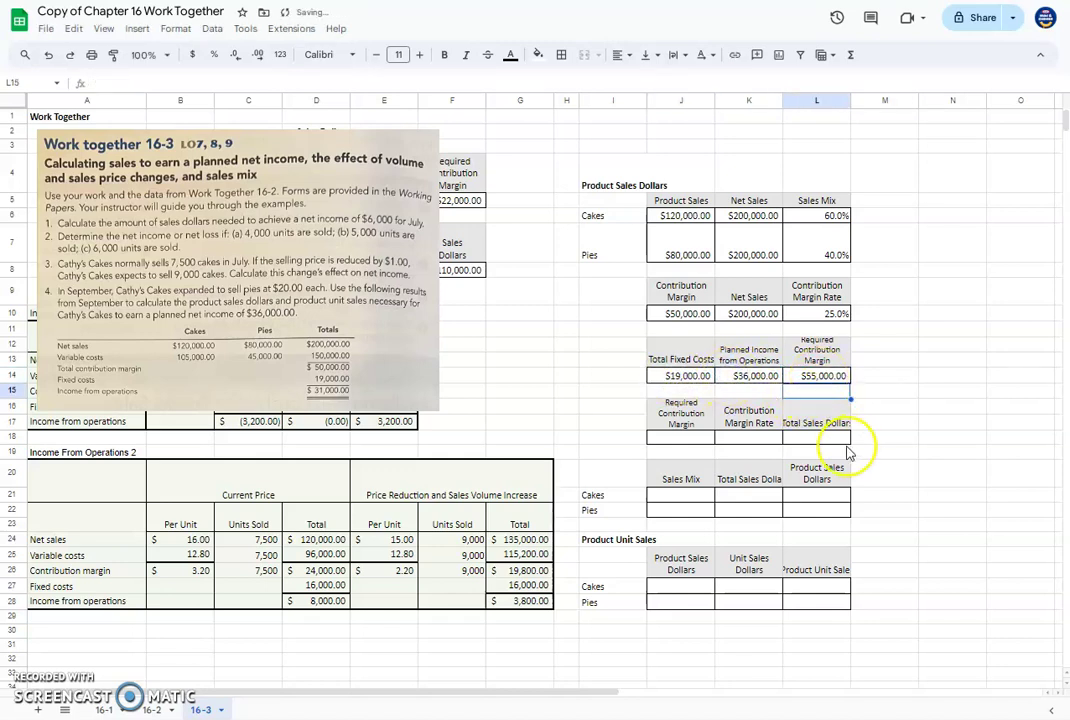
Step: Link the required contribution margin in J18 to L14 and the contribution margin rate in K18 to L10
{"action": "scroll", "coordinate": [755, 433], "scroll_direction": "down", "scroll_amount": 2}
{"action": "left_click", "coordinate": [694, 357]}
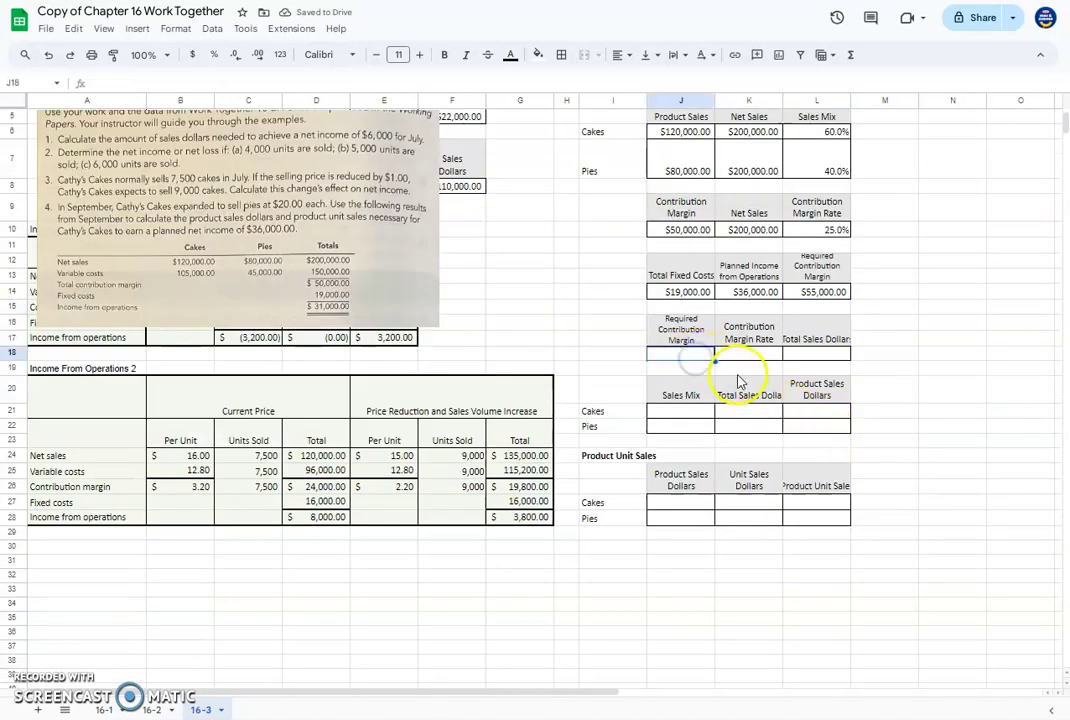
{"action": "type", "text": "="}
{"action": "left_click", "coordinate": [817, 292]}
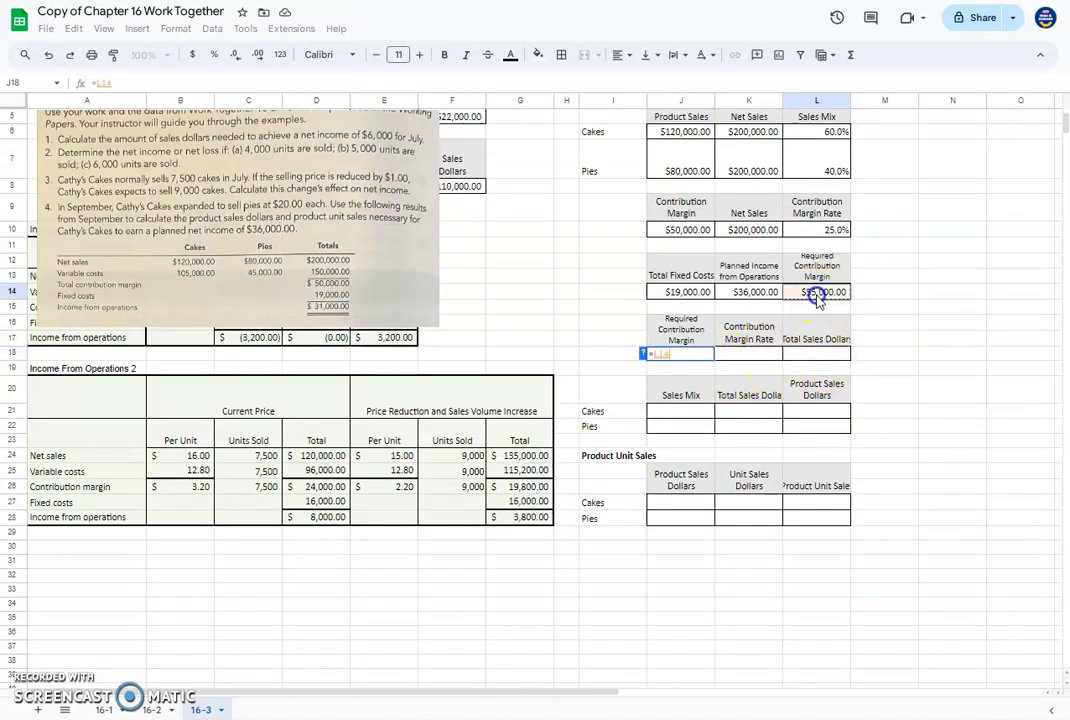
{"action": "key", "text": "Return"}
{"action": "left_click", "coordinate": [740, 350]}
{"action": "type", "text": "="}
{"action": "left_click", "coordinate": [815, 229]}
{"action": "key", "text": "Return"}
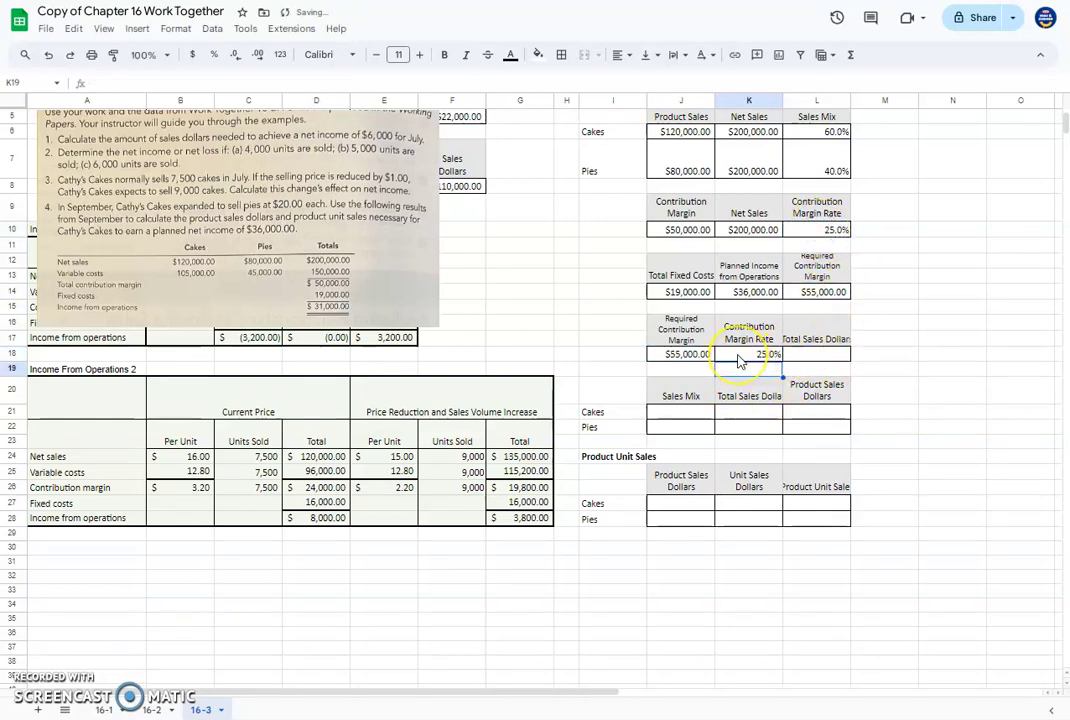
Step: Calculate total sales dollars in L18 as required contribution margin J18 divided by contribution margin rate K18
{"action": "left_click", "coordinate": [832, 355]}
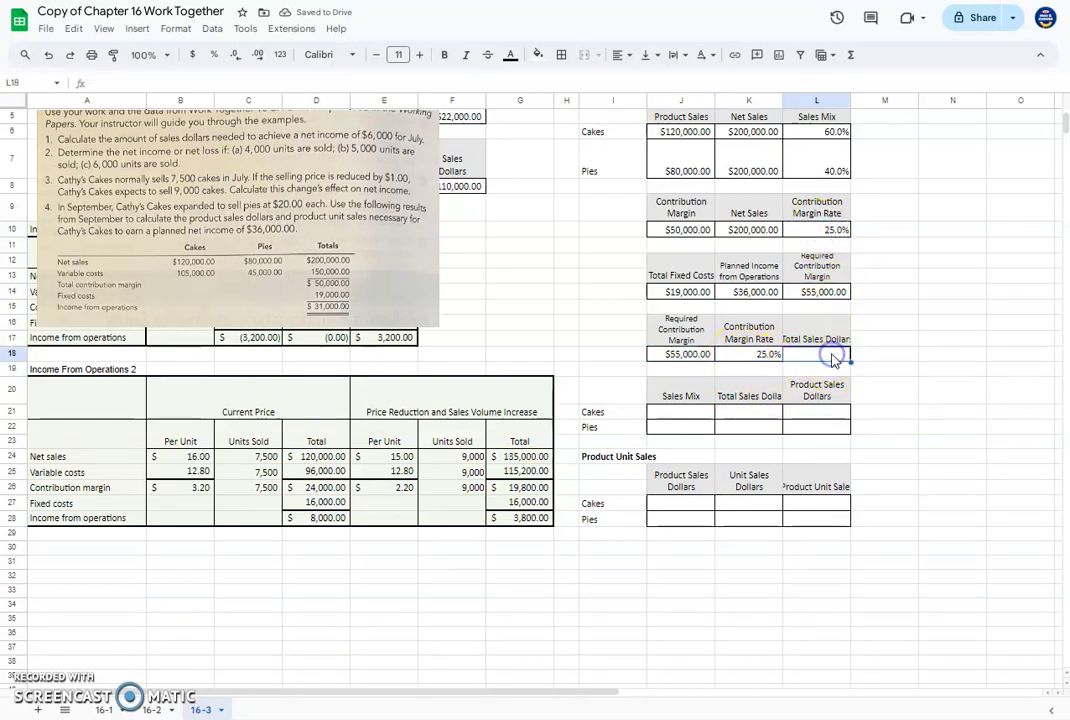
{"action": "type", "text": "="}
{"action": "left_click", "coordinate": [688, 354]}
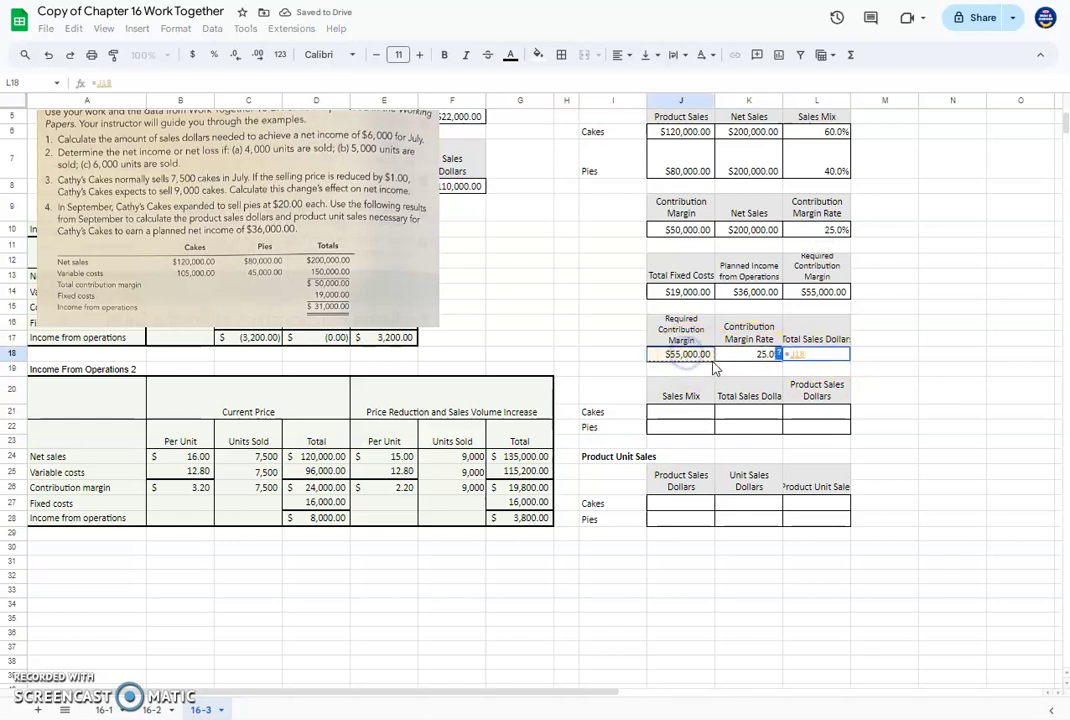
{"action": "type", "text": "/"}
{"action": "left_click", "coordinate": [766, 354]}
{"action": "key", "text": "Return"}
{"action": "left_click", "coordinate": [805, 357]}
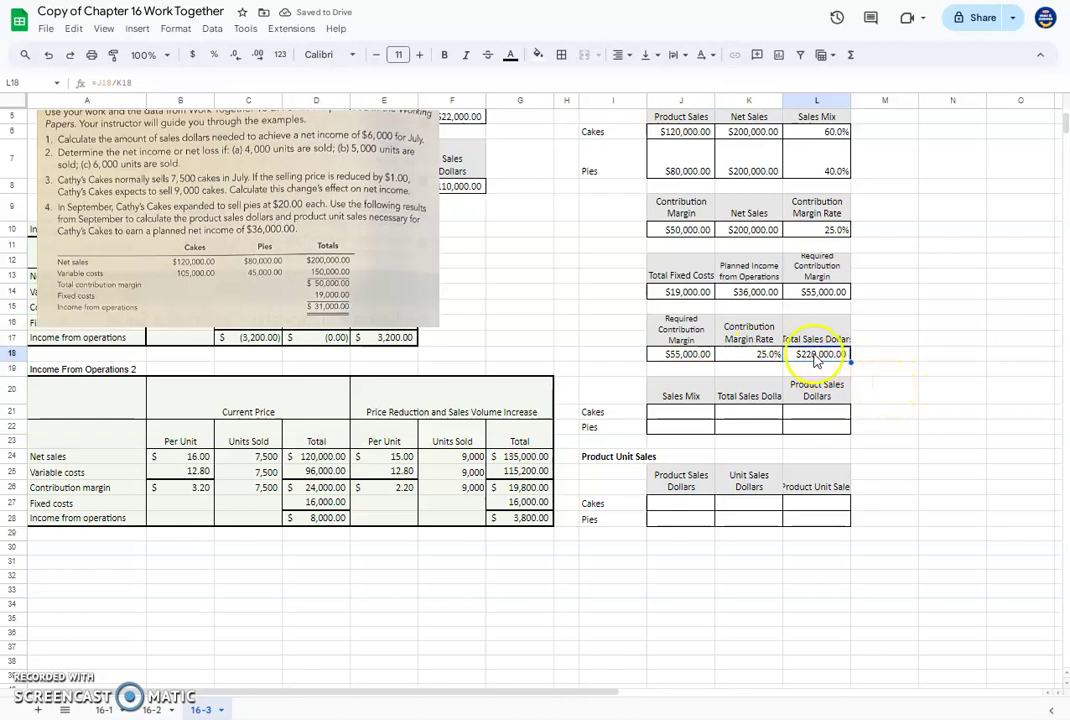
Step: Link the cakes sales mix in J21 to L6 and the pies sales mix in J22 to L7
{"action": "left_click", "coordinate": [689, 414]}
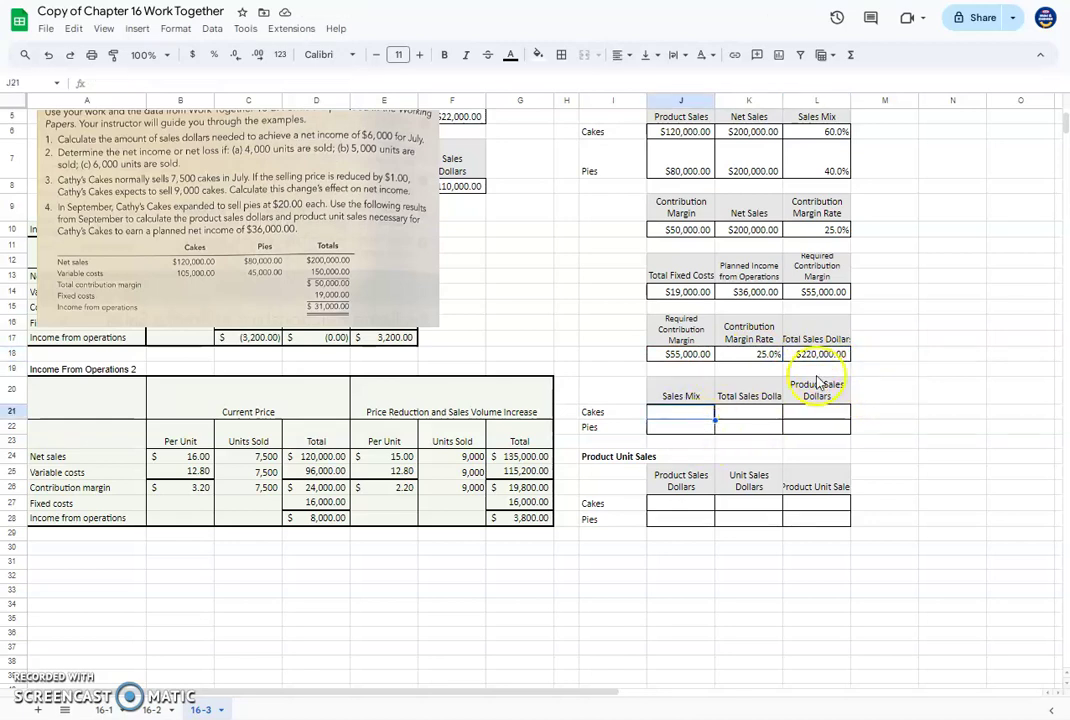
{"action": "type", "text": "="}
{"action": "left_click", "coordinate": [820, 131]}
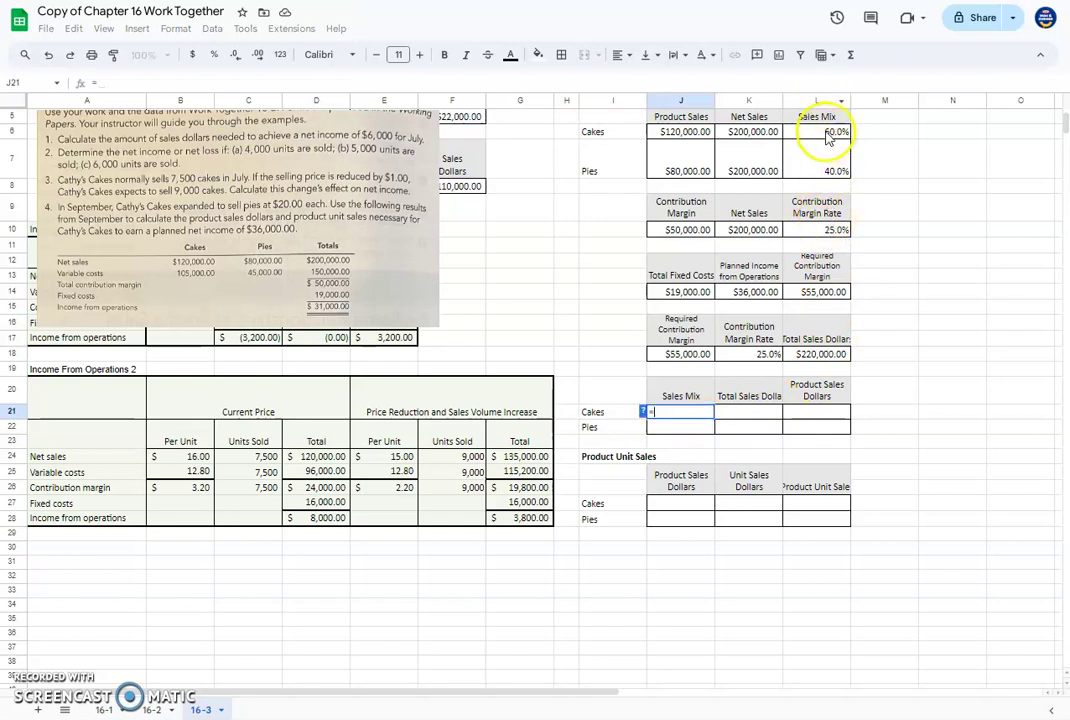
{"action": "key", "text": "Return"}
{"action": "type", "text": "="}
{"action": "left_click", "coordinate": [831, 170]}
{"action": "key", "text": "Return"}
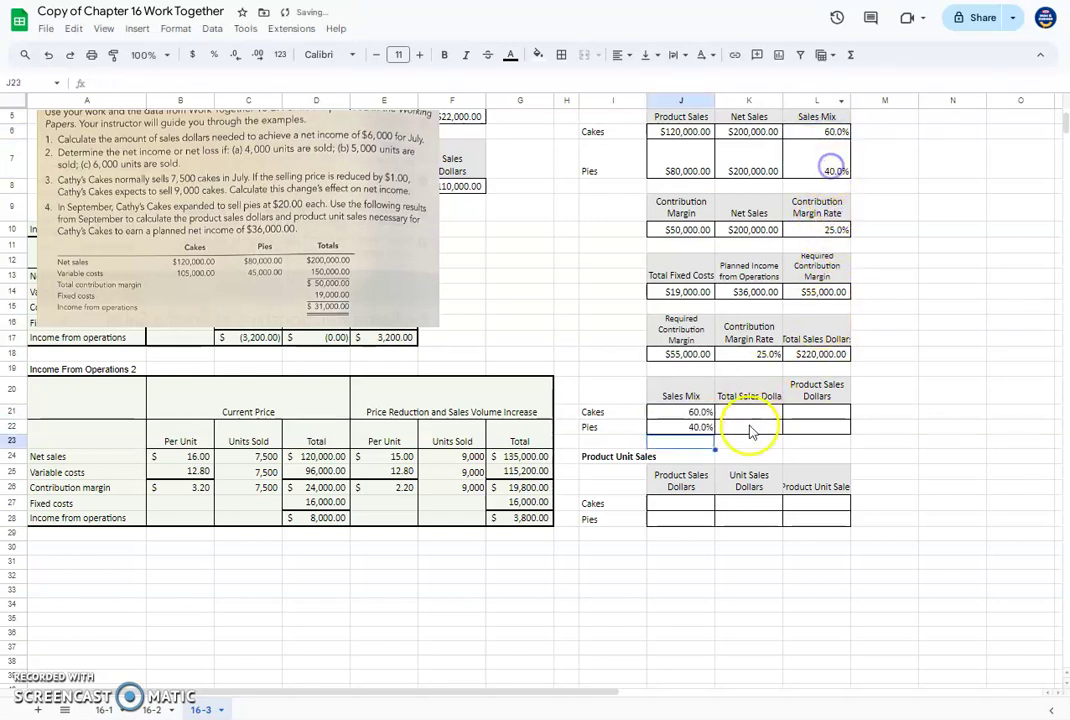
Step: Link total sales dollars for cakes in K21 and pies in K22 to L18
{"action": "left_click", "coordinate": [752, 413]}
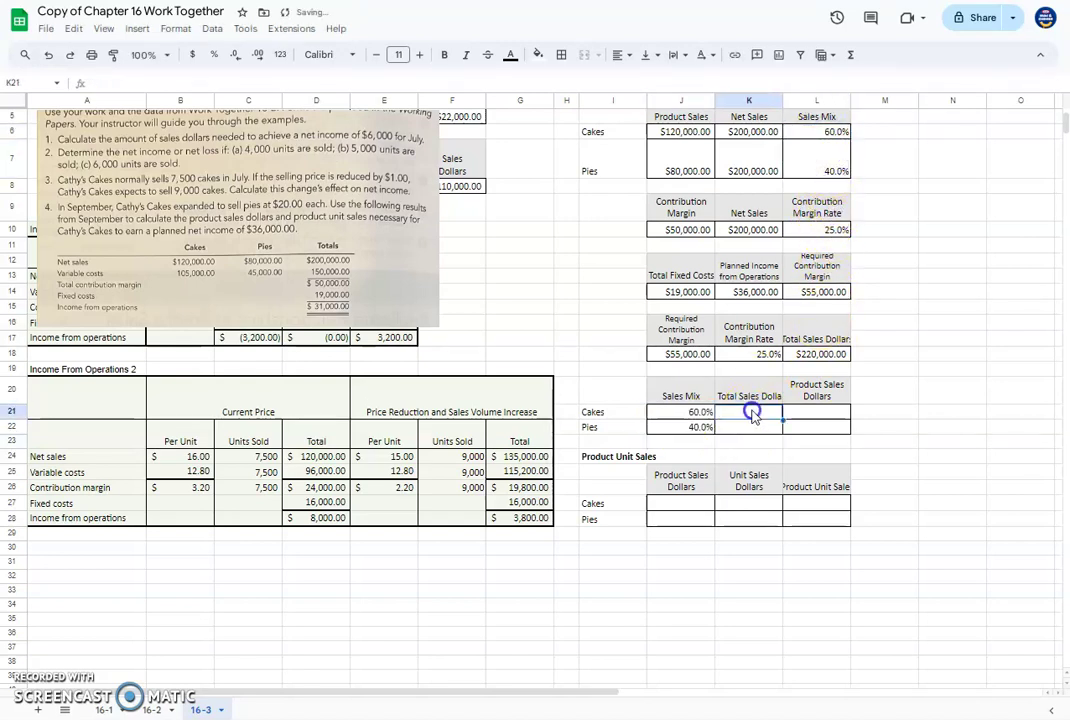
{"action": "type", "text": "="}
{"action": "left_click", "coordinate": [815, 354]}
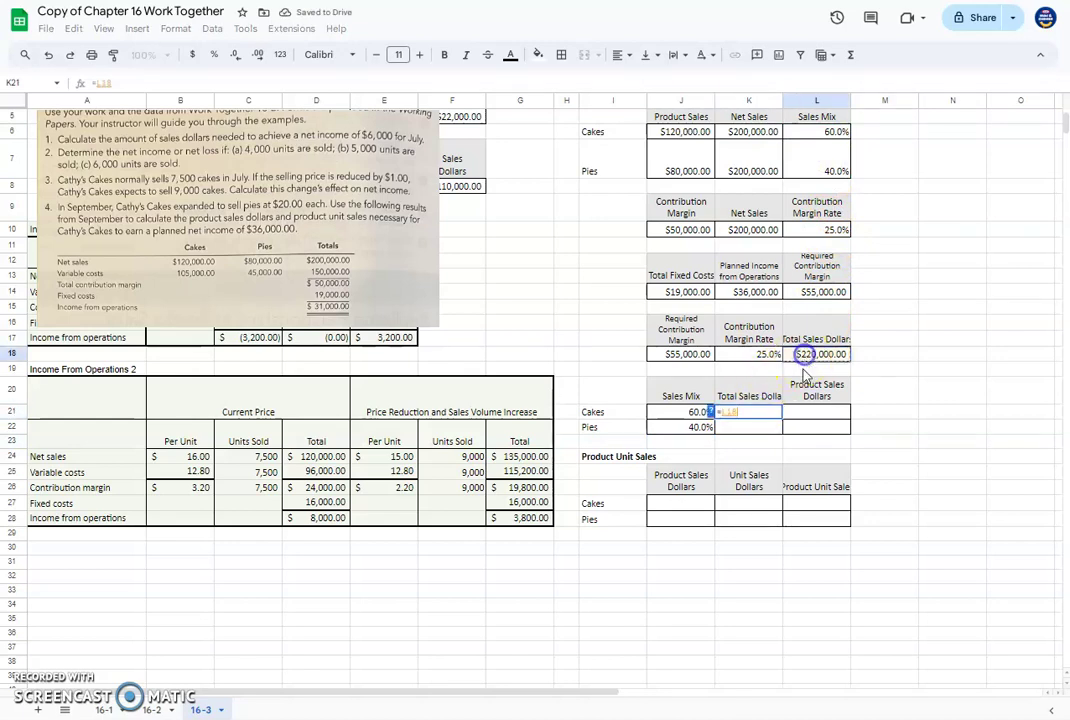
{"action": "key", "text": "Return"}
{"action": "left_click", "coordinate": [752, 428]}
{"action": "type", "text": "="}
{"action": "left_click", "coordinate": [788, 354]}
{"action": "key", "text": "Return"}
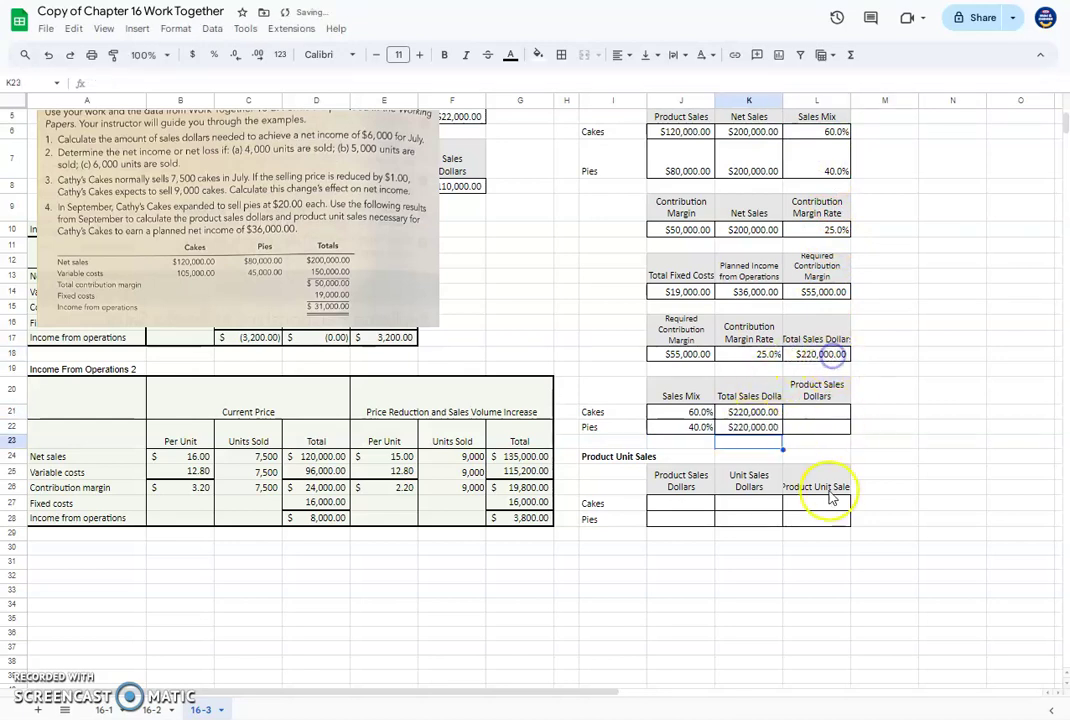
Step: Calculate the cakes product sales dollars in L21 as J21 times K21
{"action": "left_click", "coordinate": [831, 412]}
{"action": "type", "text": "="}
{"action": "left_click", "coordinate": [683, 411]}
{"action": "type", "text": "*"}
{"action": "left_click", "coordinate": [753, 412]}
{"action": "key", "text": "Return"}
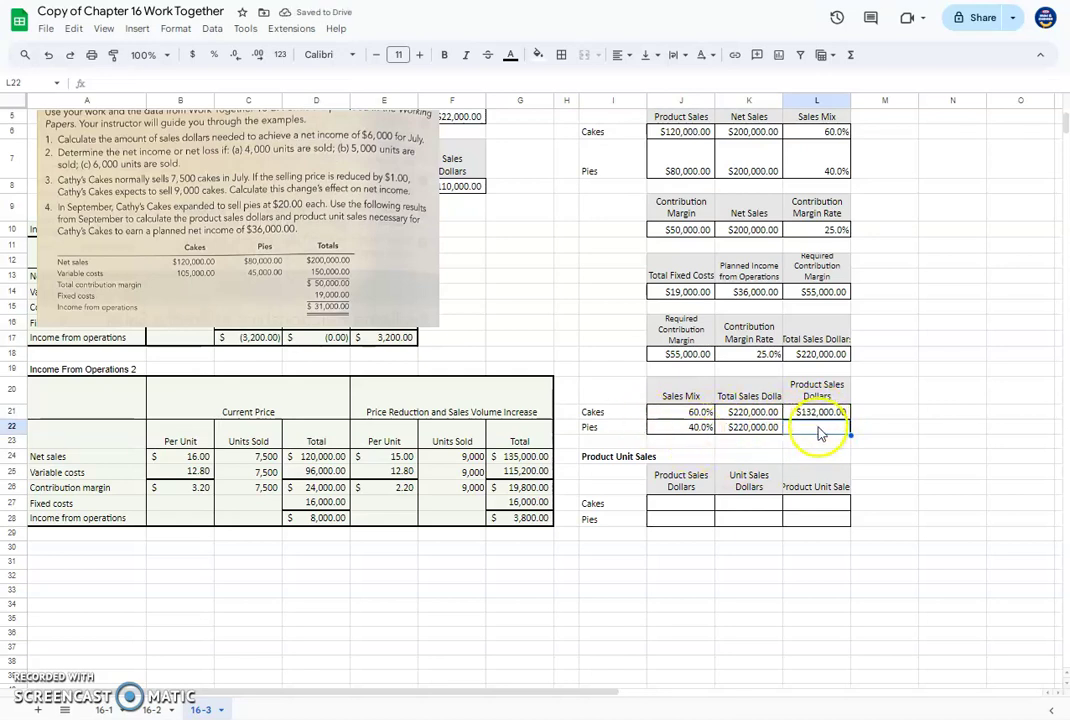
Step: Calculate the pies product sales dollars in L22 as J22 times K22
{"action": "type", "text": "="}
{"action": "left_click", "coordinate": [692, 427]}
{"action": "type", "text": "*"}
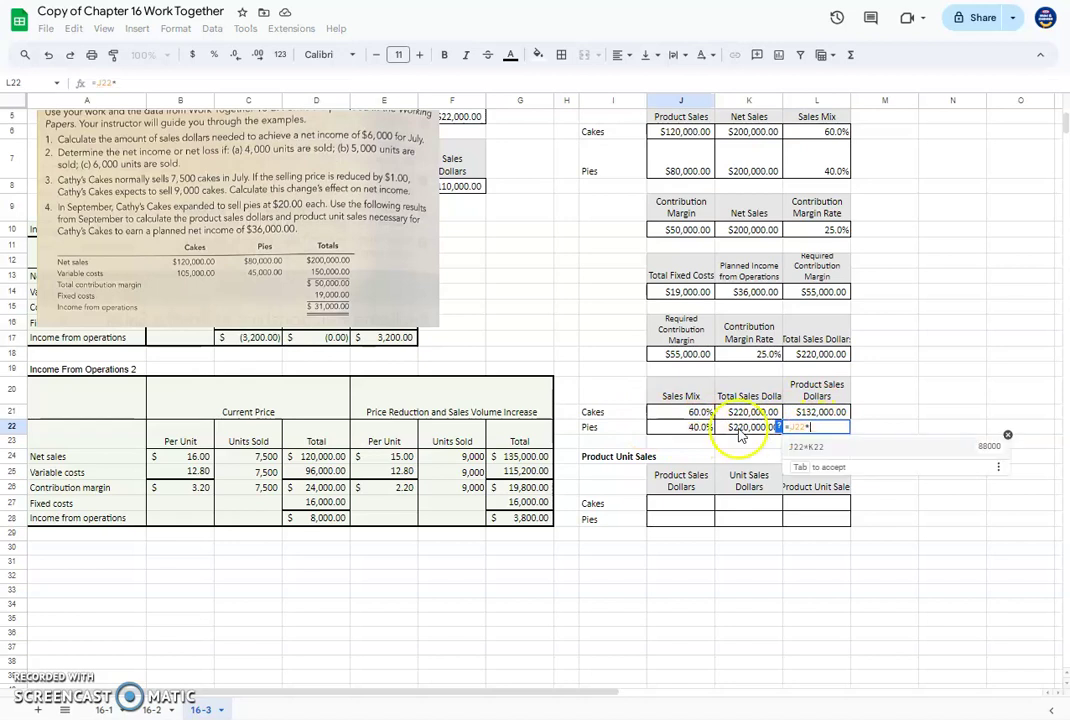
{"action": "left_click", "coordinate": [740, 430]}
{"action": "key", "text": "Return"}
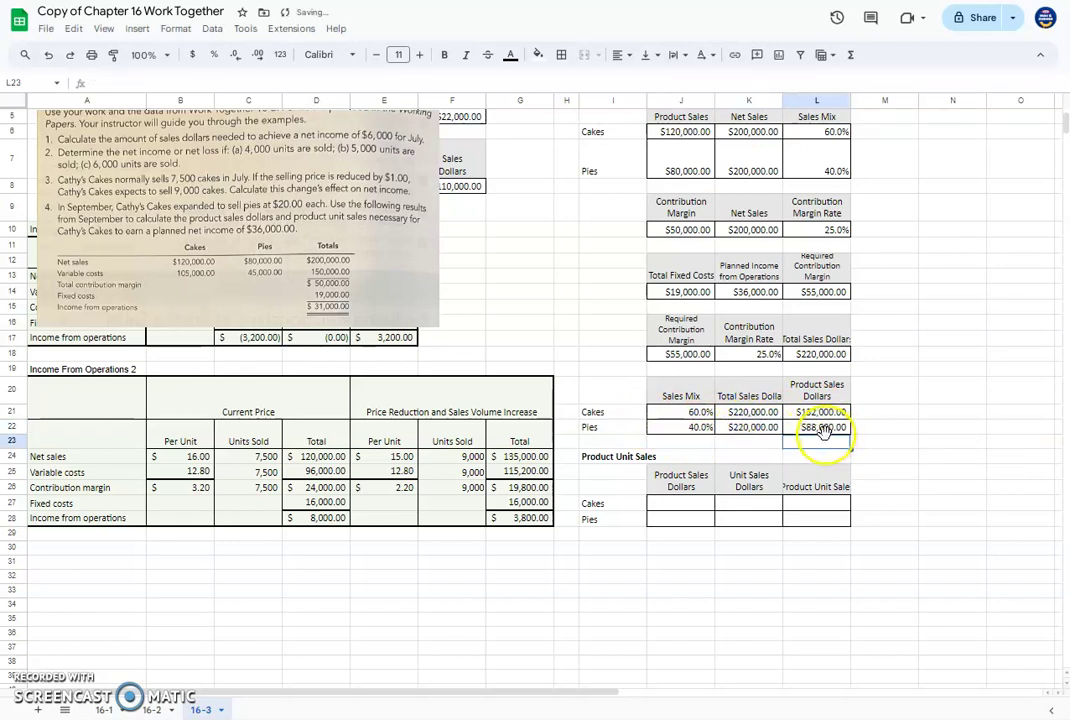
Step: Link product sales dollars in the Product Unit Sales table, setting J27 to L21 and J28 to L22
{"action": "scroll", "coordinate": [850, 435], "scroll_direction": "down", "scroll_amount": 3}
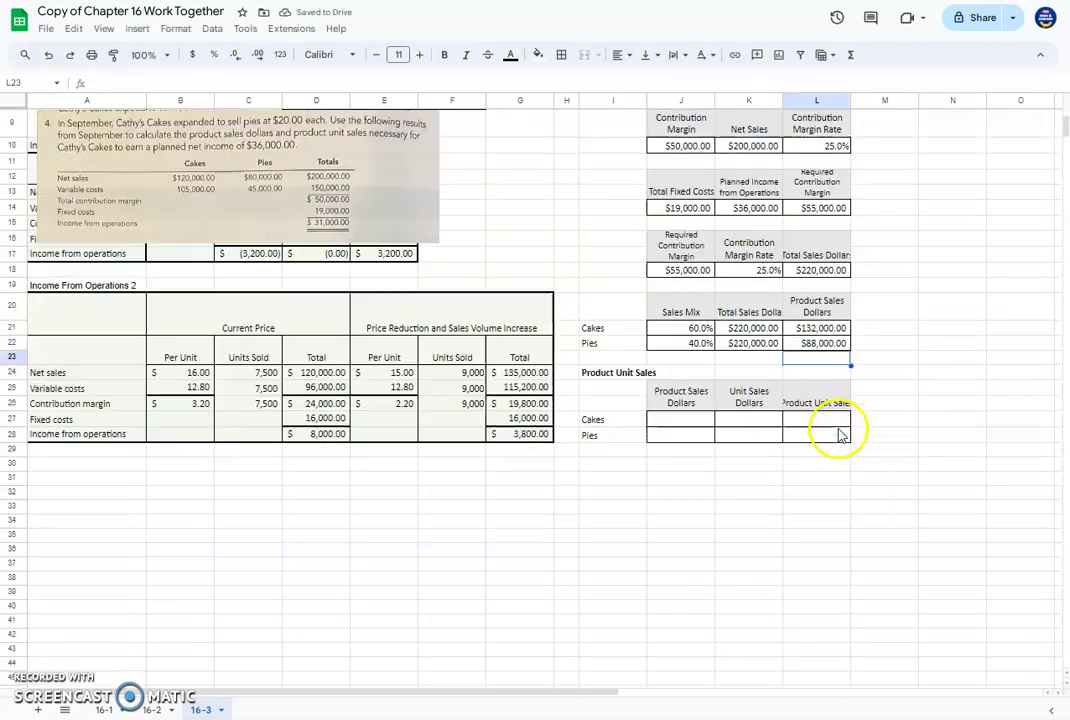
{"action": "left_click", "coordinate": [673, 340]}
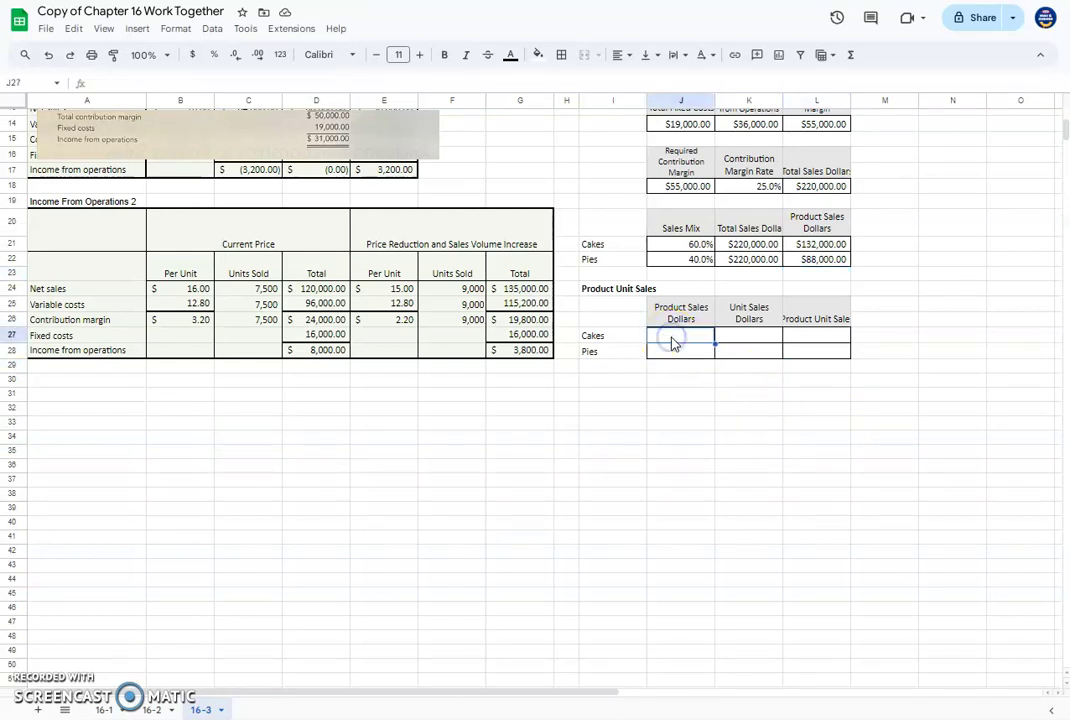
{"action": "type", "text": "="}
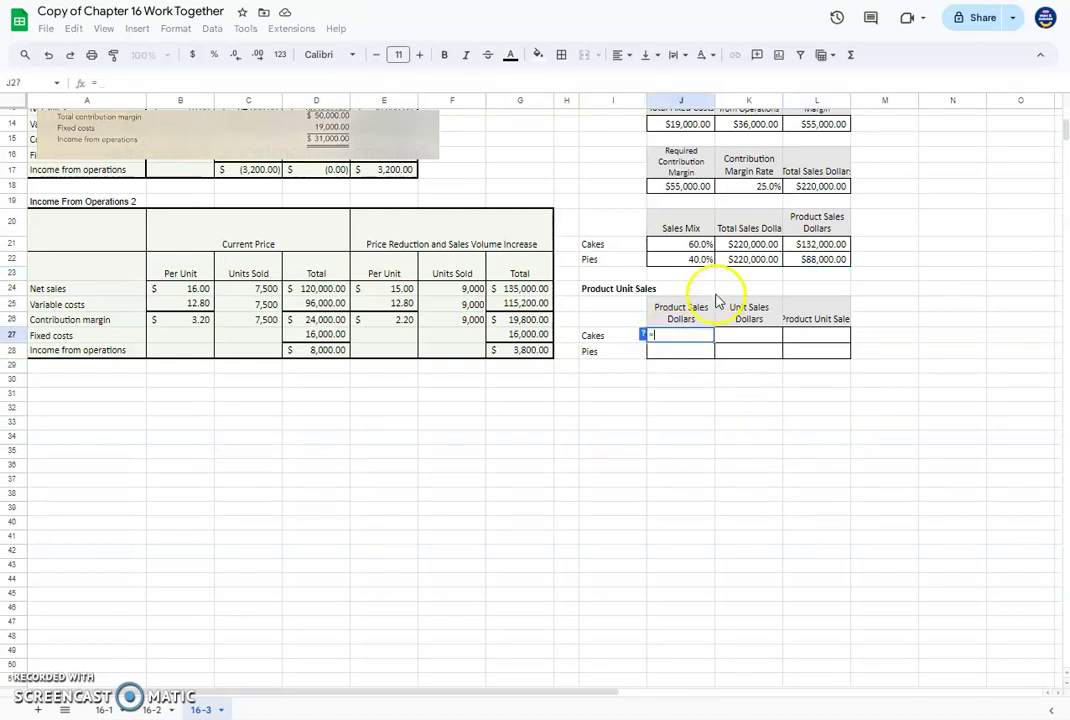
{"action": "left_click", "coordinate": [817, 244]}
{"action": "key", "text": "Return"}
{"action": "type", "text": "="}
{"action": "left_click", "coordinate": [817, 259]}
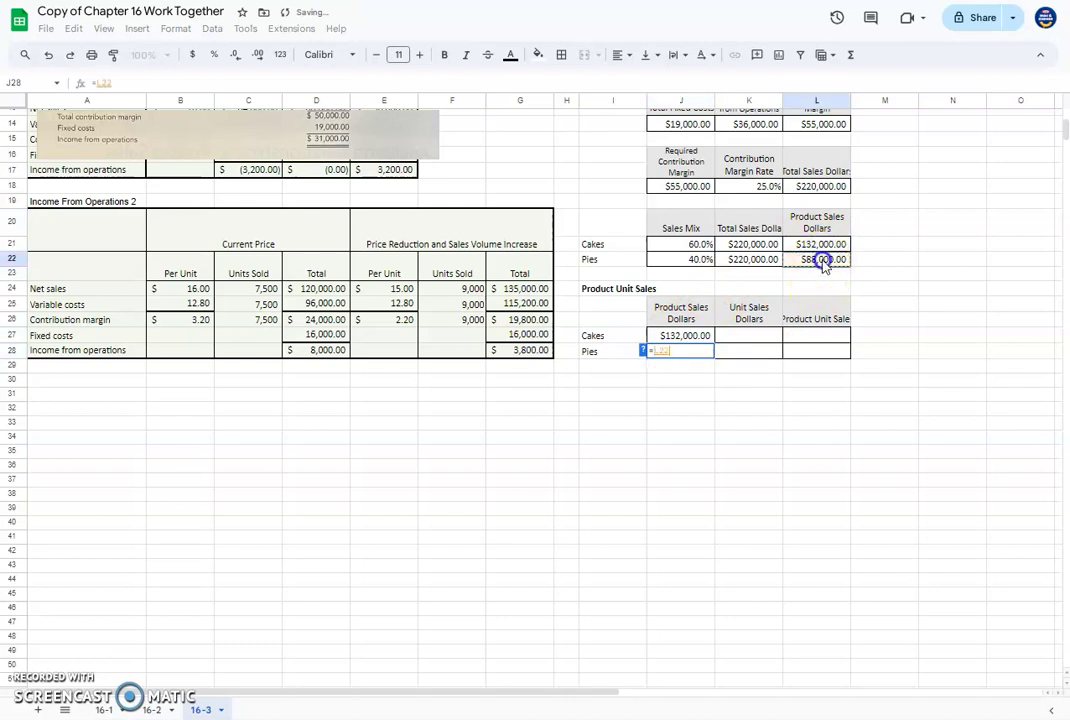
{"action": "key", "text": "Return"}
Step: Enter unit sales dollars of 16 for cakes in K27 and 20 for pies in K28
{"action": "left_click", "coordinate": [757, 338]}
{"action": "scroll", "coordinate": [757, 338], "scroll_direction": "up", "scroll_amount": 3}
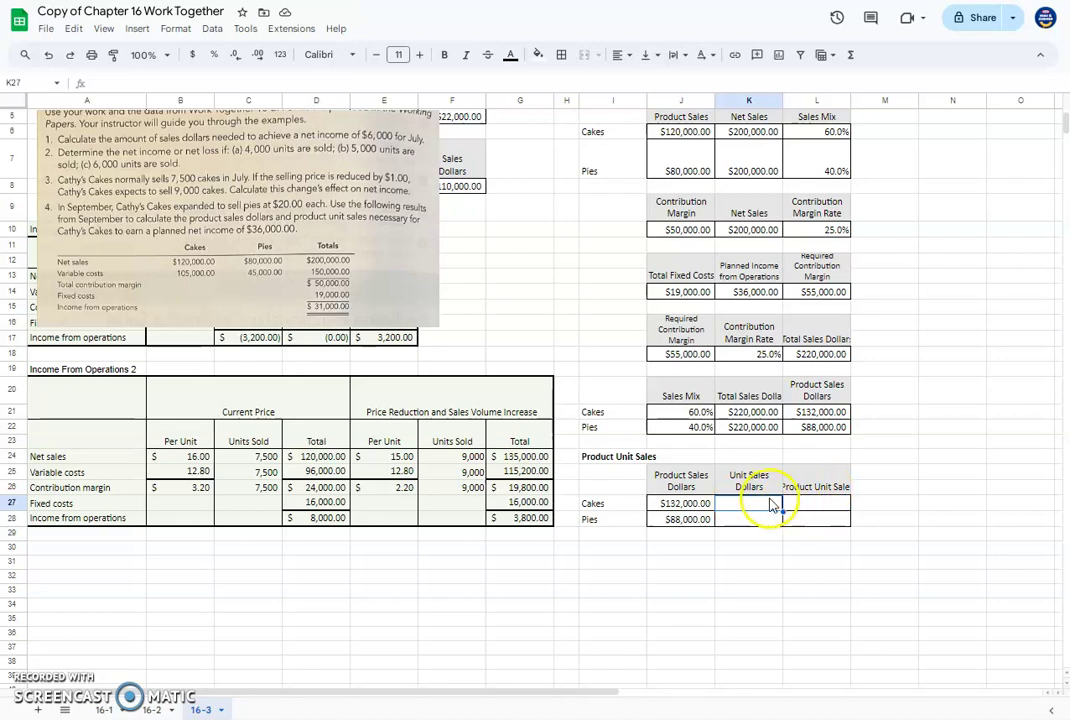
{"action": "scroll", "coordinate": [394, 282], "scroll_direction": "up", "scroll_amount": 2}
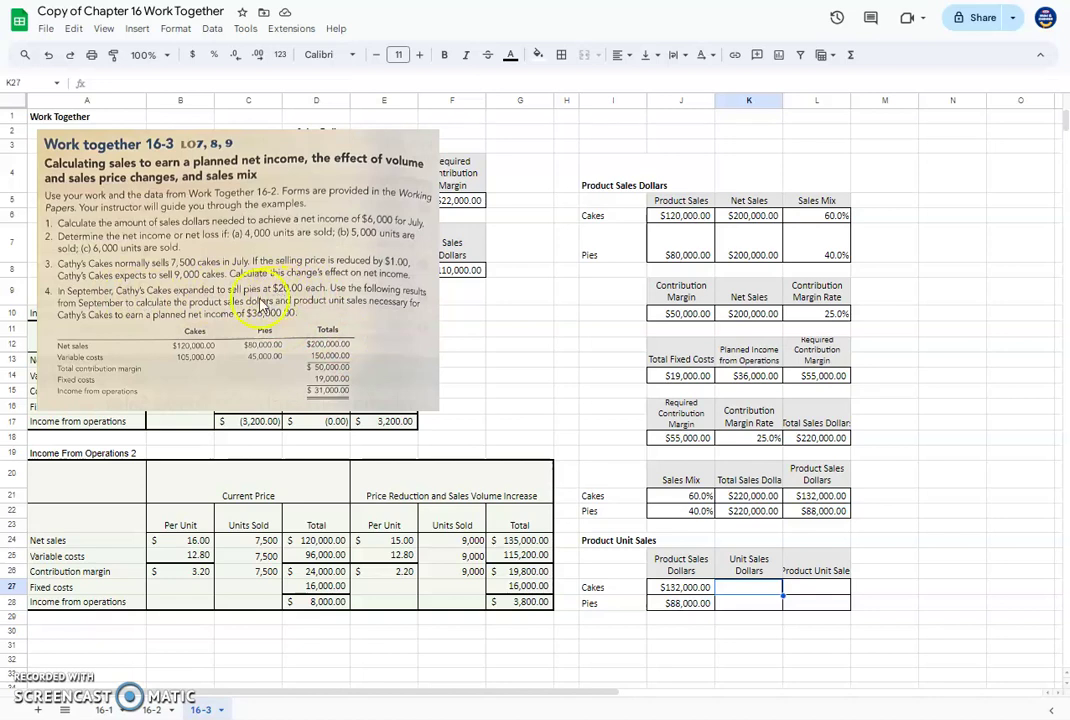
{"action": "left_click", "coordinate": [758, 589]}
{"action": "type", "text": "15"}
{"action": "key", "text": "Return"}
{"action": "type", "text": "20"}
Step: Calculate the cakes product unit sales in L27 as J27 divided by K27
{"action": "left_click", "coordinate": [792, 586]}
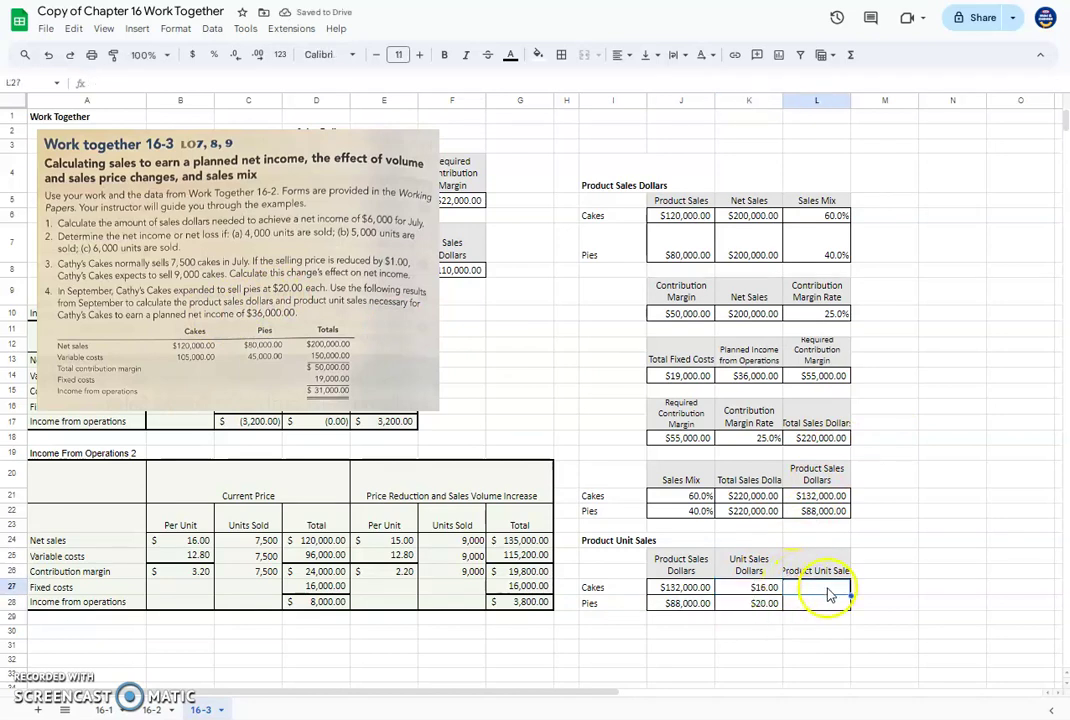
{"action": "type", "text": "="}
{"action": "left_click", "coordinate": [680, 587]}
{"action": "type", "text": "/"}
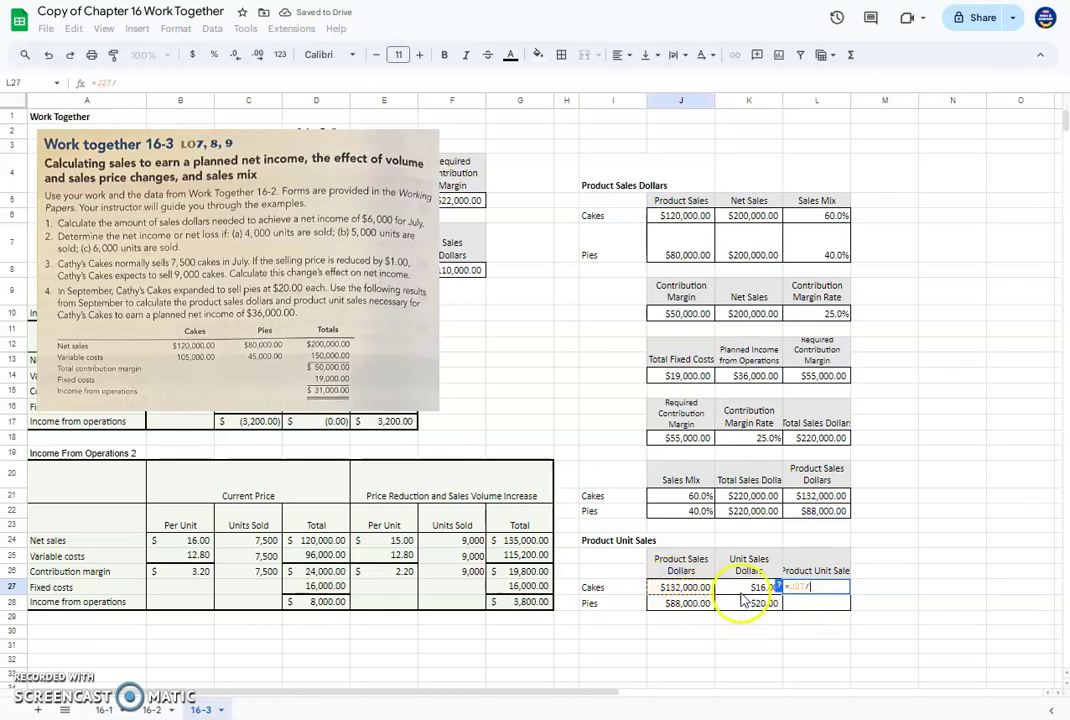
{"action": "left_click", "coordinate": [748, 589]}
{"action": "key", "text": "Return"}
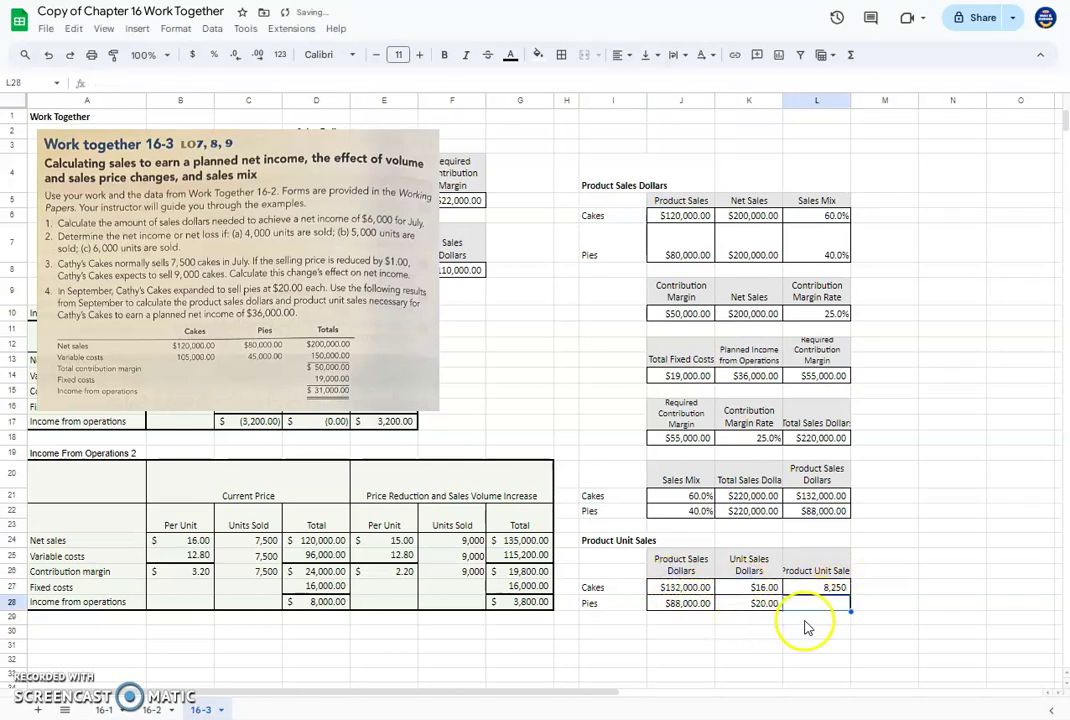
Step: Calculate the pies product unit sales in L28 as J28 divided by K28
{"action": "type", "text": "="}
{"action": "left_click", "coordinate": [705, 602]}
{"action": "type", "text": "/"}
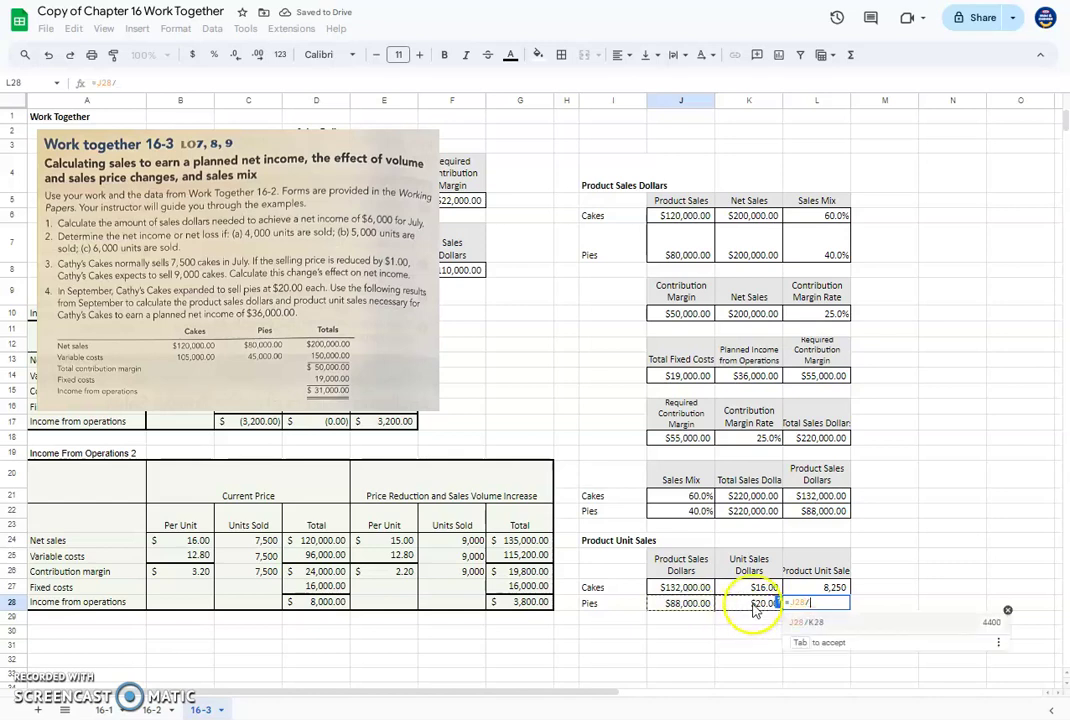
{"action": "left_click", "coordinate": [750, 603]}
{"action": "key", "text": "Return"}
{"action": "left_click", "coordinate": [815, 630]}
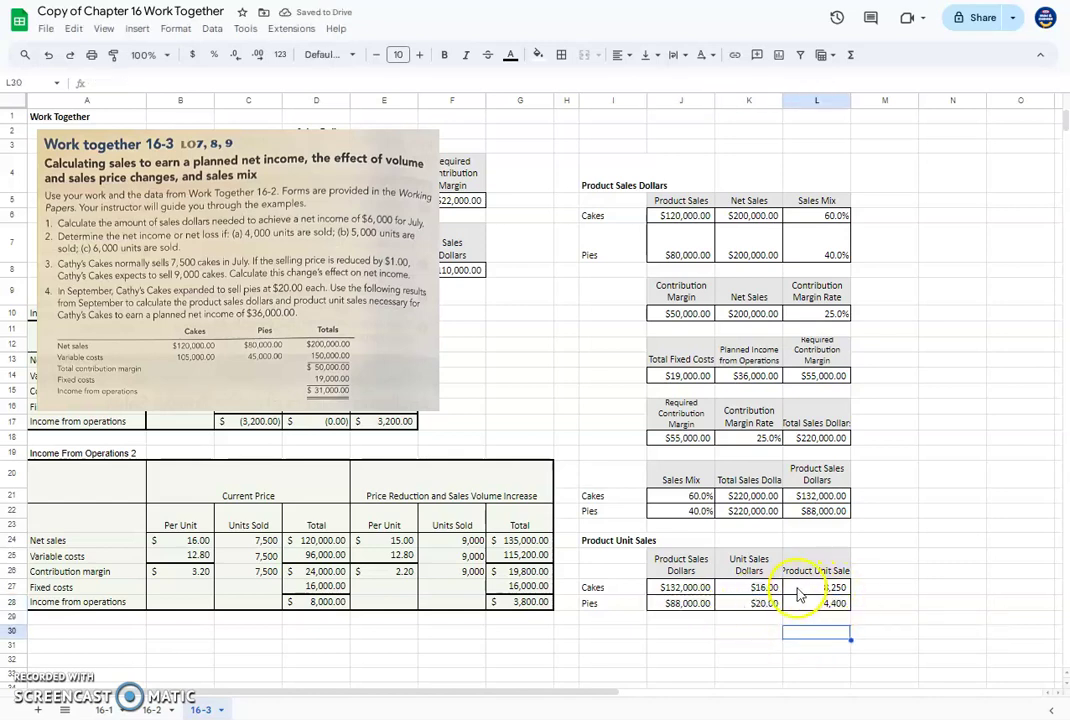
{"action": "left_click", "coordinate": [800, 604]}
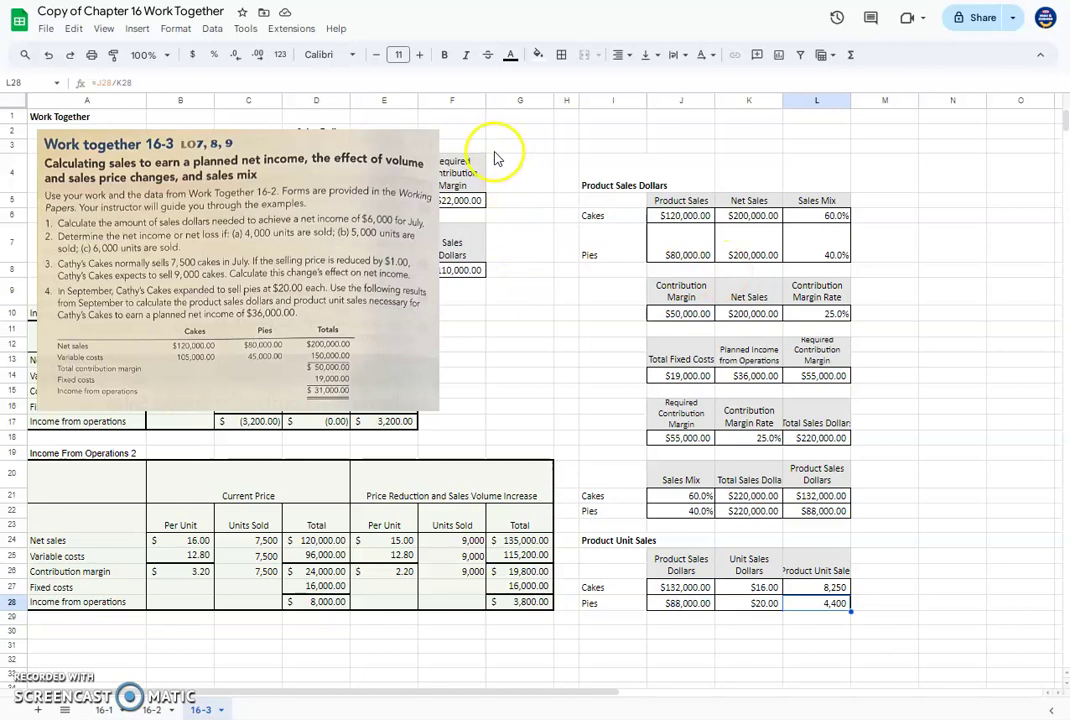
Step: Shrink the Work together 16-3 instructions picture to uncover the cells around it
{"action": "left_click", "coordinate": [330, 246]}
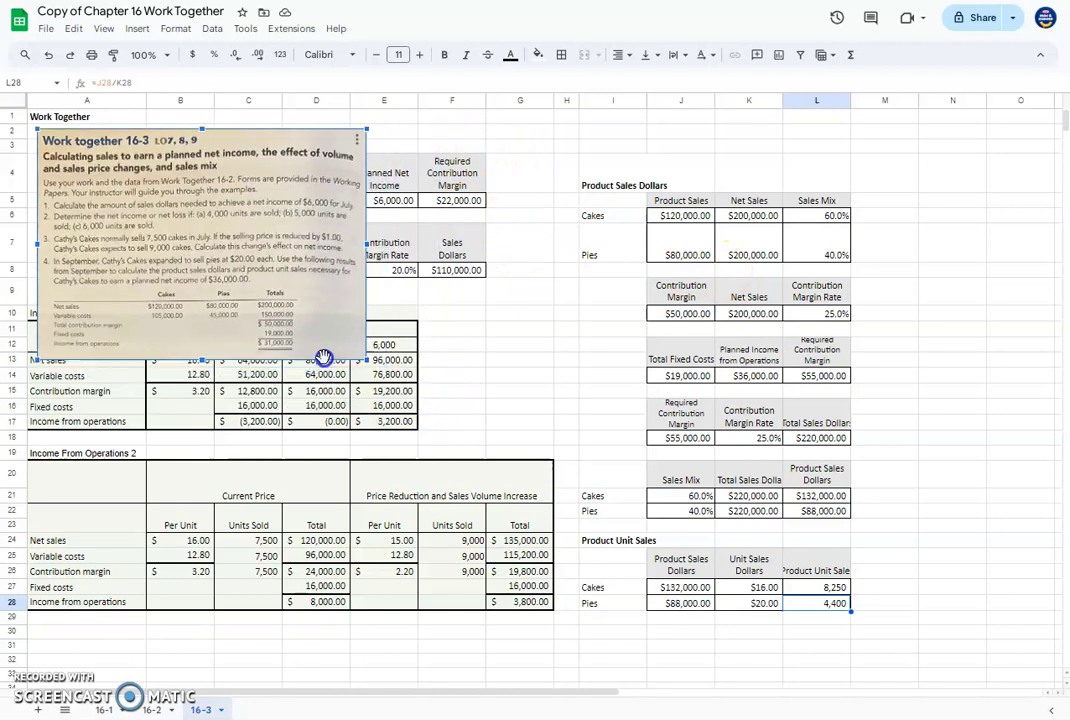